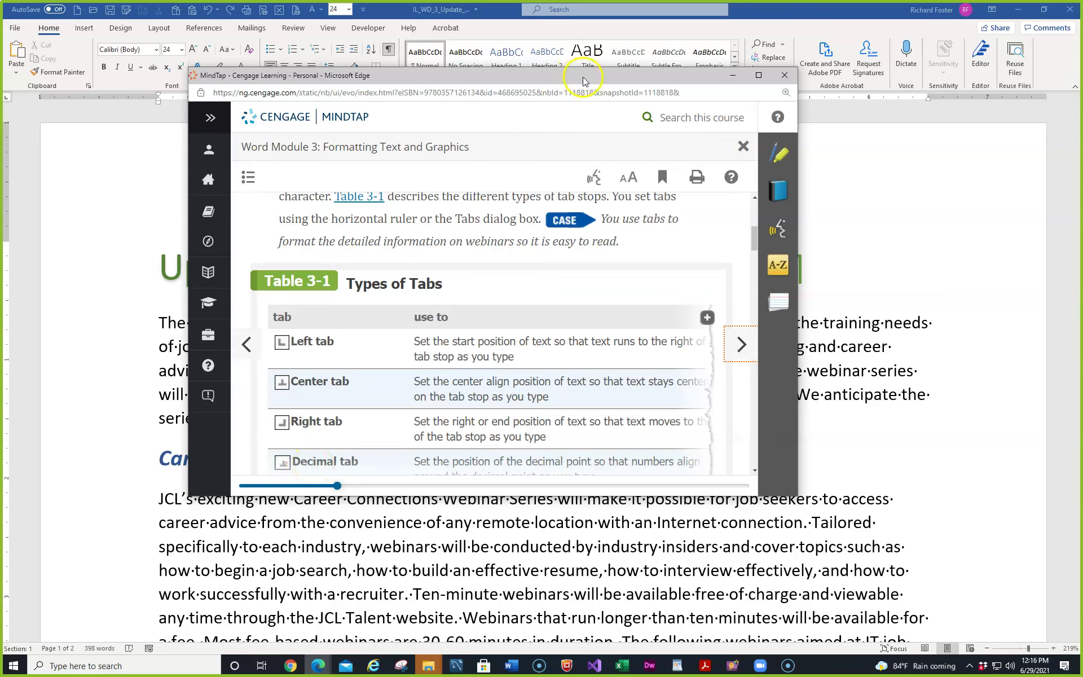
# - Move the course reading window aside, select the five lines of the webinar list, and set left tab stops at 1" and 3.75"
pyautogui.scroll(-2, 485, 223)
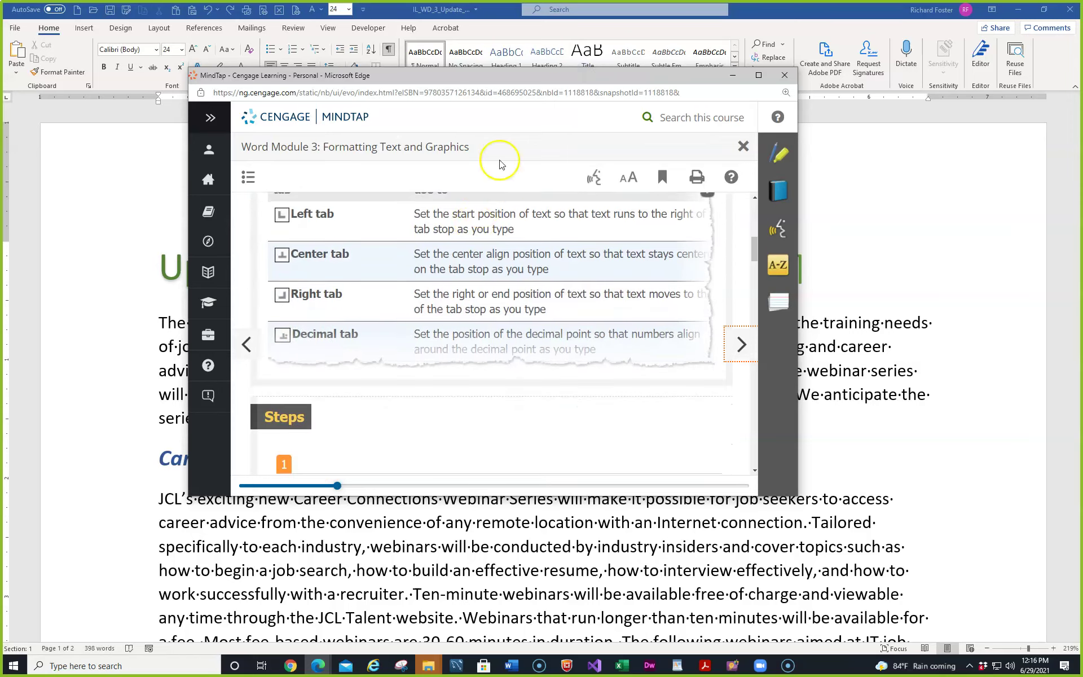
pyautogui.moveTo(580, 79); pyautogui.dragTo(0, 226)
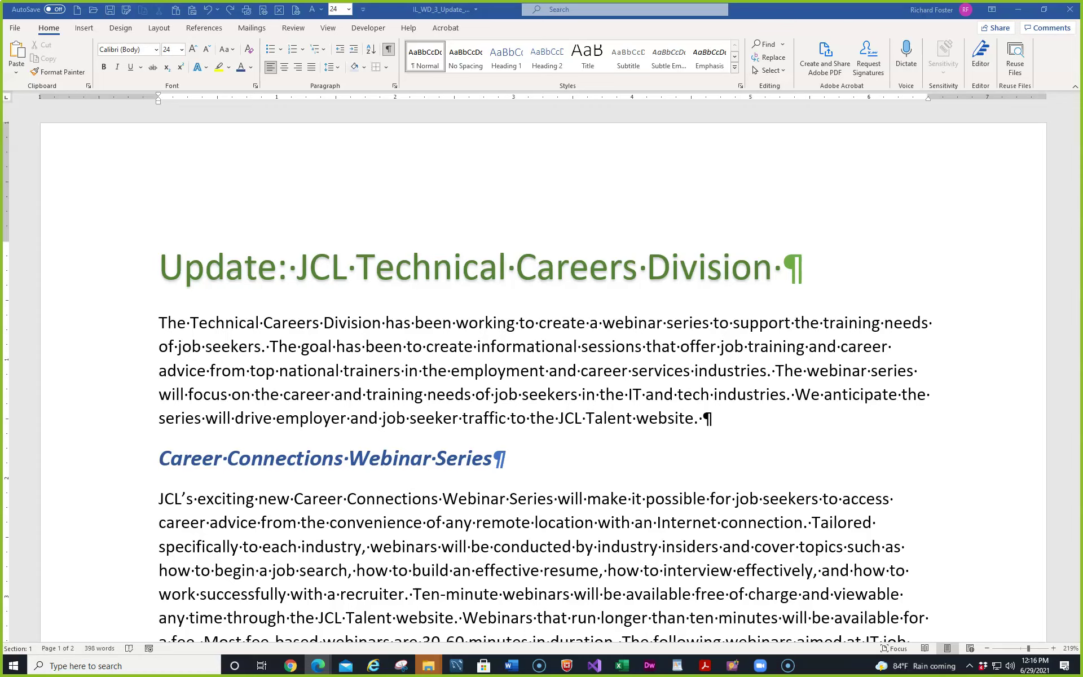
pyautogui.scroll(-5, 295, 464)
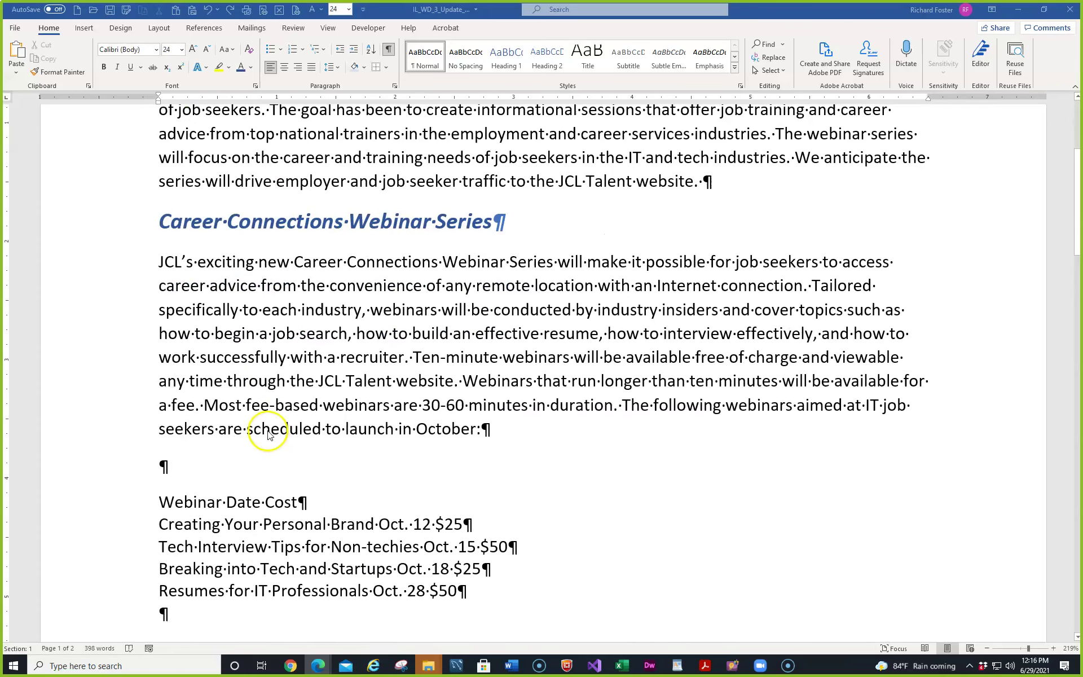
pyautogui.moveTo(49, 389); pyautogui.dragTo(58, 479)
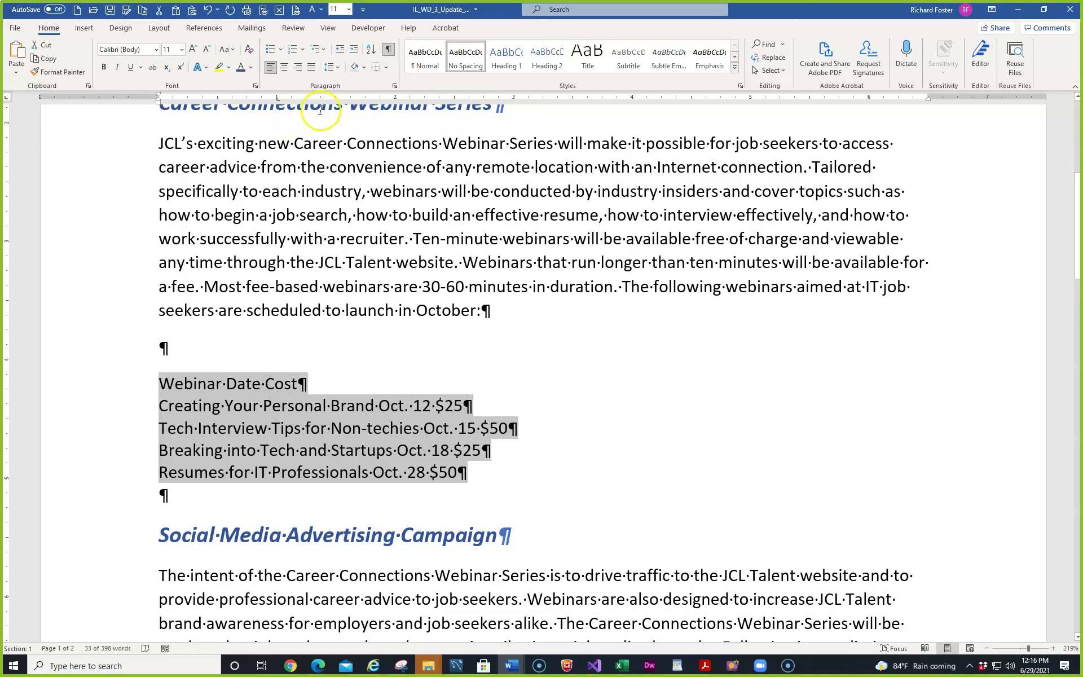
pyautogui.click(602, 98)
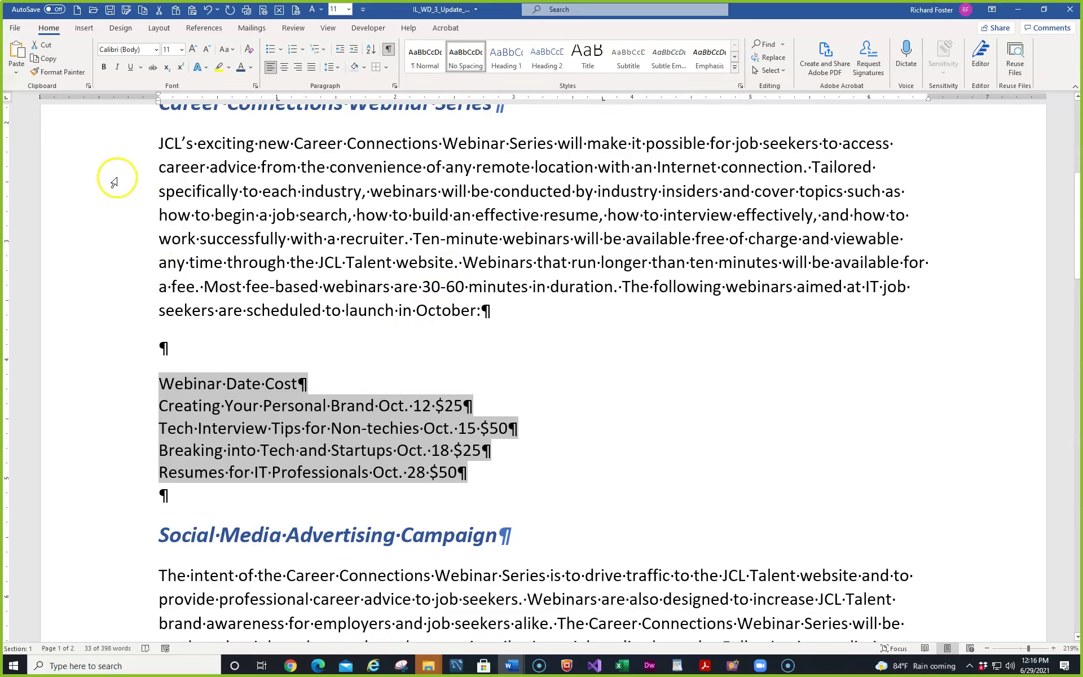
# - Add a right-aligned tab stop at 5" to the selected webinar list
pyautogui.click(6, 98)
pyautogui.click(6, 98)
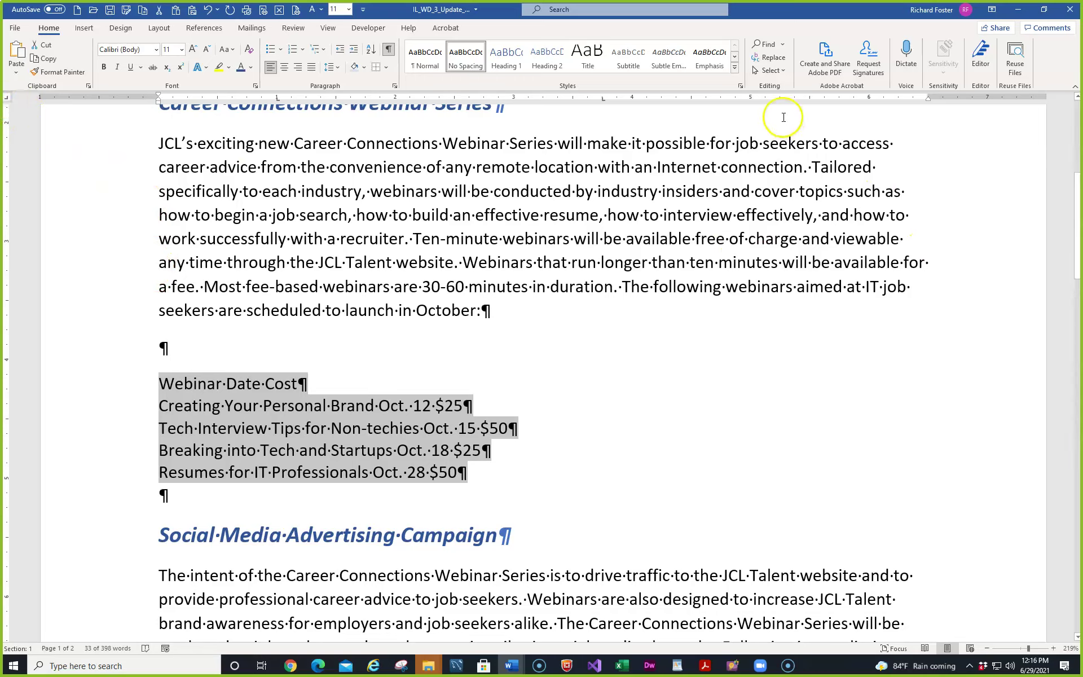
pyautogui.click(750, 101)
# - Review the tab stop positions set for the webinar list, leaving the tab settings without making changes
pyautogui.click(394, 86)
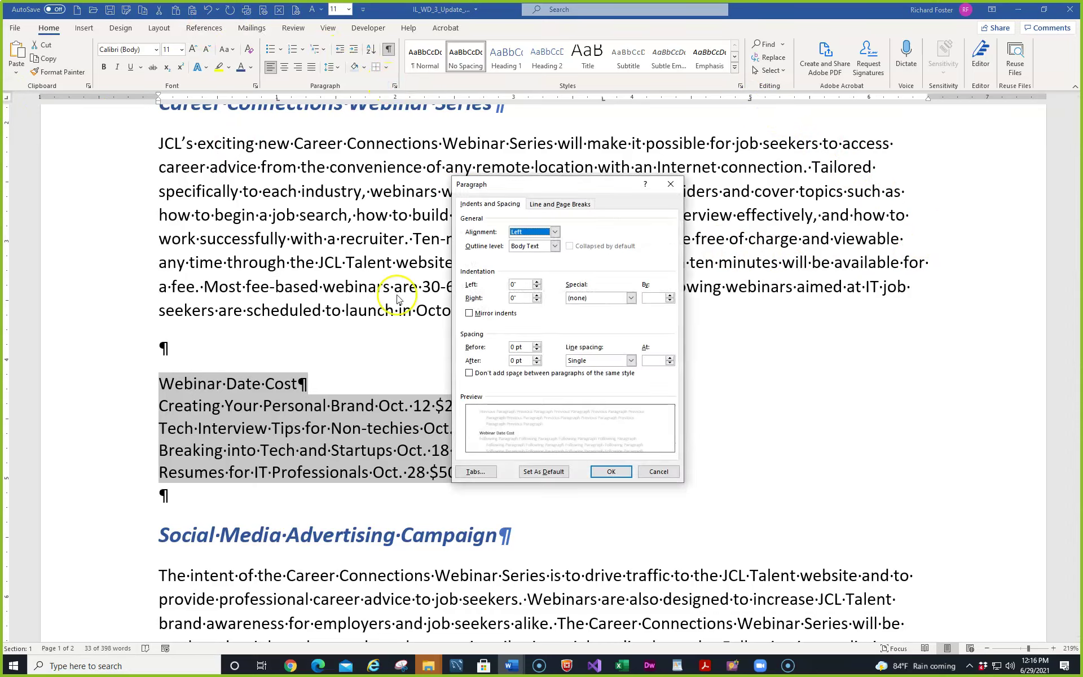
pyautogui.click(475, 469)
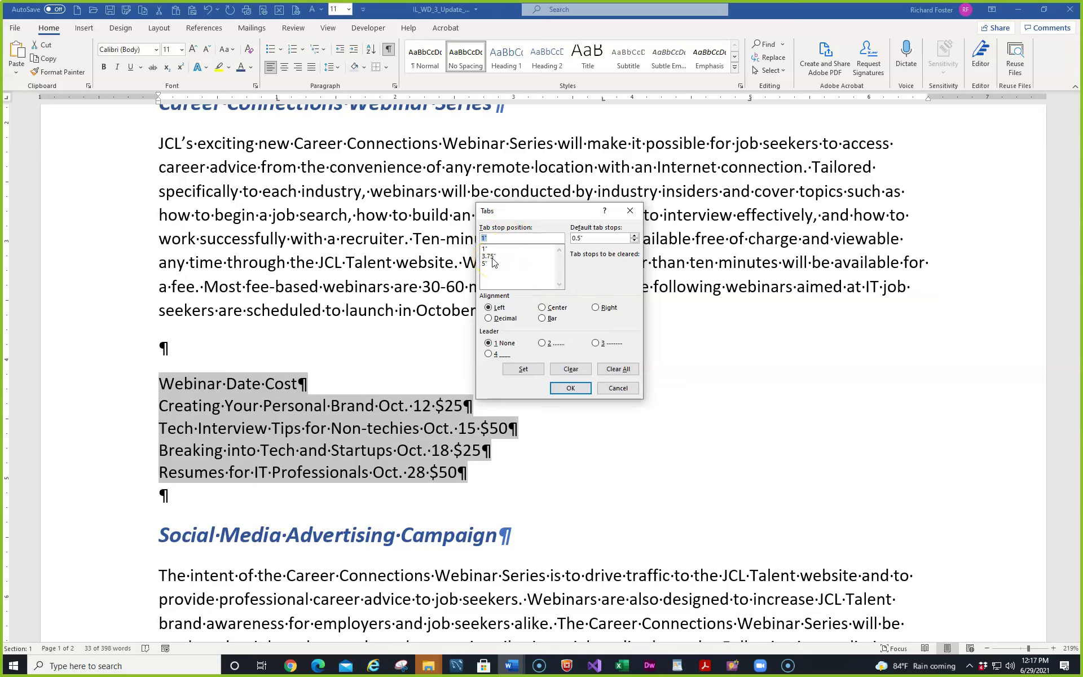
pyautogui.click(619, 387)
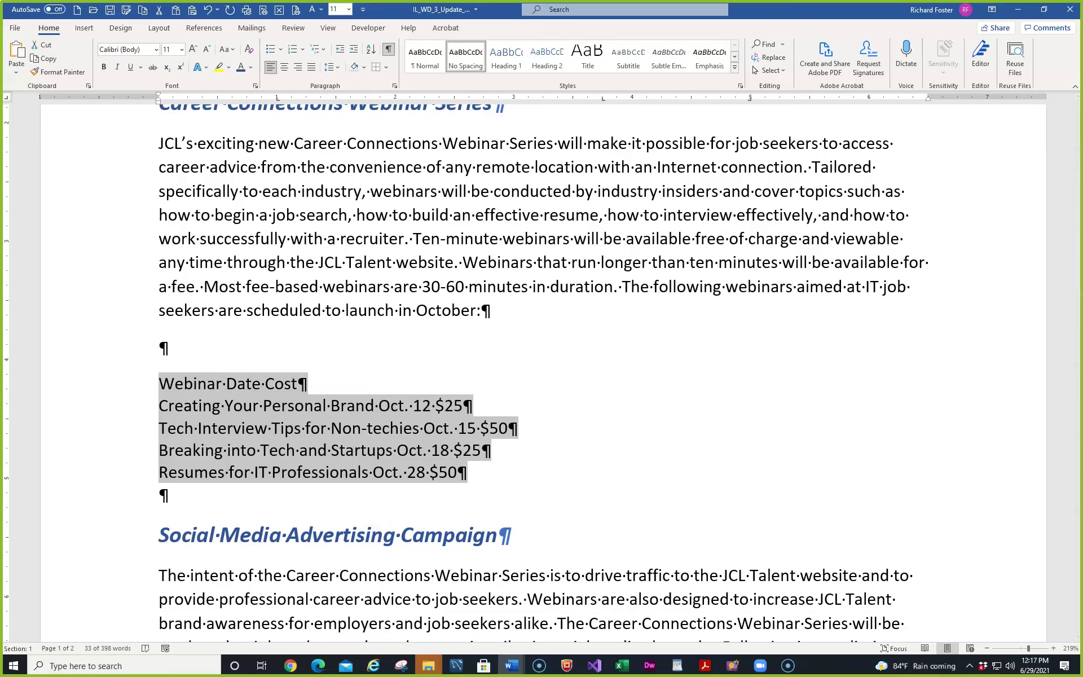
# - Insert tabs before Webinar, Date and Cost in the heading line of the webinar list
pyautogui.click(158, 382)
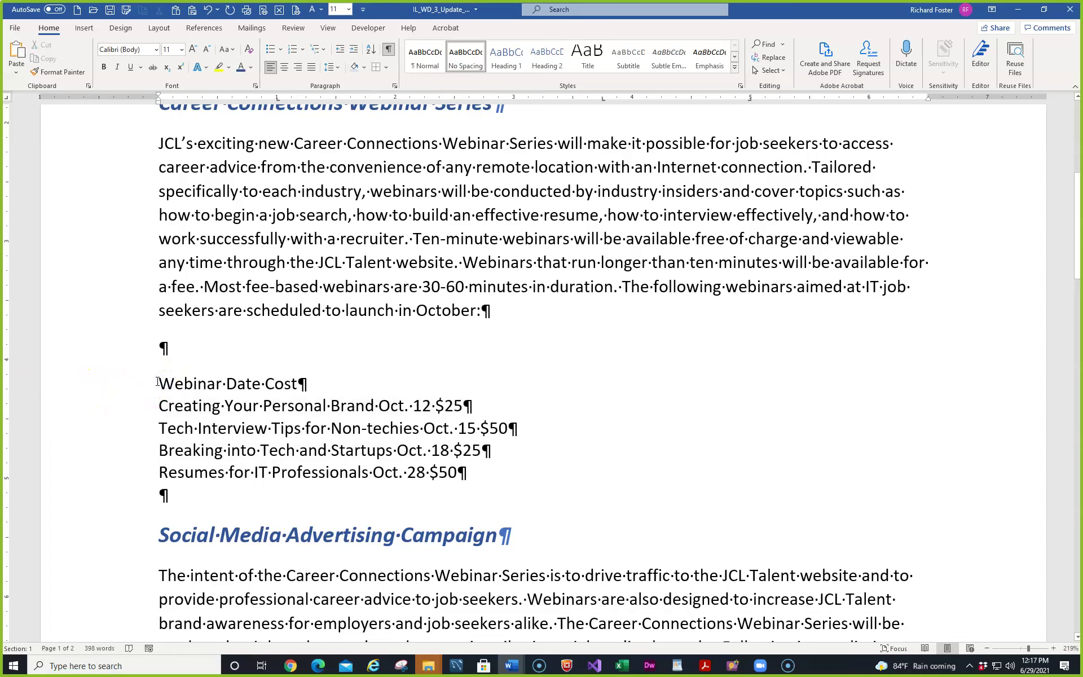
pyautogui.press('Tab')
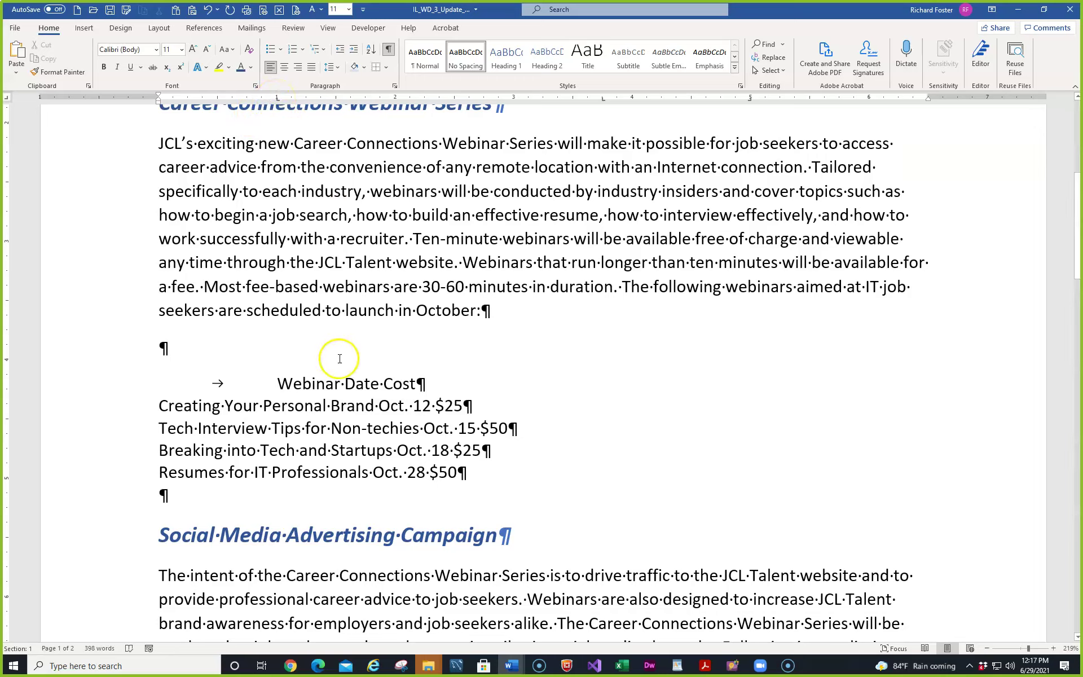
pyautogui.click(345, 383)
pyautogui.press('Tab')
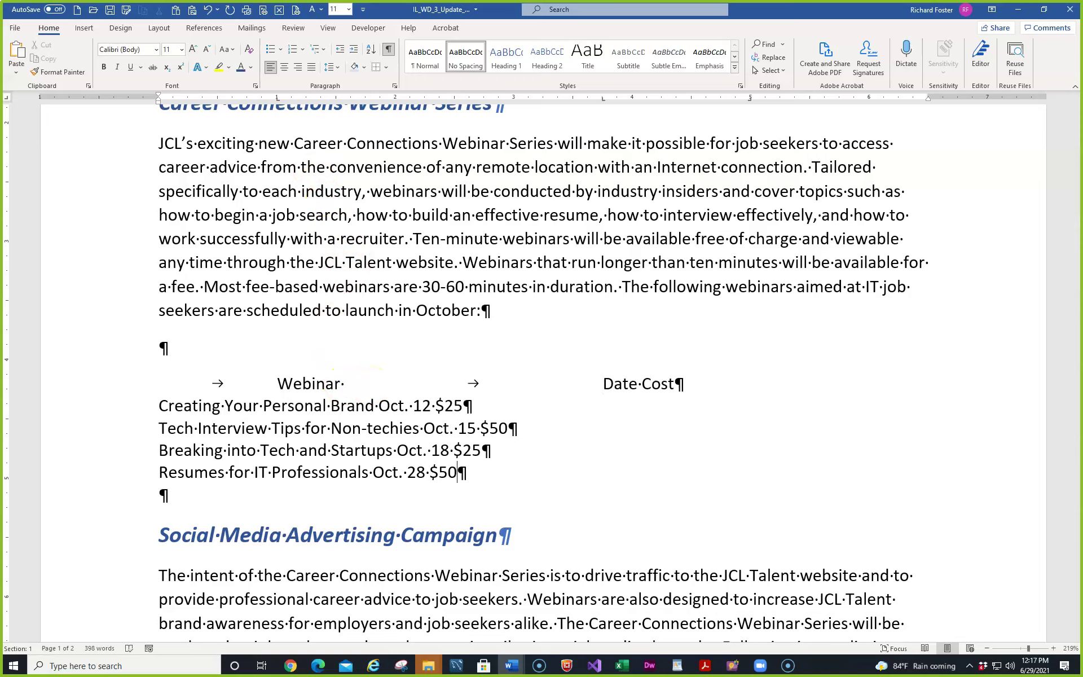
pyautogui.click(640, 384)
pyautogui.press('Tab')
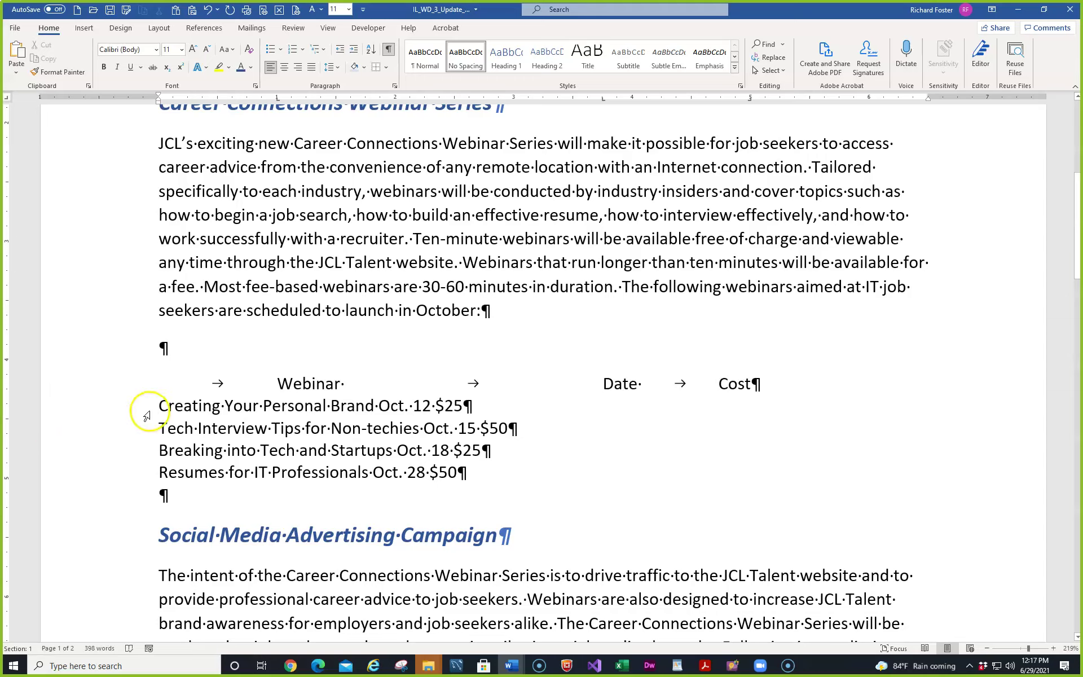
# - Insert a tab at the start of each of the four webinar lines below the heading line
pyautogui.click(160, 406)
pyautogui.press('Tab')
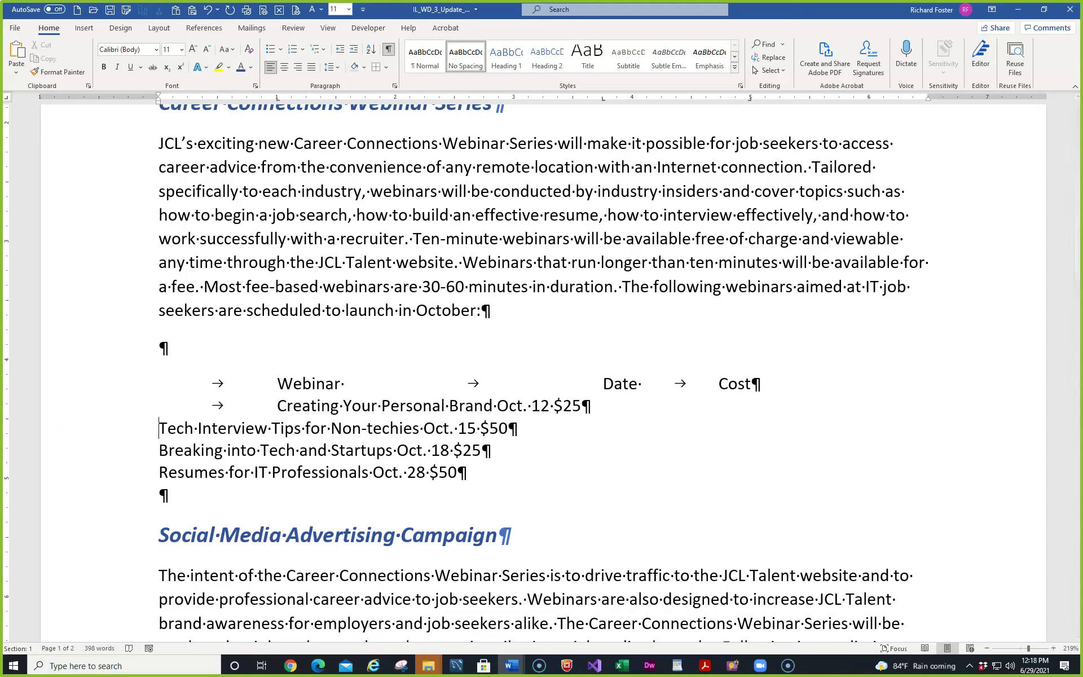
pyautogui.press('Tab')
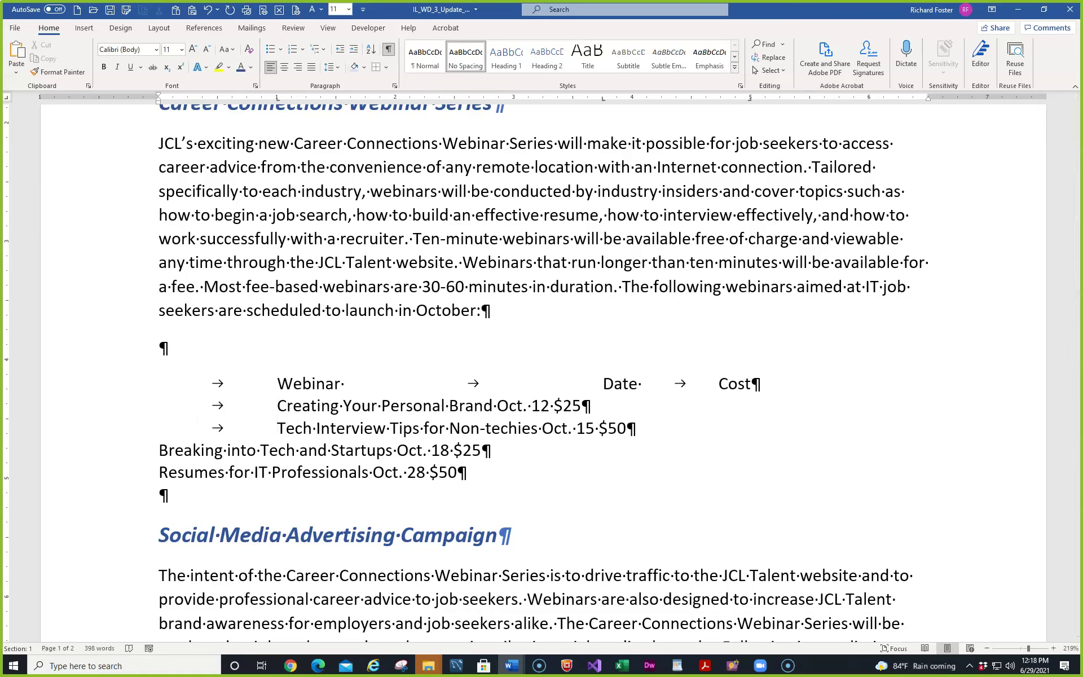
pyautogui.press('Tab')
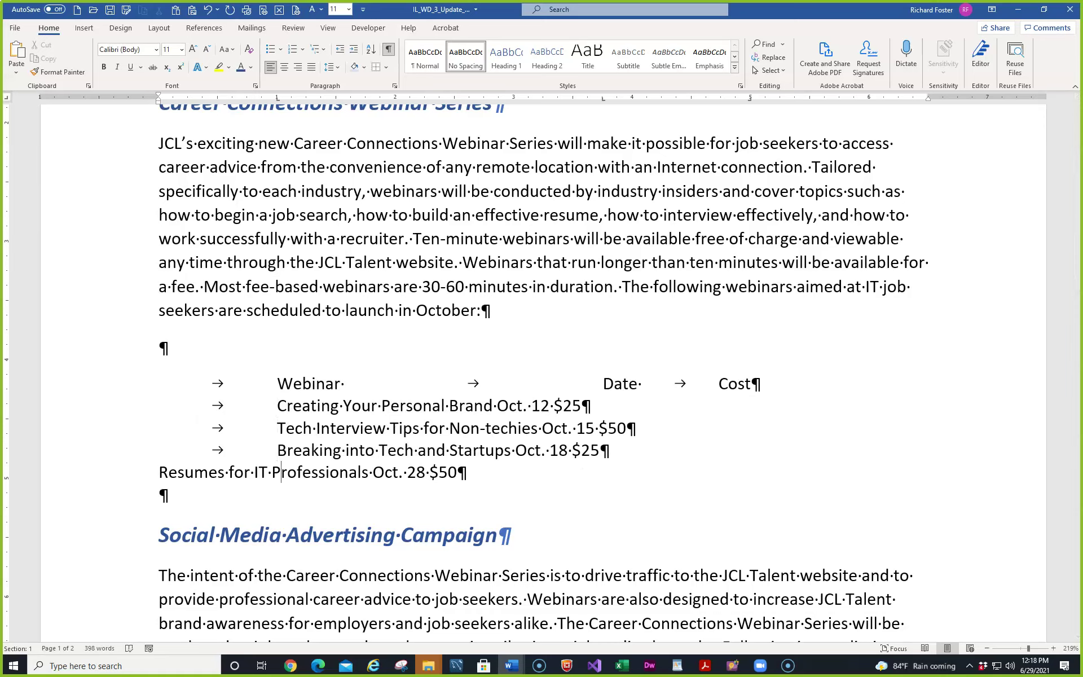
pyautogui.press('Home')
pyautogui.press('Tab')
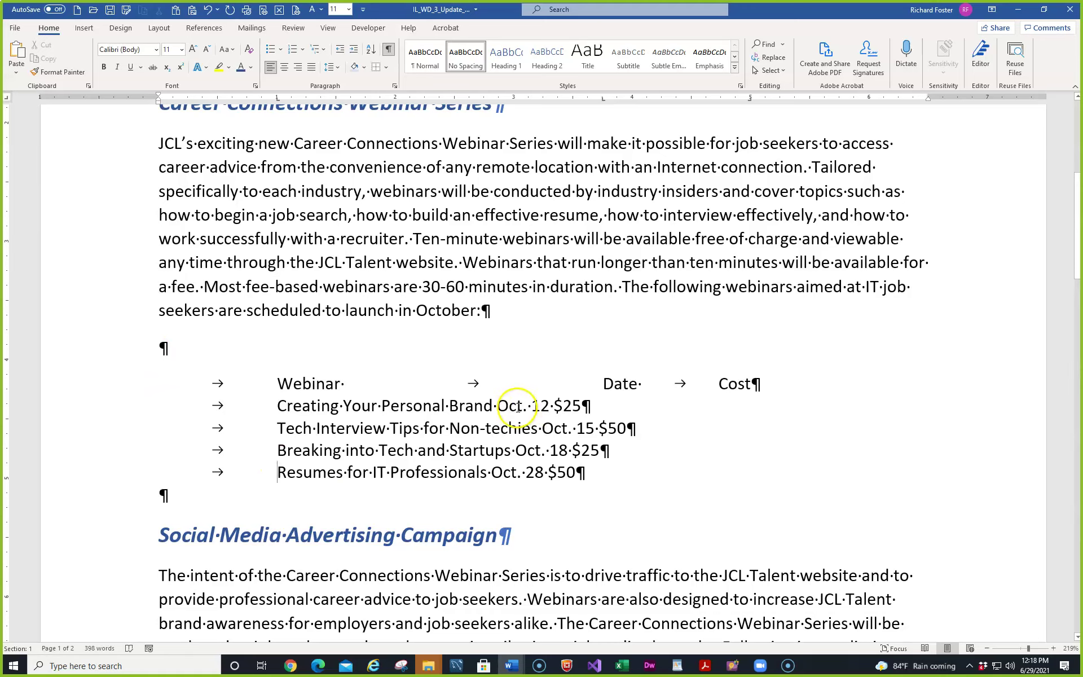
# - Insert tabs before the date and cost in the Creating Your Personal Brand and Tech Interview Tips for Non-techies lines
pyautogui.click(498, 406)
pyautogui.press('Tab')
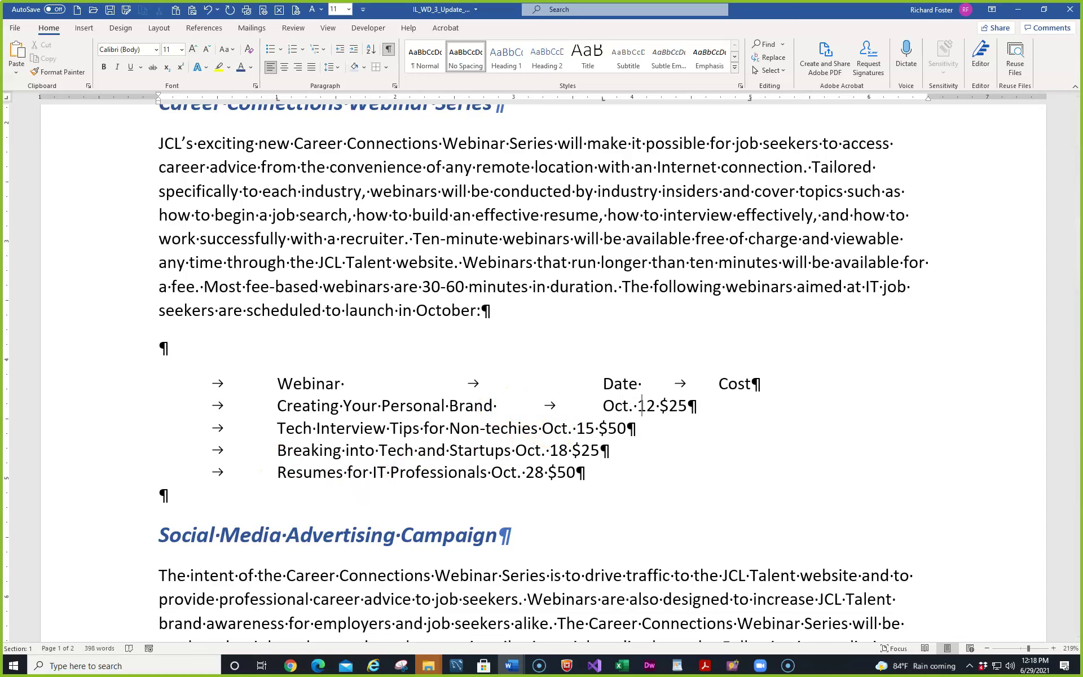
pyautogui.press('Tab')
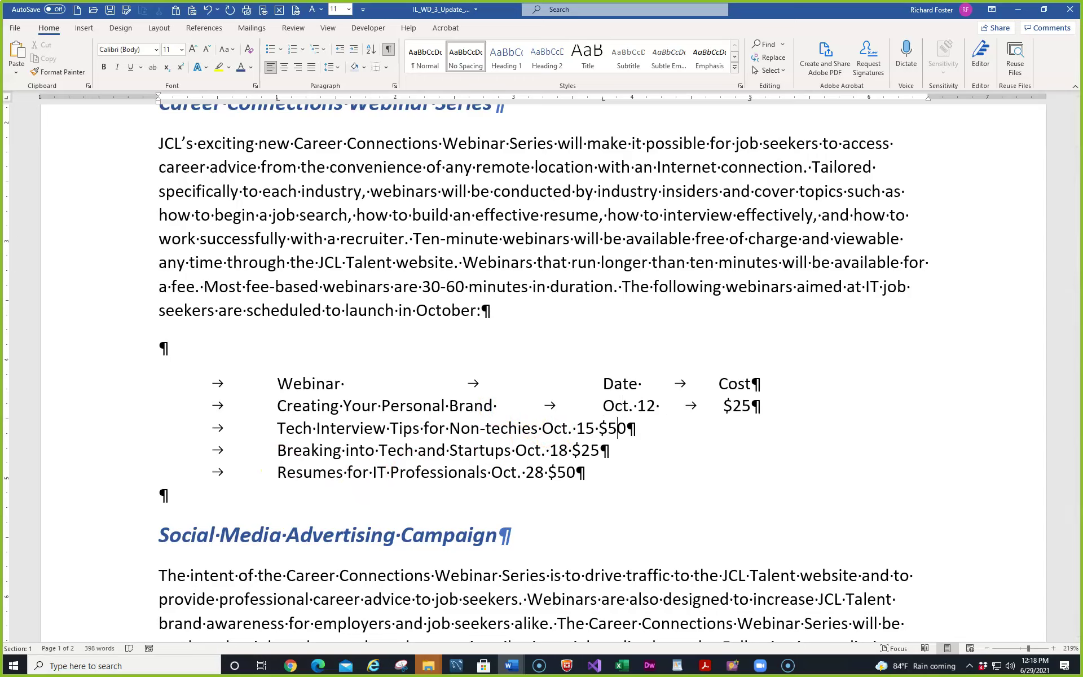
pyautogui.press('Tab')
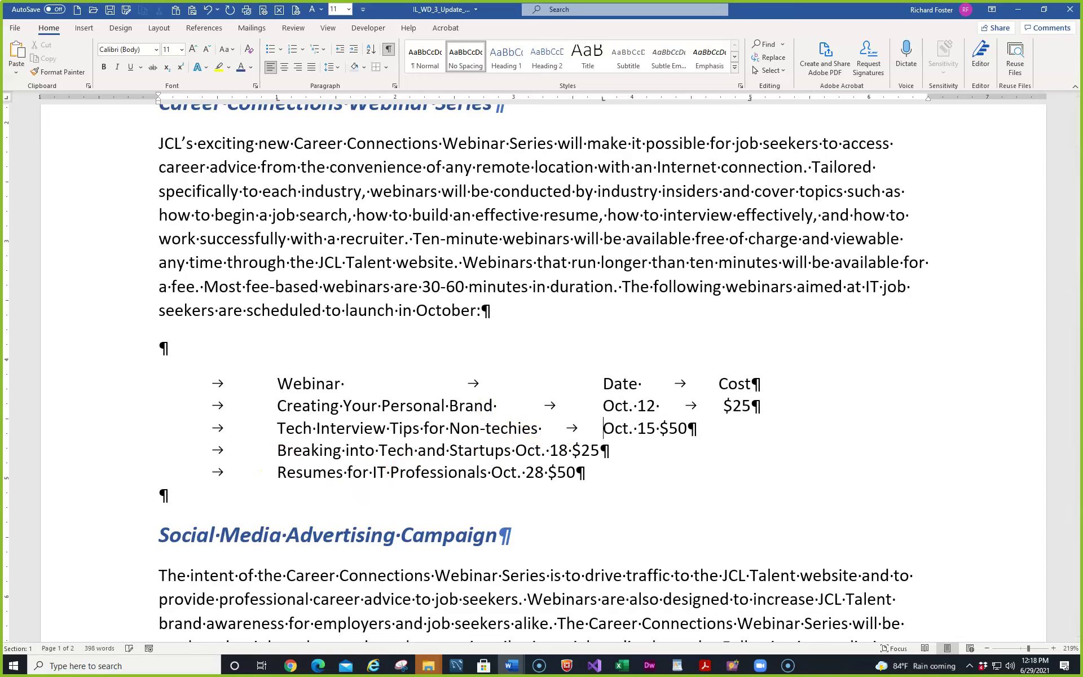
pyautogui.press('Tab')
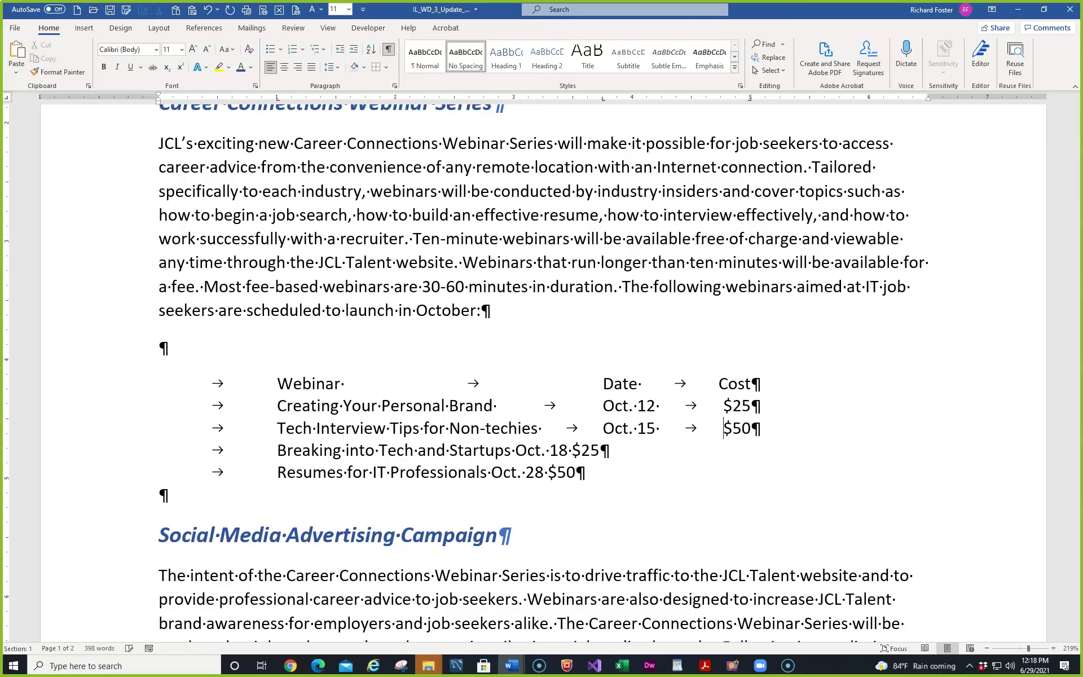
# - Insert tabs before the date and the cost in the Breaking into Tech and Startups line
pyautogui.press('Left')
pyautogui.press('Left')
pyautogui.press('Left')
pyautogui.press('Left')
pyautogui.press('Left')
pyautogui.press('Left')
pyautogui.press('Left')
pyautogui.press('Left')
pyautogui.press('Left')
pyautogui.press('Tab')
pyautogui.press('Right')
pyautogui.press('Right')
pyautogui.press('Right')
pyautogui.press('Right')
pyautogui.press('Right')
pyautogui.press('Right')
pyautogui.press('Right')
pyautogui.press('Right')
pyautogui.press('Tab')
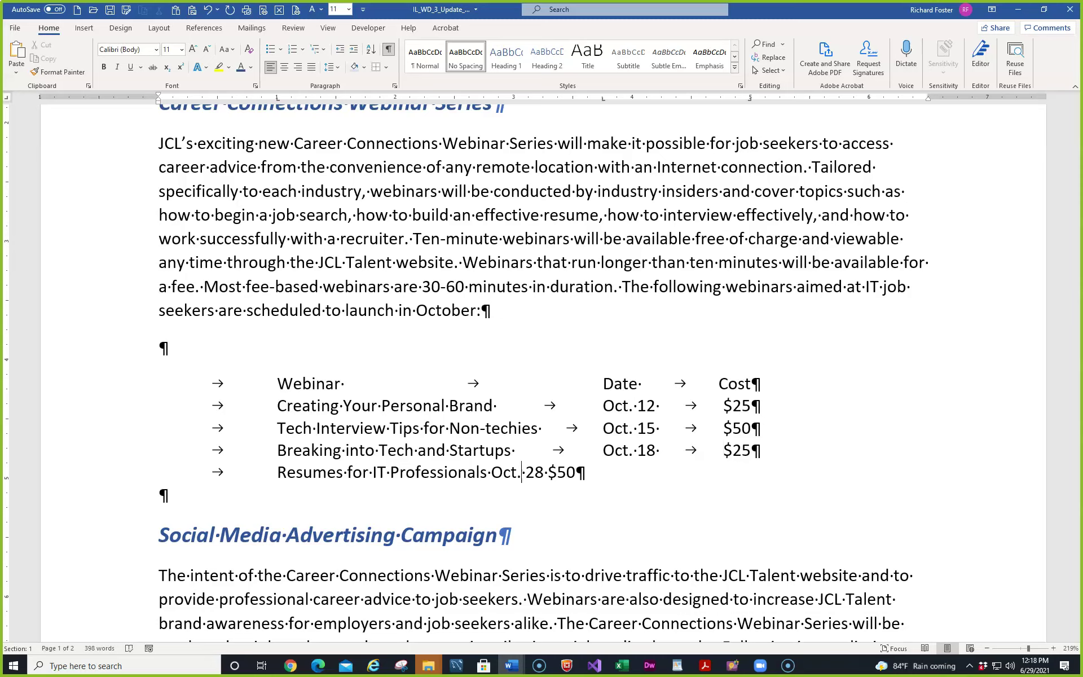
# - Insert tabs before the date and the cost in the Resumes for IT Professionals line
pyautogui.press('Tab')
pyautogui.press('Right')
pyautogui.press('Right')
pyautogui.press('Right')
pyautogui.press('Right')
pyautogui.press('Right')
pyautogui.press('Right')
pyautogui.press('Tab')
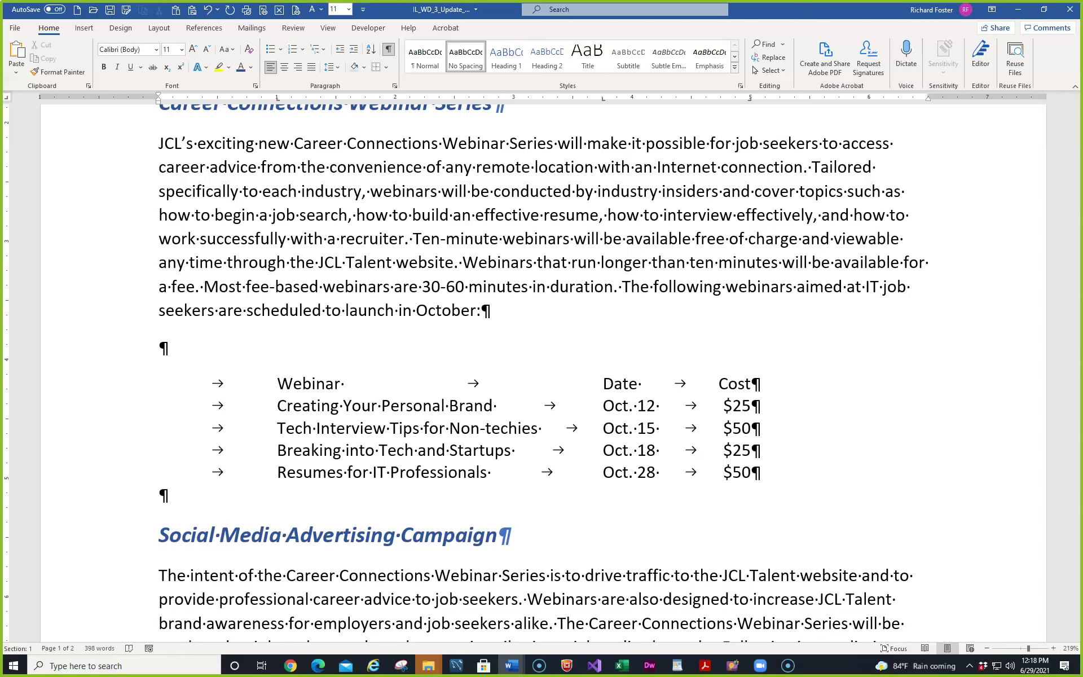
# - Select all five lines of the tabbed webinar list and move their right tab stop to 5.5"
pyautogui.scroll(-2, 62, 353)
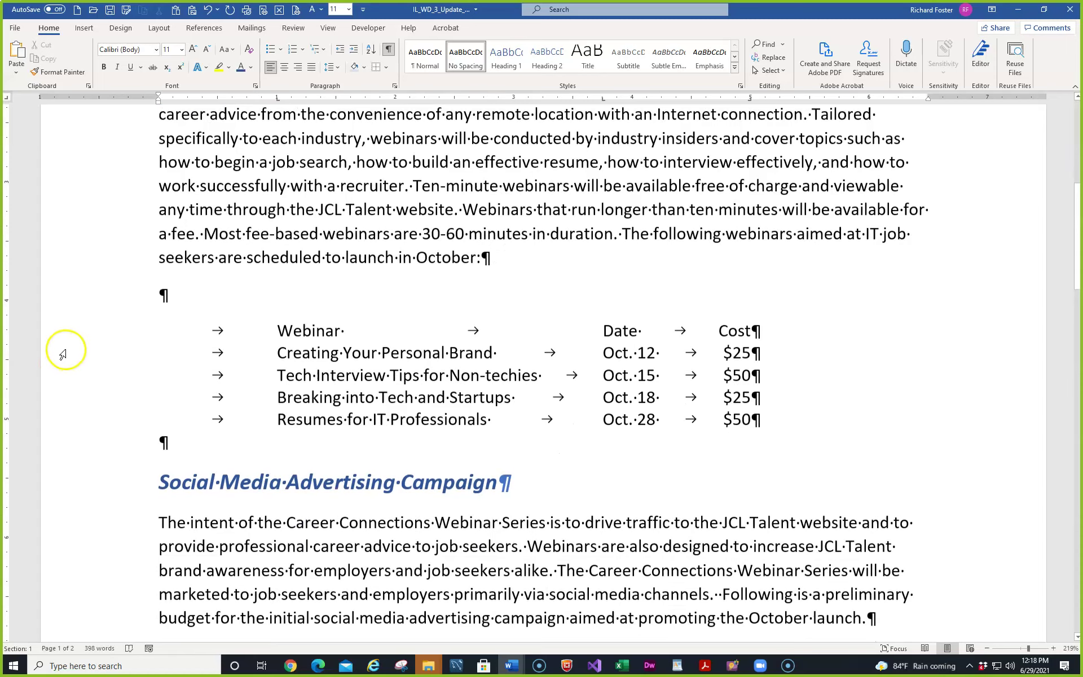
pyautogui.click(85, 337)
pyautogui.moveTo(86, 336); pyautogui.dragTo(97, 404)
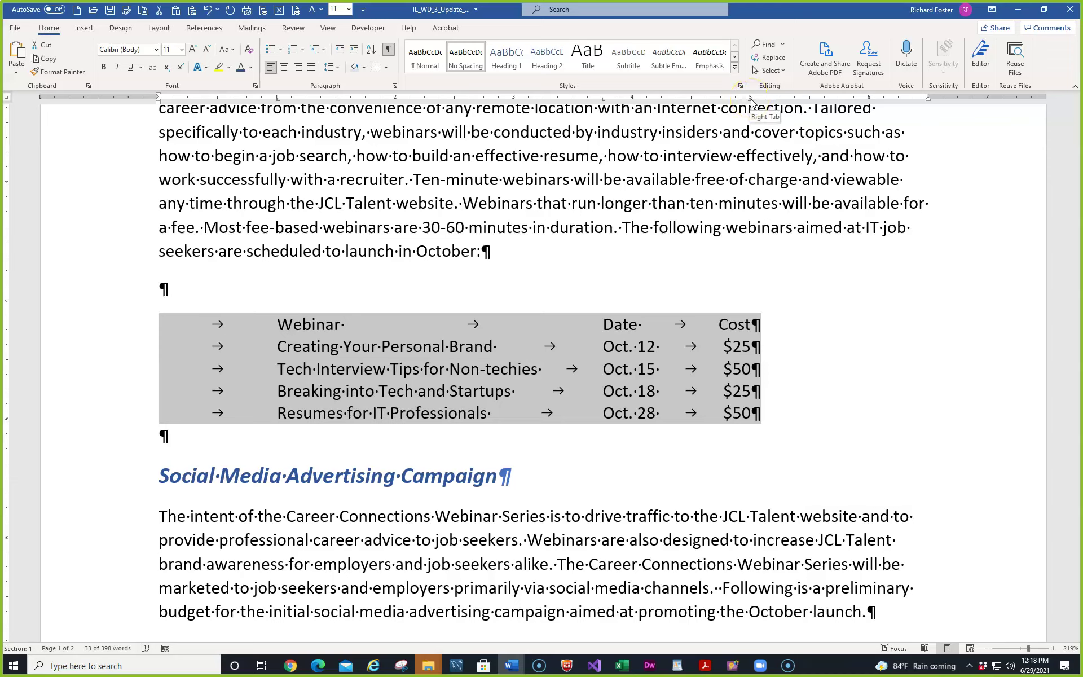
pyautogui.moveTo(751, 102); pyautogui.dragTo(810, 104)
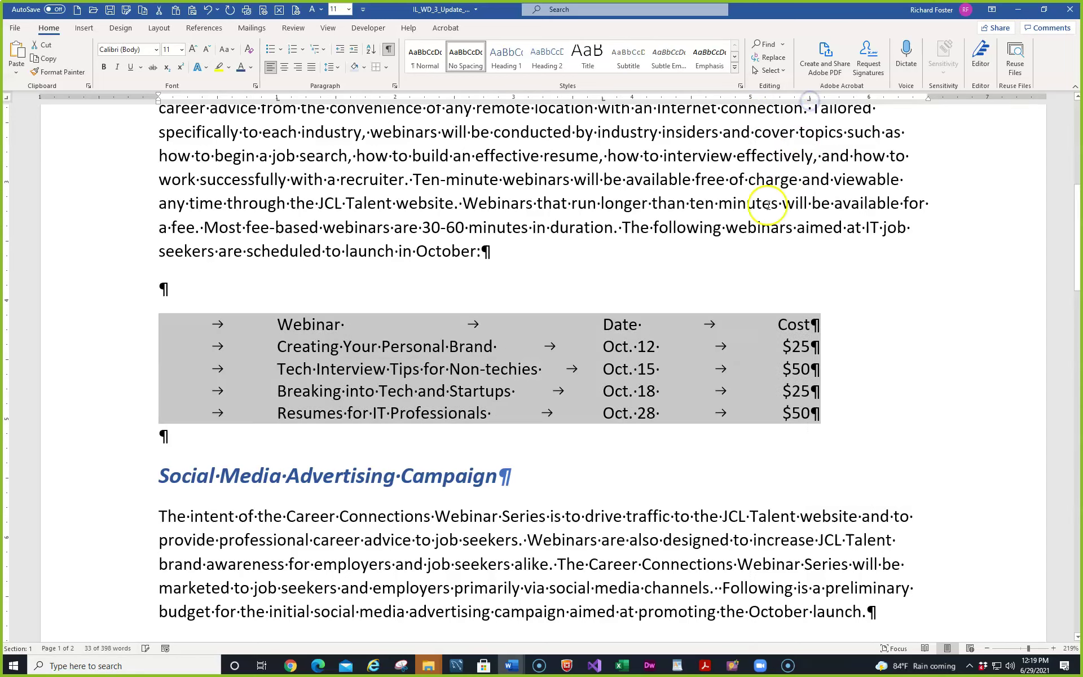
# - Check the moved tab stop's position in the Tabs settings of the webinar list
pyautogui.click(396, 86)
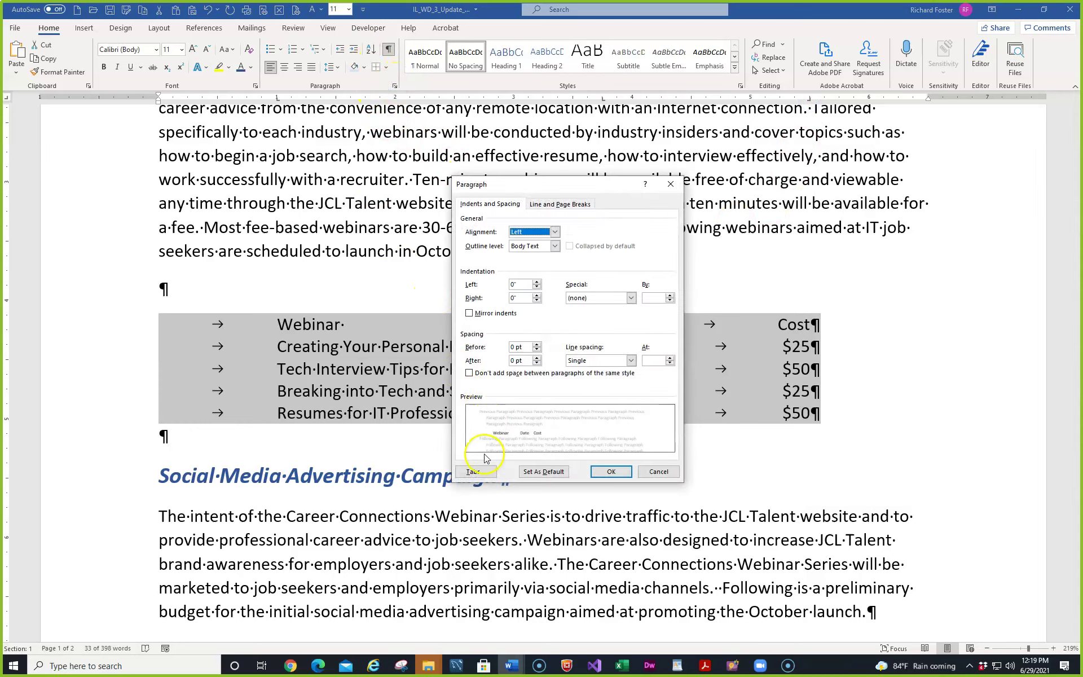
pyautogui.click(483, 465)
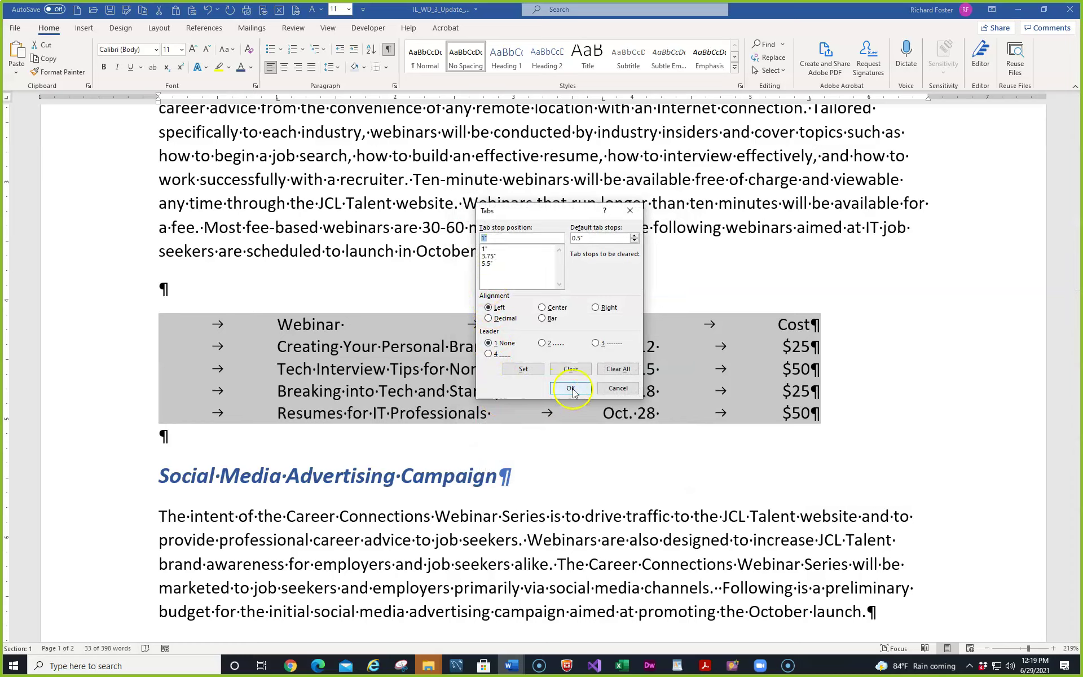
pyautogui.click(606, 389)
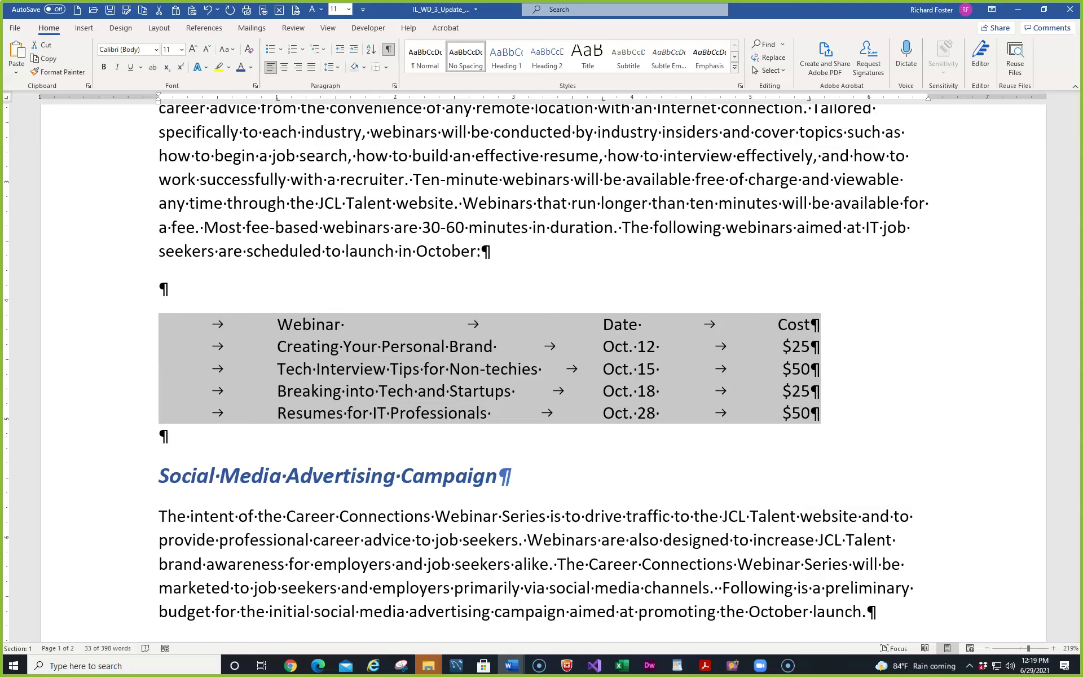
# - Select the four webinar lines below the heading line, from Creating Your Personal Brand to Resumes for IT Professionals
pyautogui.click(265, 364)
pyautogui.moveTo(99, 355); pyautogui.dragTo(99, 416)
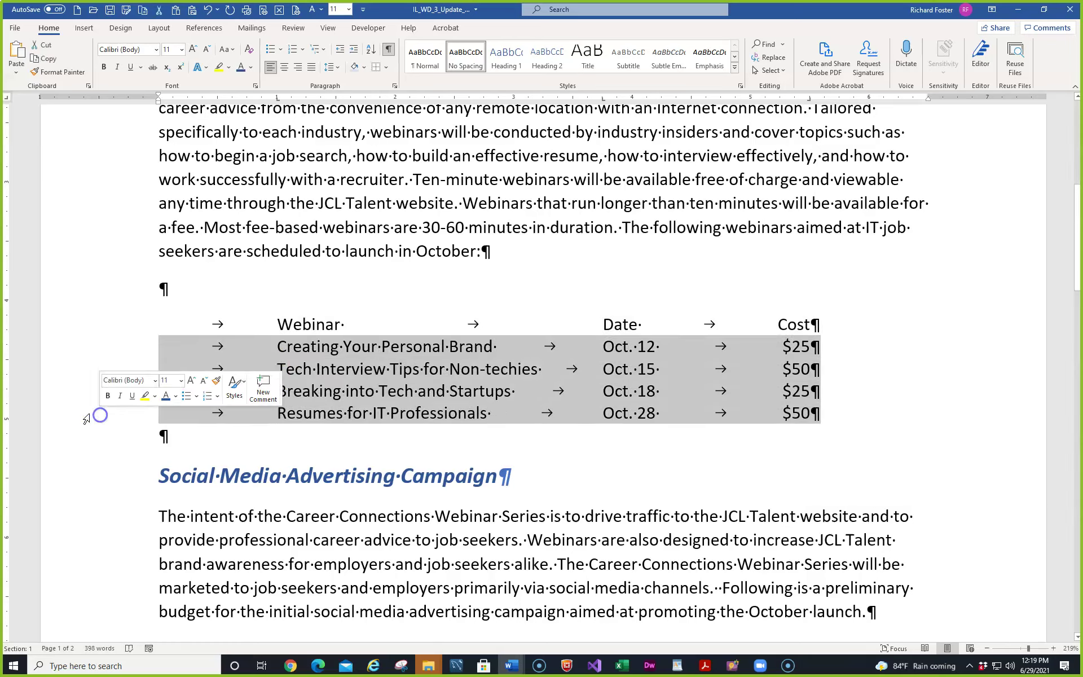
pyautogui.click(395, 87)
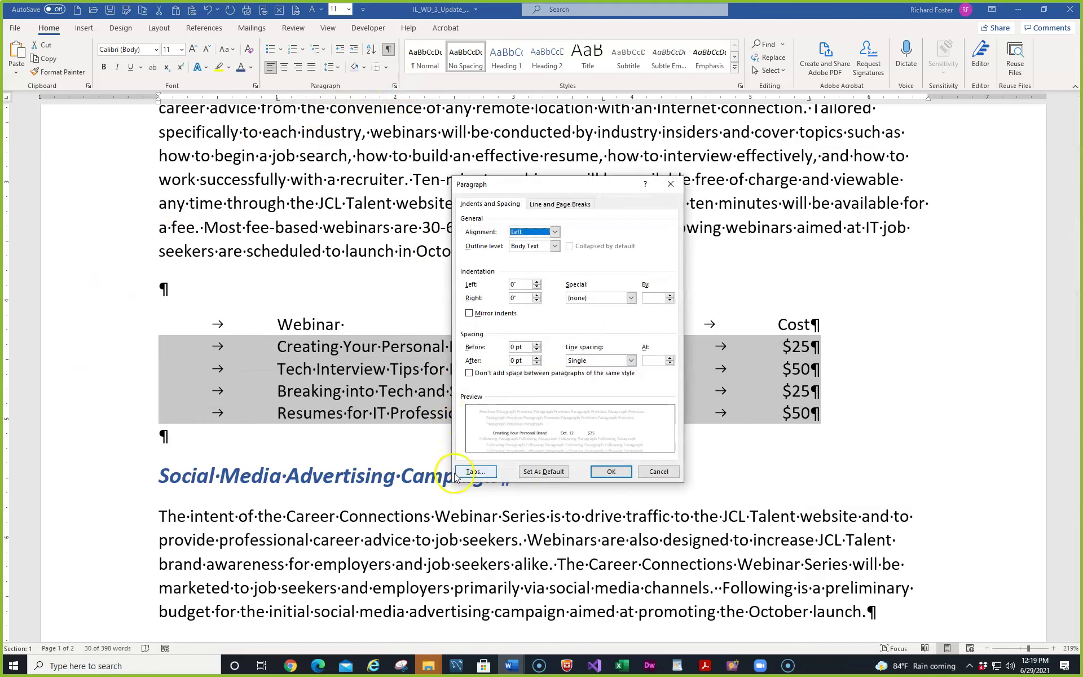
pyautogui.click(474, 471)
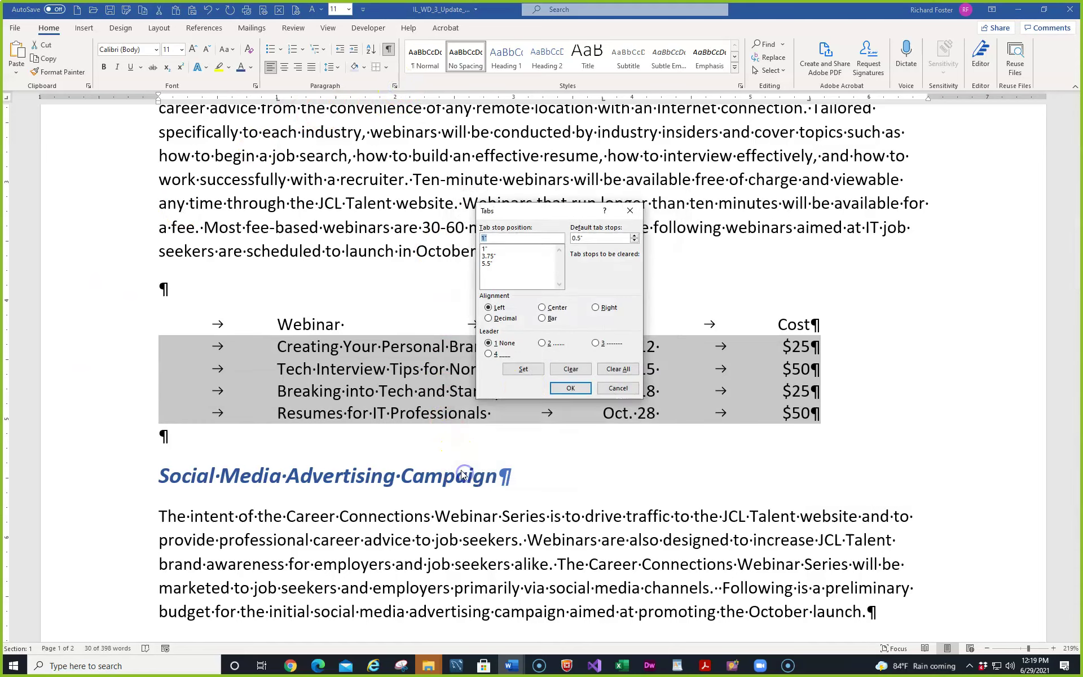
pyautogui.click(542, 344)
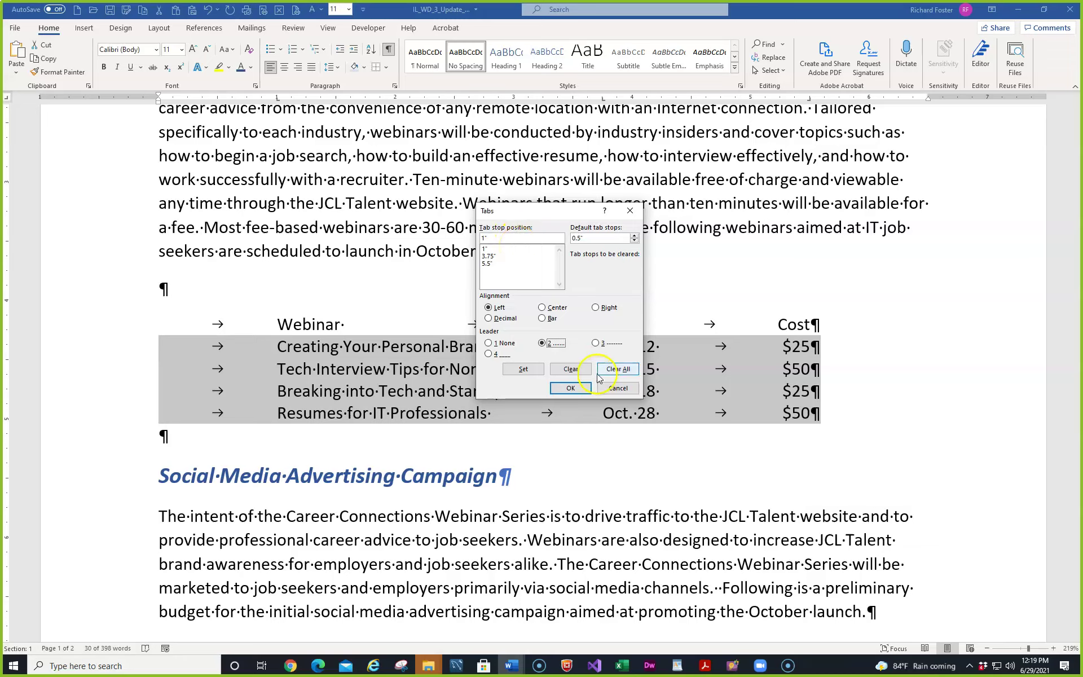
pyautogui.click(617, 388)
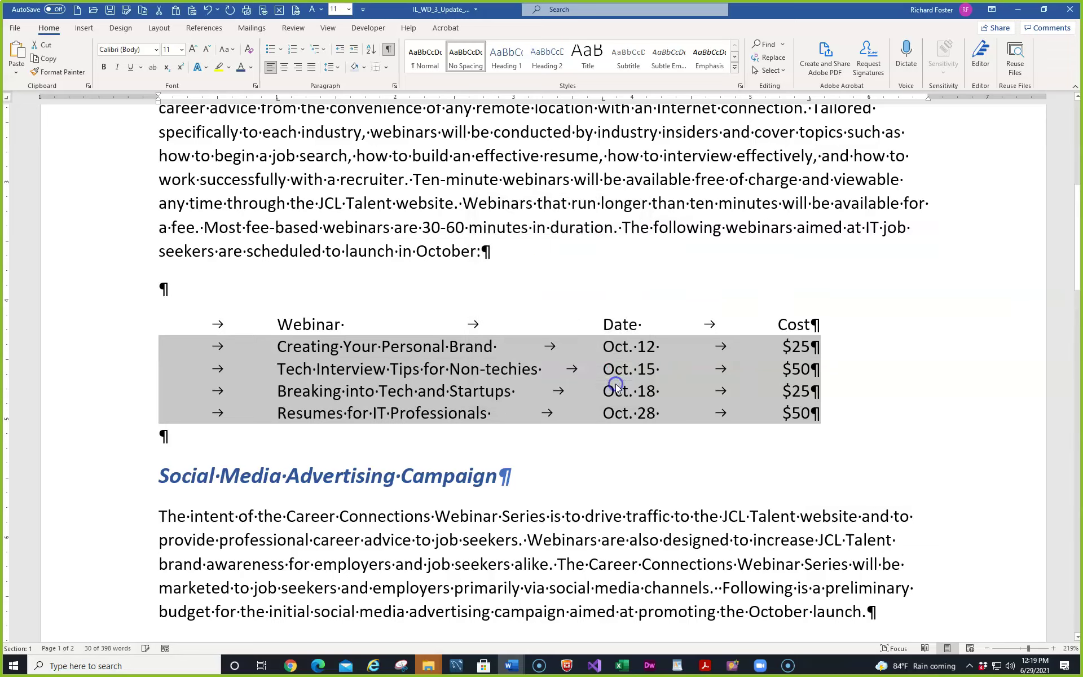
# - Add dotted leaders (style 2) to the 3.75" and 5.5" tab stops of the four selected webinar lines
pyautogui.click(394, 87)
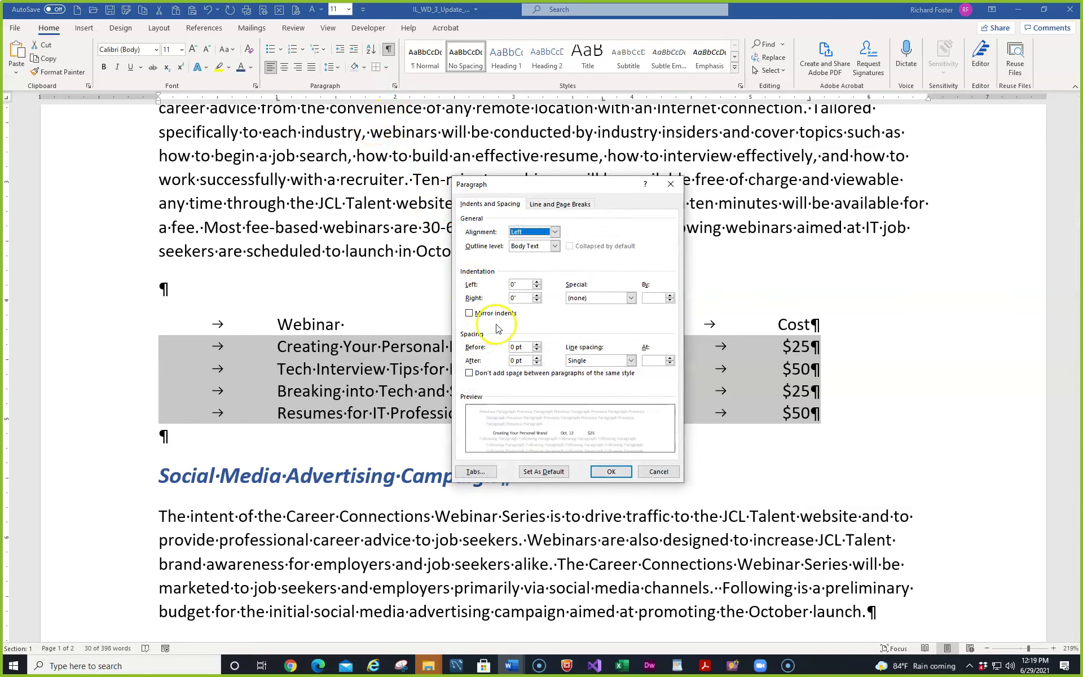
pyautogui.click(469, 472)
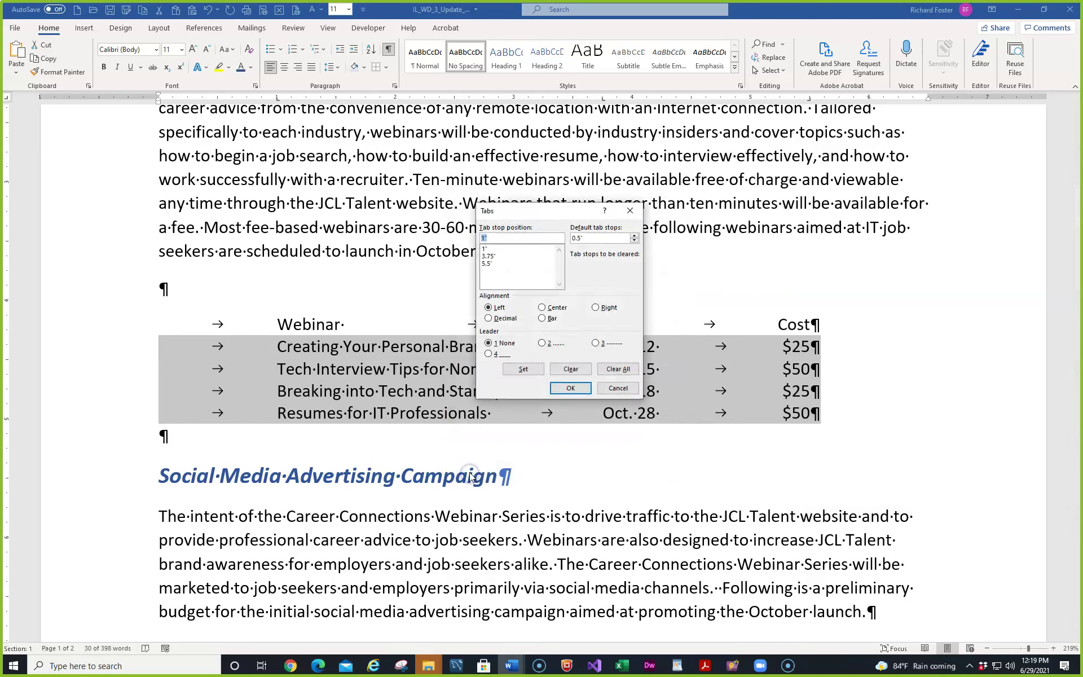
pyautogui.click(490, 259)
pyautogui.click(542, 343)
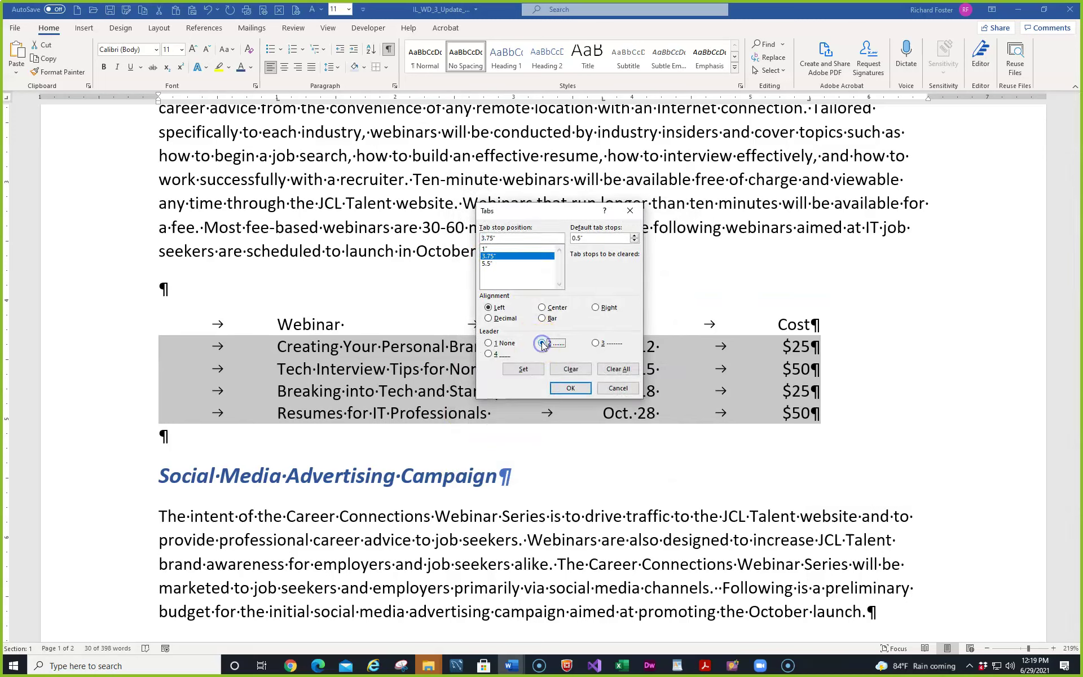
pyautogui.click(523, 369)
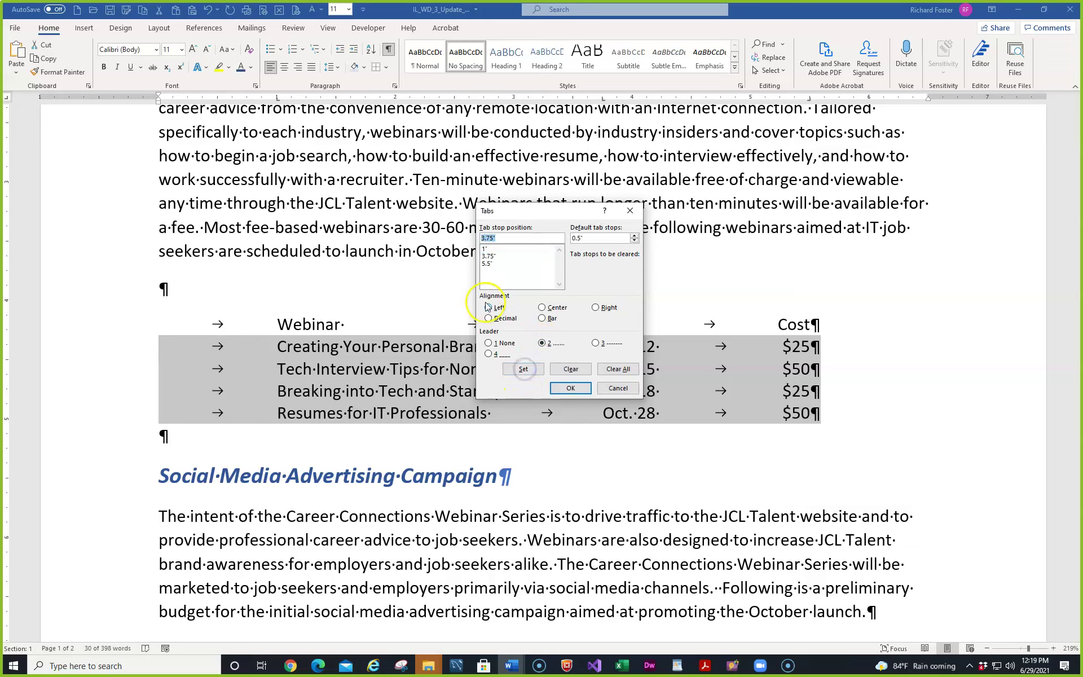
pyautogui.click(486, 263)
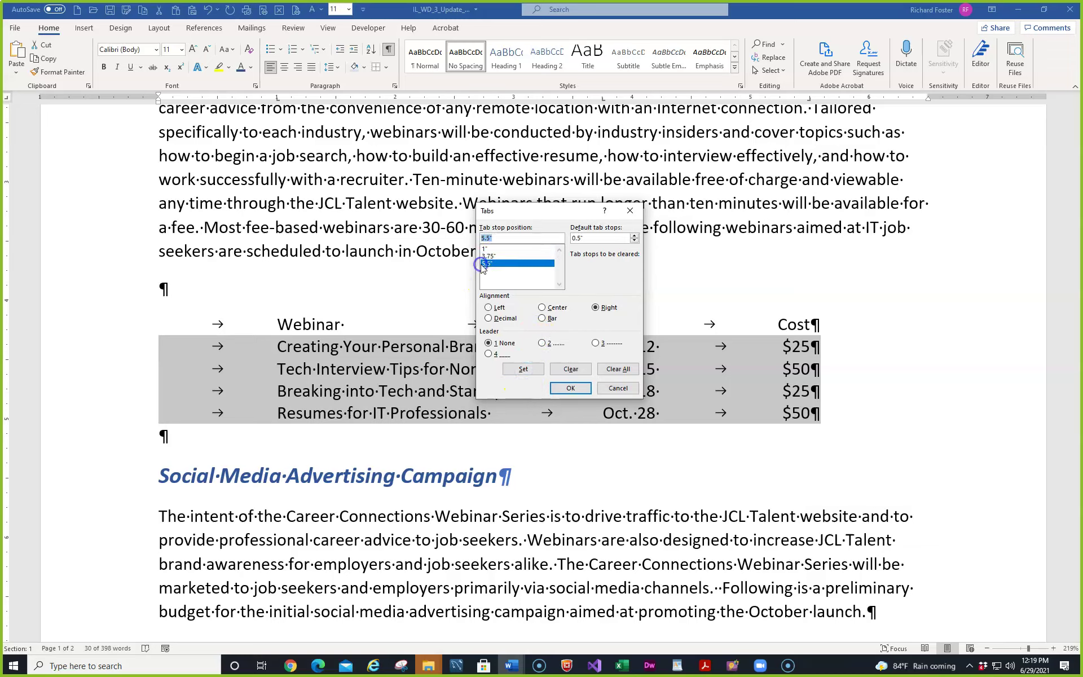
pyautogui.click(542, 343)
pyautogui.click(522, 369)
pyautogui.click(565, 388)
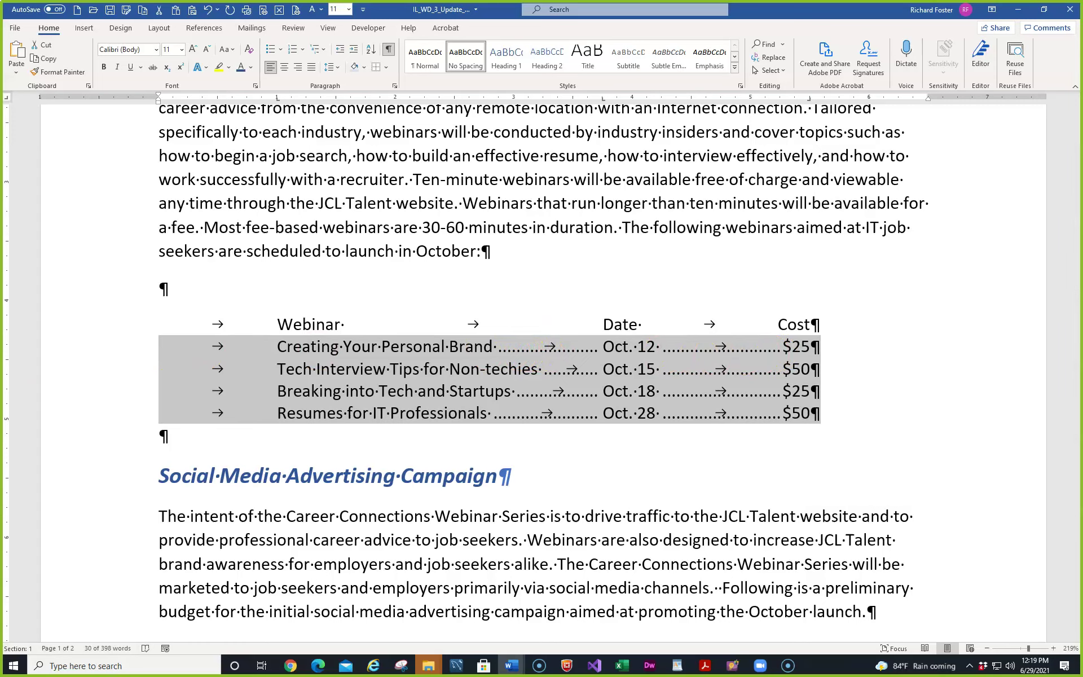
# - Bring up the MindTap window and examine the Tab Leaders example in Figure 3-5, then return to the document
pyautogui.moveTo(0, 107); pyautogui.dragTo(458, 123)
pyautogui.scroll(-2, 395, 299)
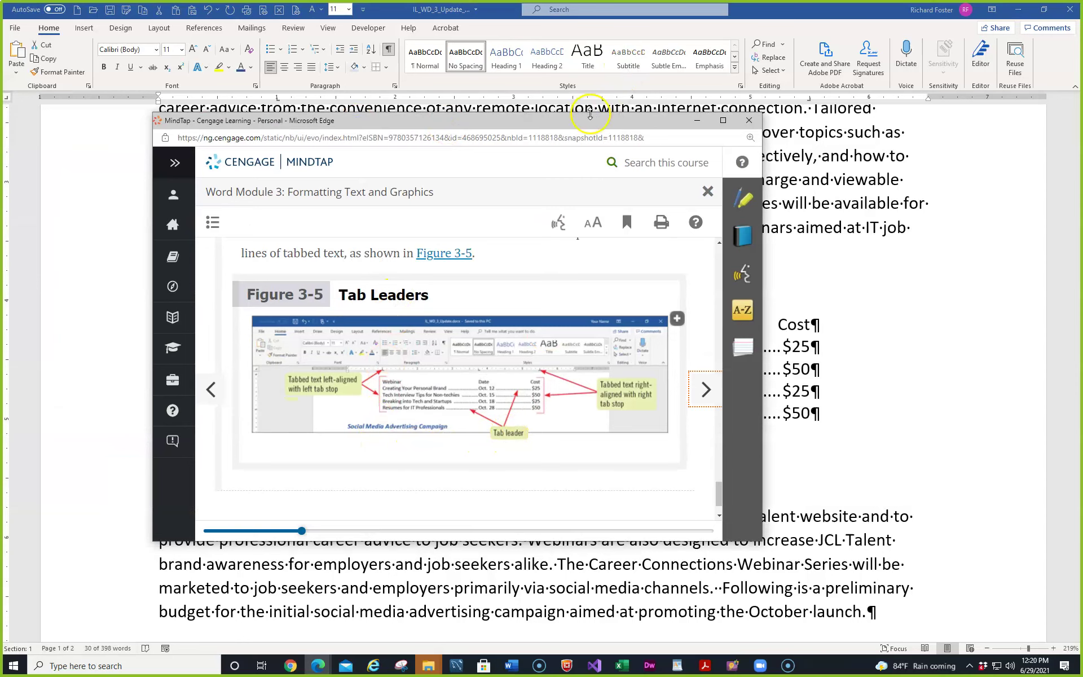
pyautogui.moveTo(585, 120); pyautogui.dragTo(0, 135)
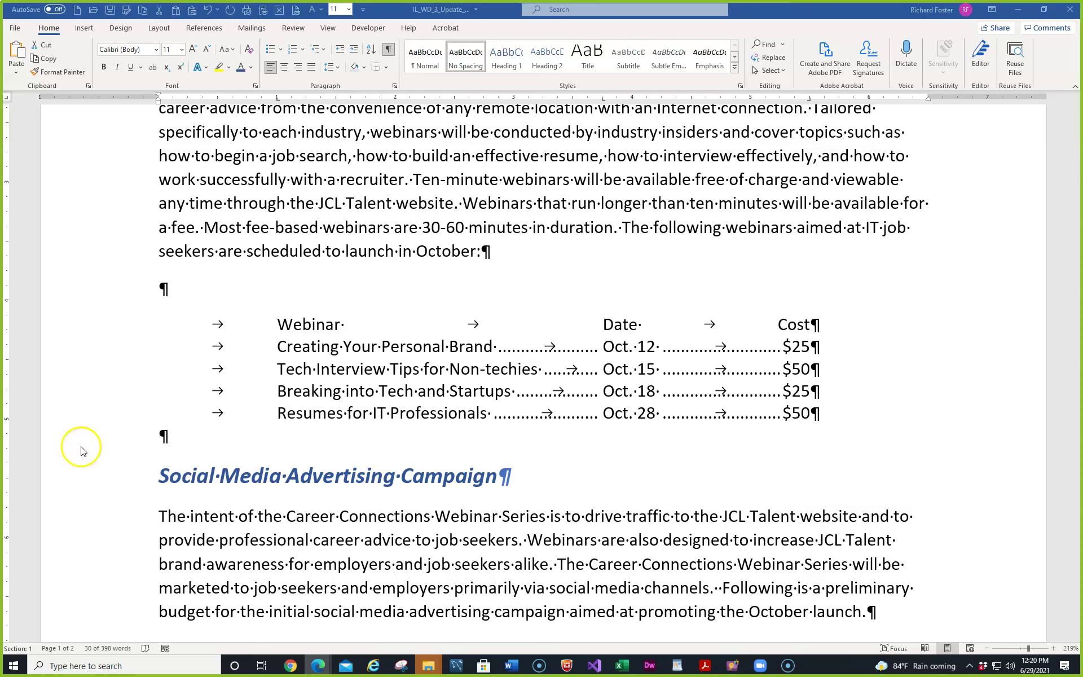
# - Shade all five lines of the tabbed webinar list with Blue, Accent 1, Lighter 80%, and deselect the text
pyautogui.click(256, 399)
pyautogui.moveTo(114, 326); pyautogui.dragTo(121, 417)
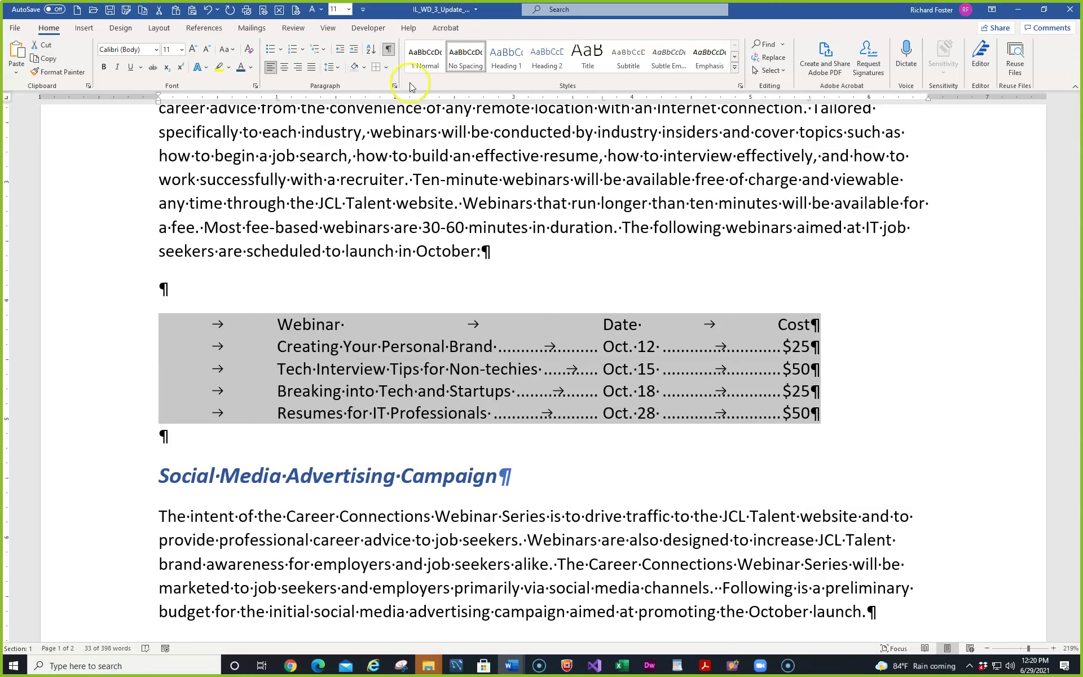
pyautogui.click(364, 68)
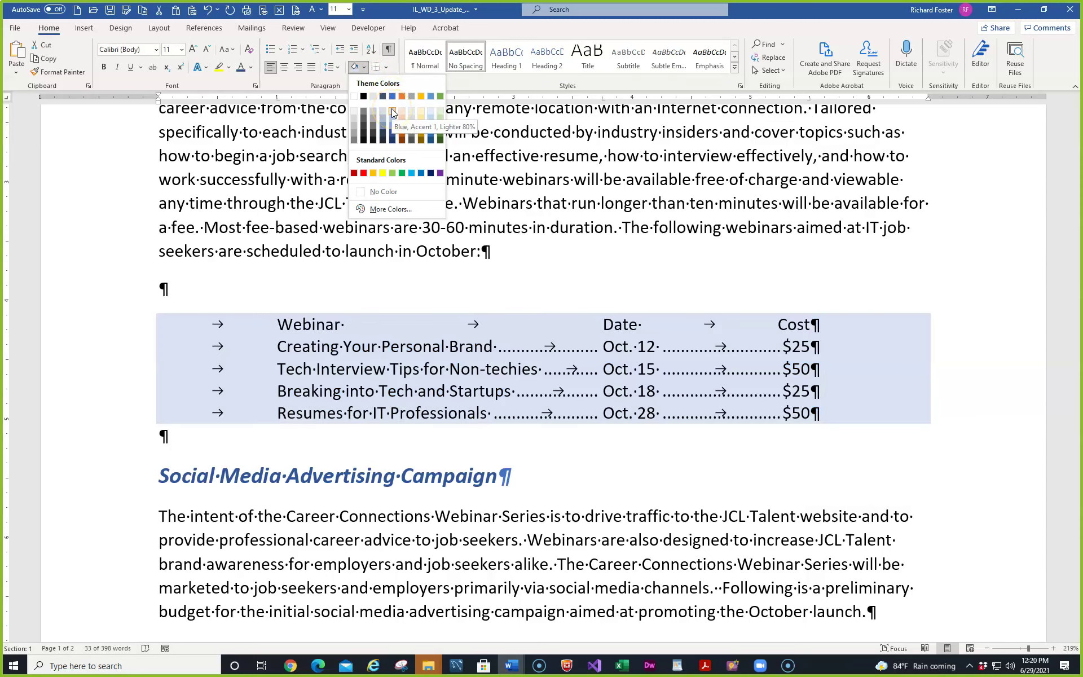
pyautogui.click(392, 111)
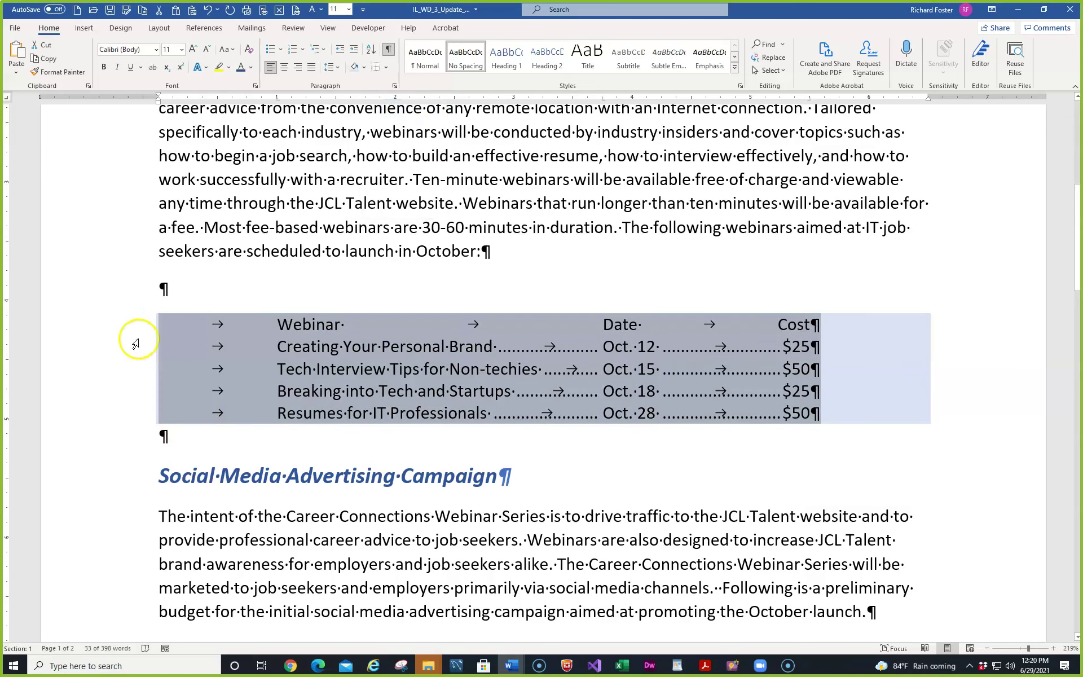
pyautogui.click(278, 283)
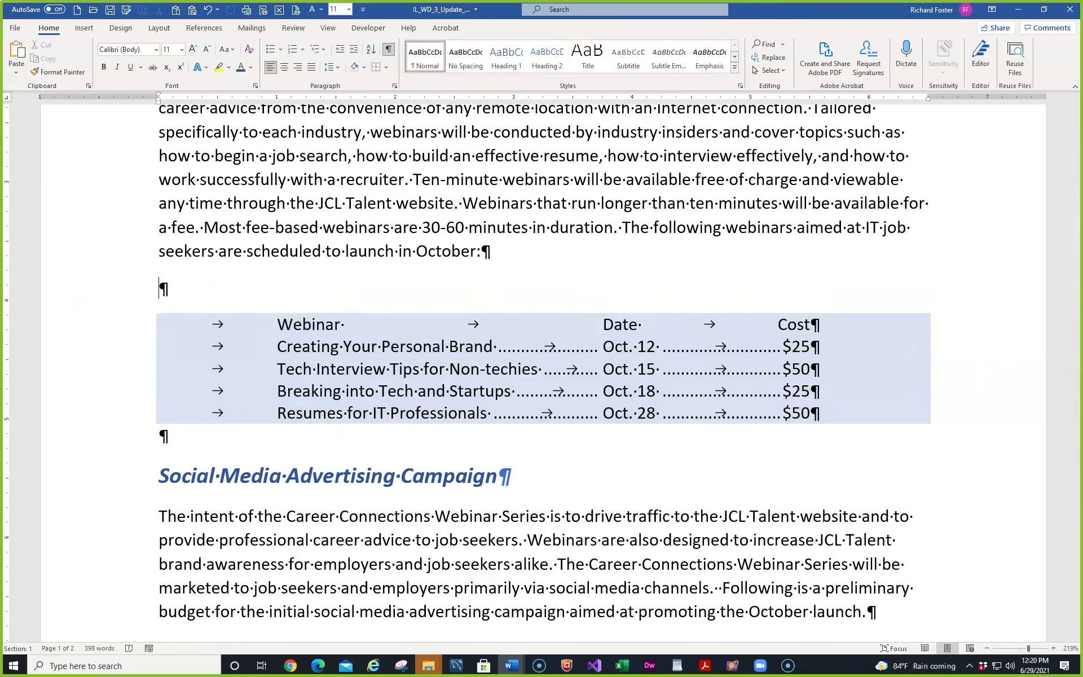
# - Select the five shaded webinar lines and move their left indent to about 0.81"
pyautogui.moveTo(73, 319); pyautogui.dragTo(54, 418)
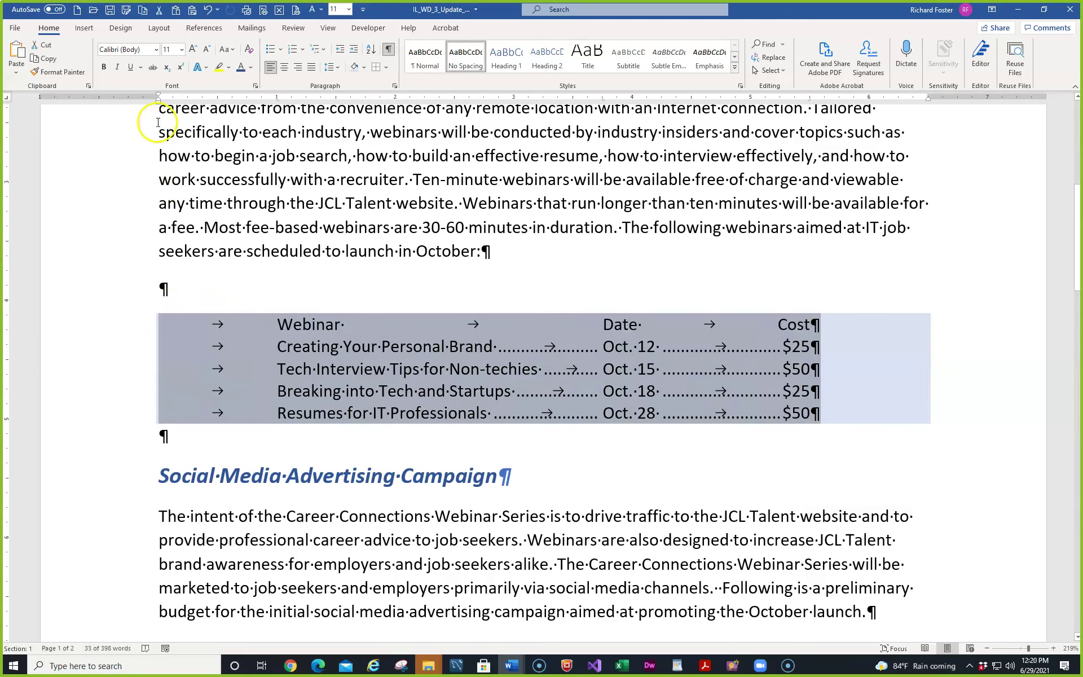
pyautogui.moveTo(158, 103); pyautogui.dragTo(251, 111)
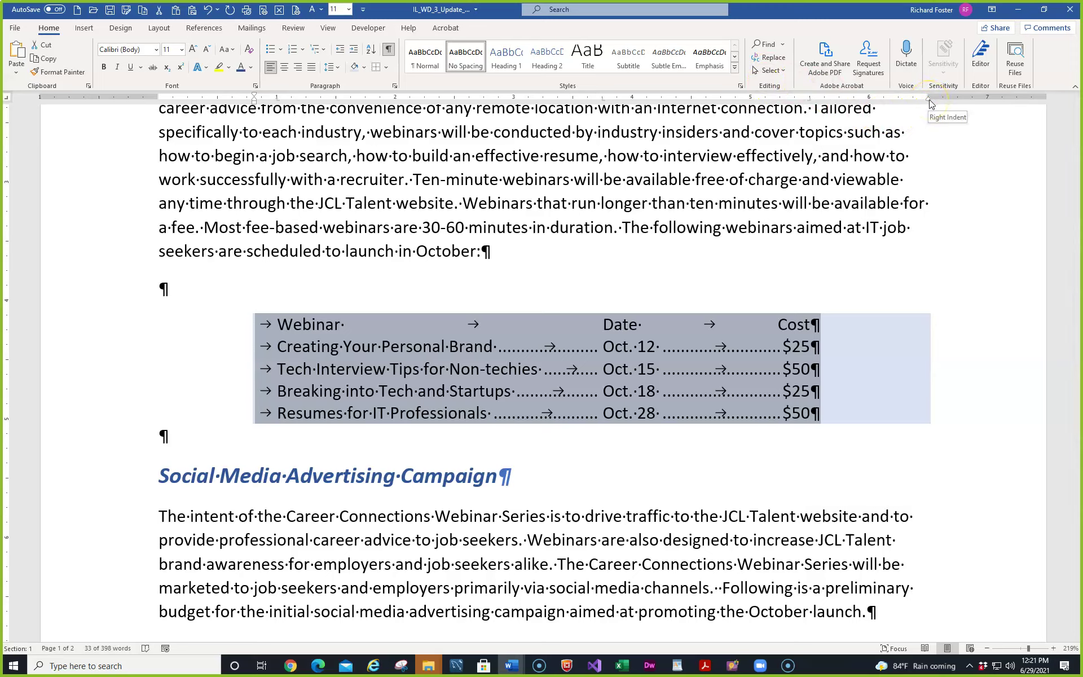
pyautogui.click(393, 87)
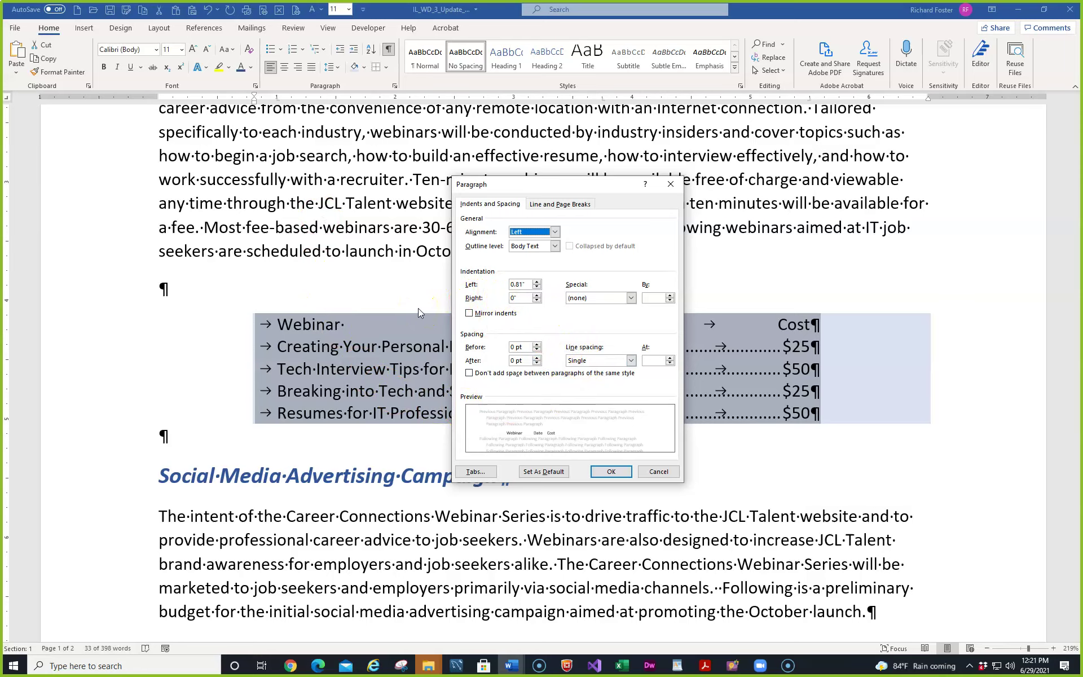
pyautogui.doubleClick(527, 284)
pyautogui.write('.75')
pyautogui.doubleClick(525, 297)
pyautogui.click(658, 472)
pyautogui.click(932, 132)
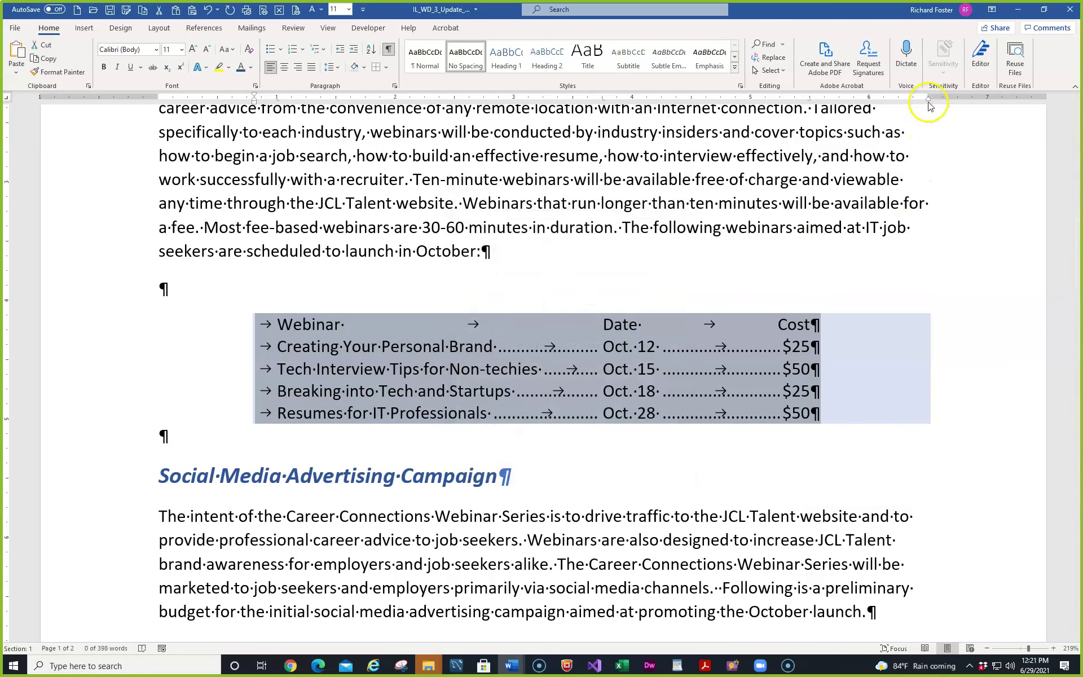
# - Move the right indent of the five webinar lines inward to 0.75" and check it in the Paragraph settings
pyautogui.moveTo(929, 100); pyautogui.dragTo(839, 100)
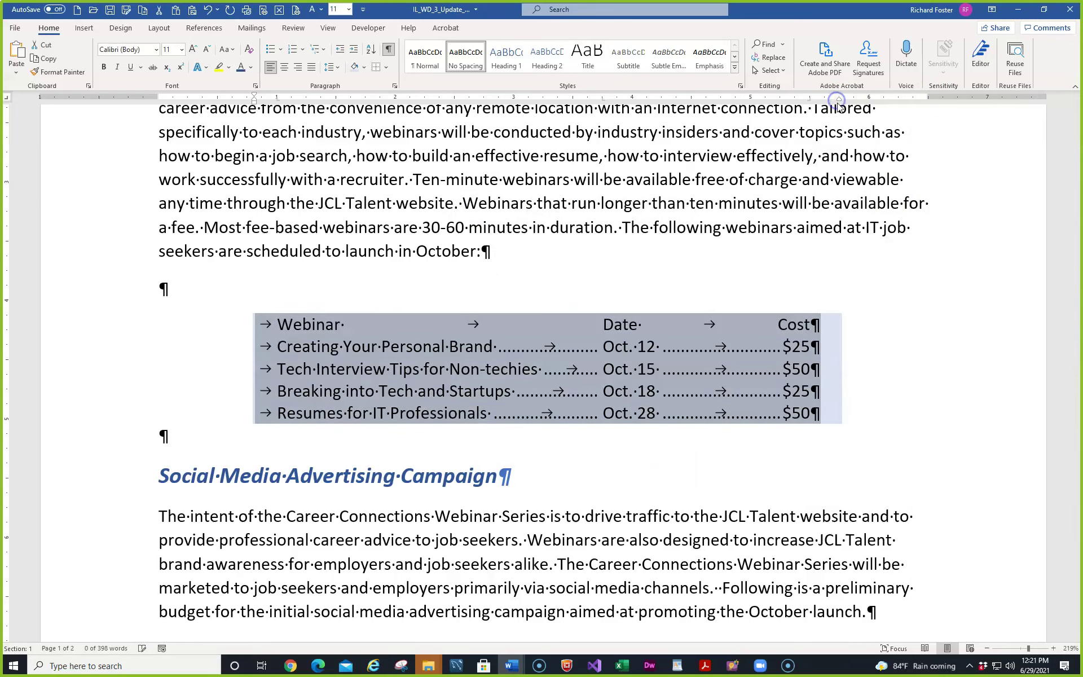
pyautogui.click(395, 86)
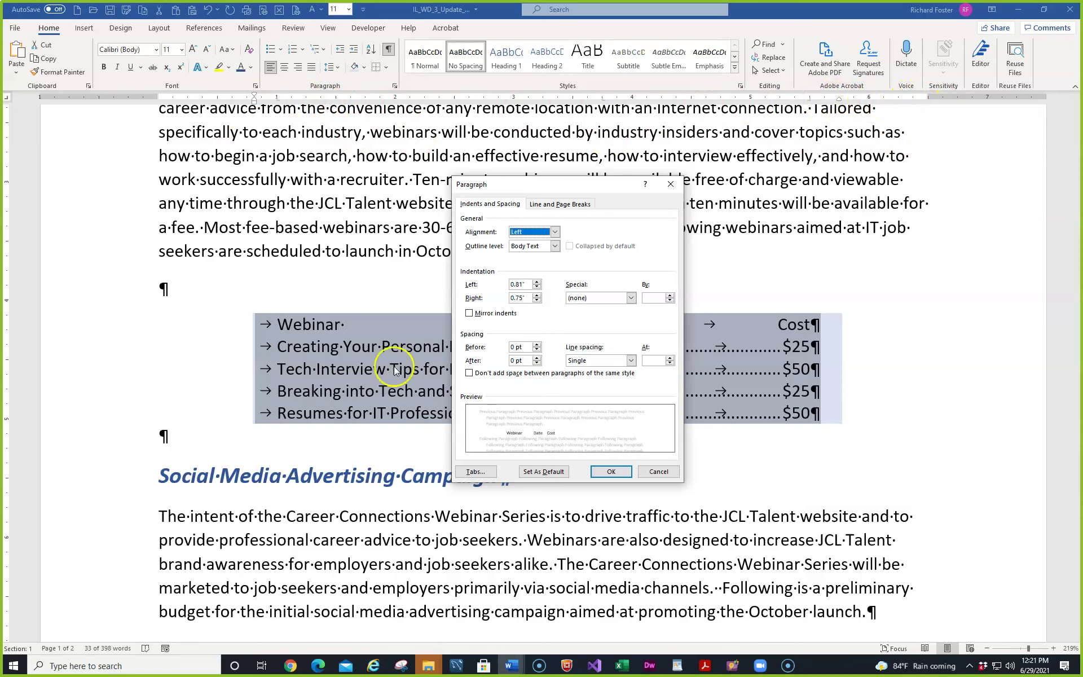
pyautogui.click(612, 472)
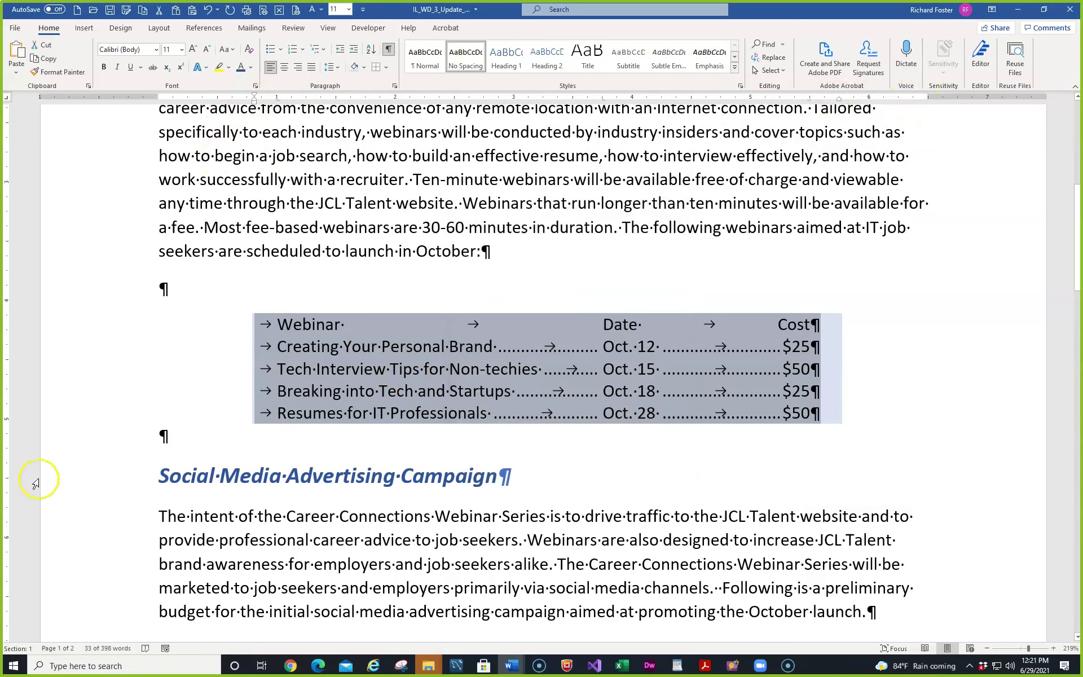
pyautogui.click(539, 475)
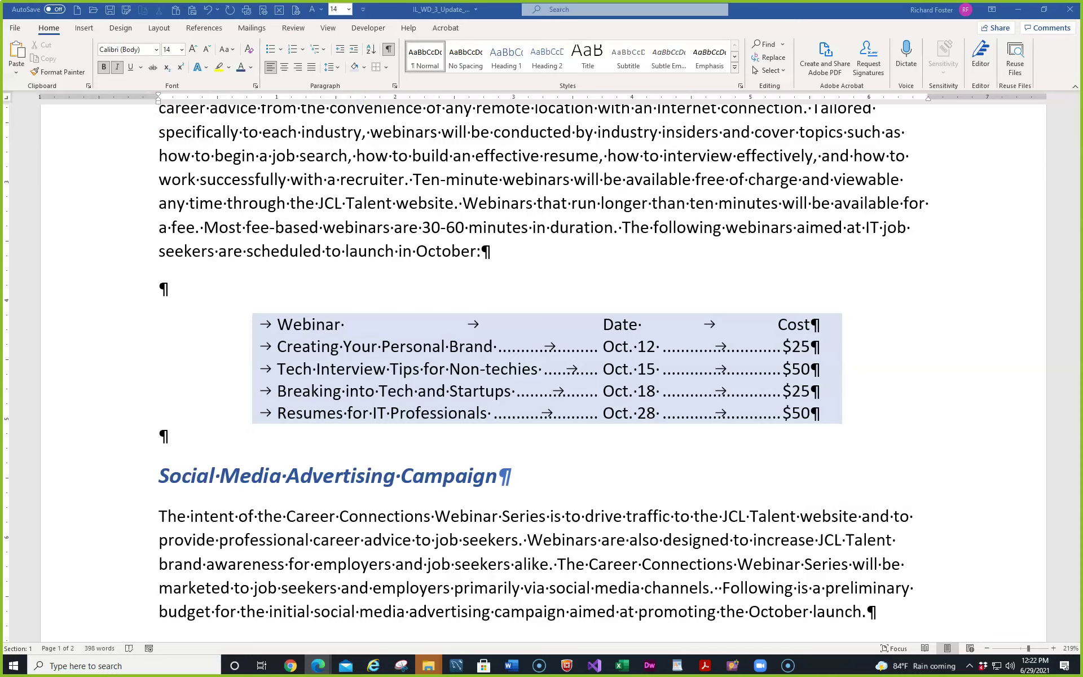
# - Switch to the MindTap page in Edge and read the shading example and the outside border instructions, then return to the document
pyautogui.click(317, 665)
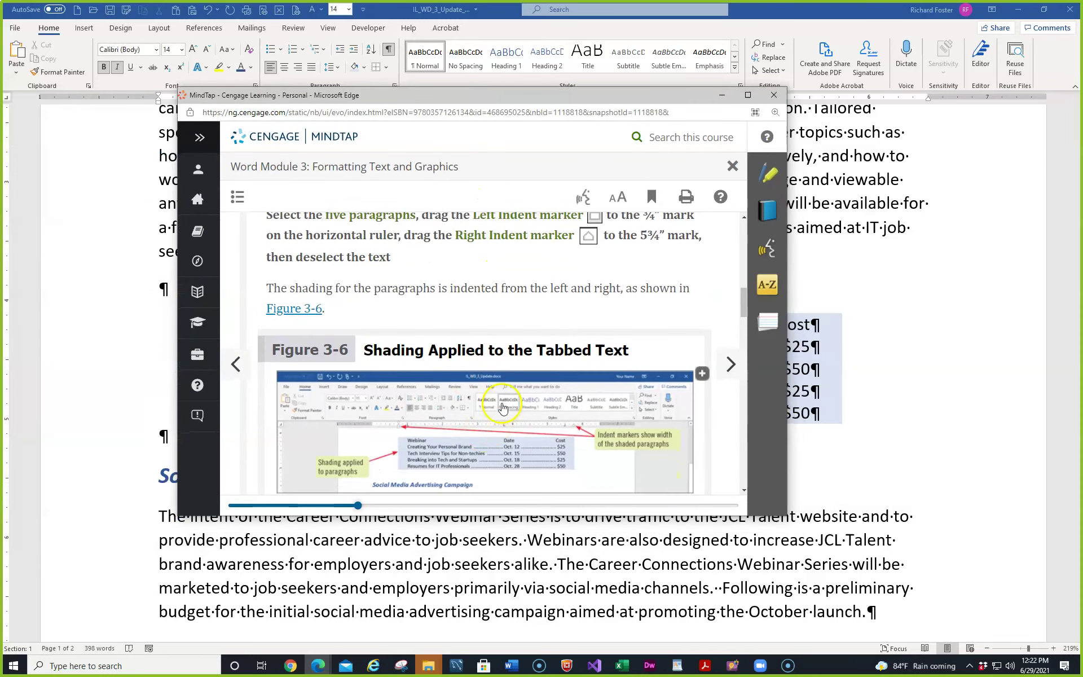
pyautogui.scroll(-2, 431, 442)
pyautogui.scroll(-2, 440, 442)
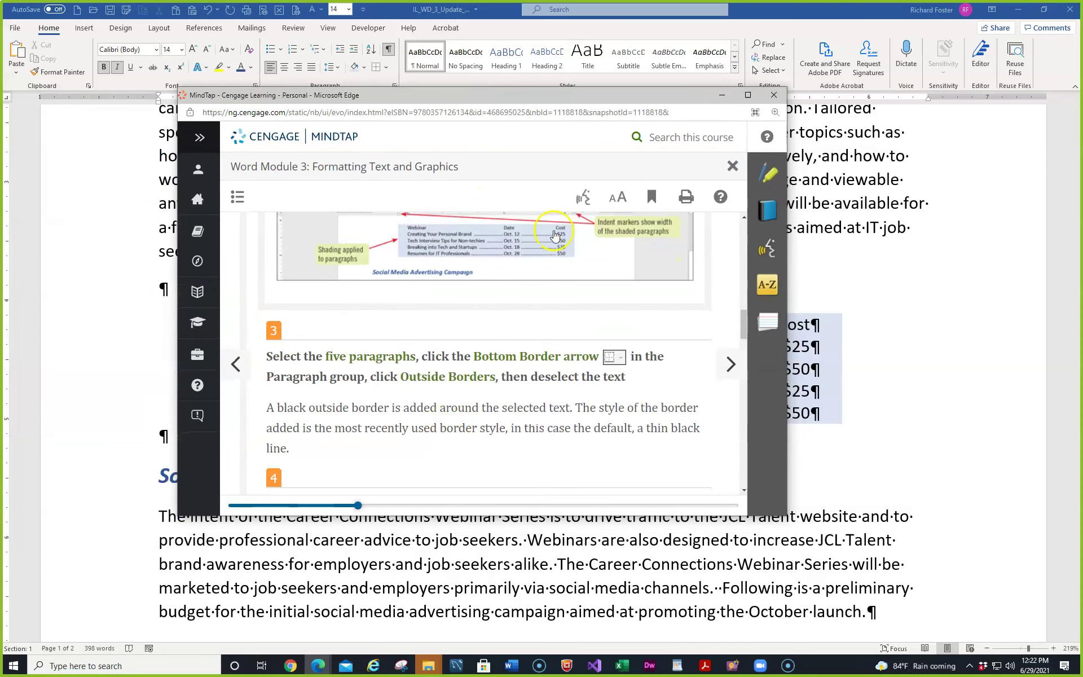
pyautogui.moveTo(550, 95); pyautogui.dragTo(0, 217)
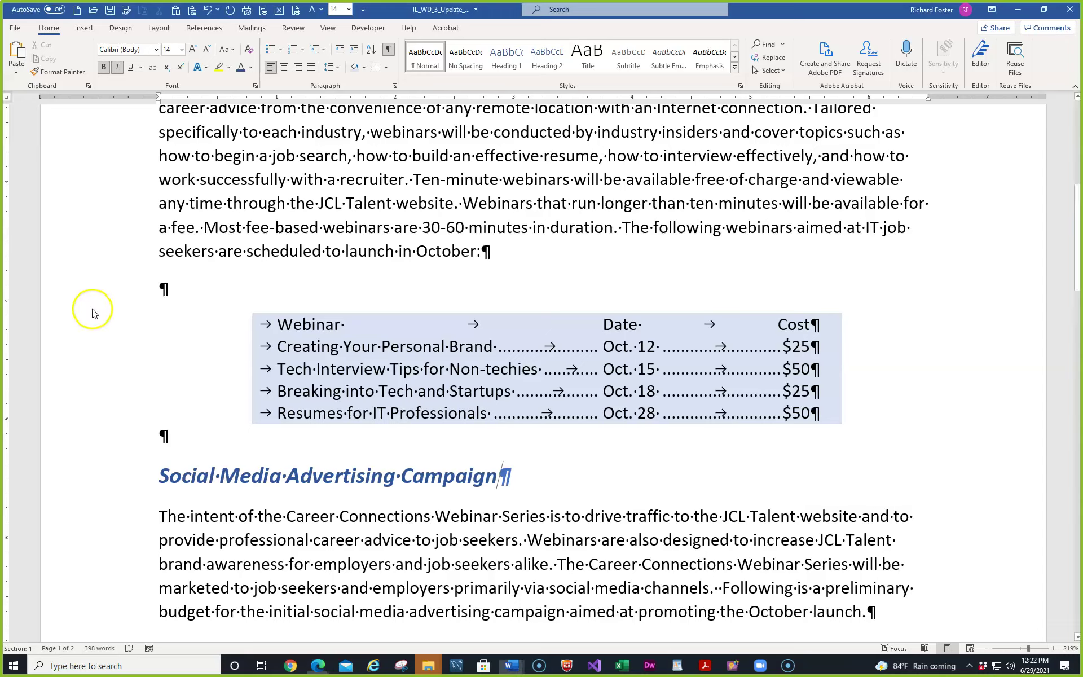
# - Select the five shaded webinar lines and apply Outside Borders around them
pyautogui.moveTo(79, 323); pyautogui.dragTo(77, 411)
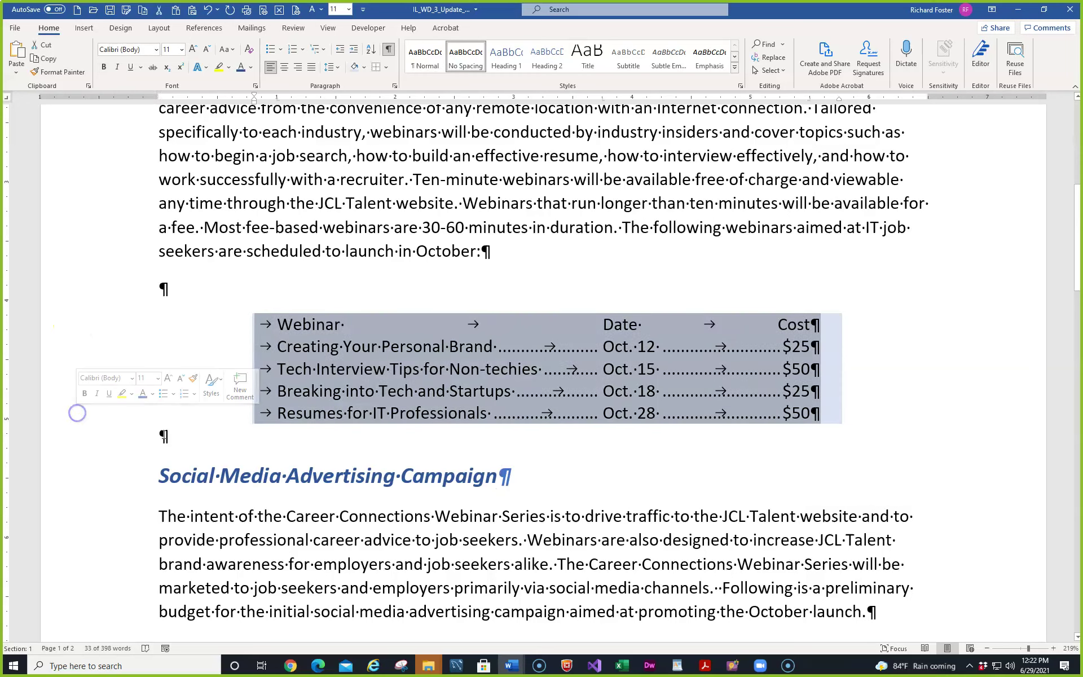
pyautogui.click(389, 69)
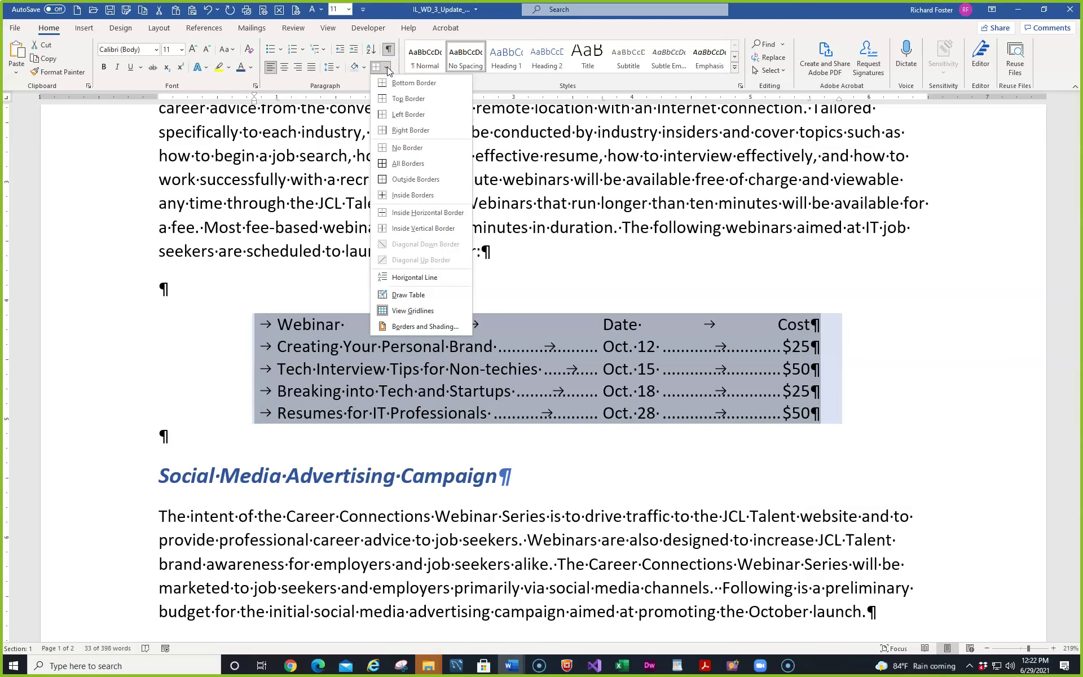
pyautogui.click(401, 147)
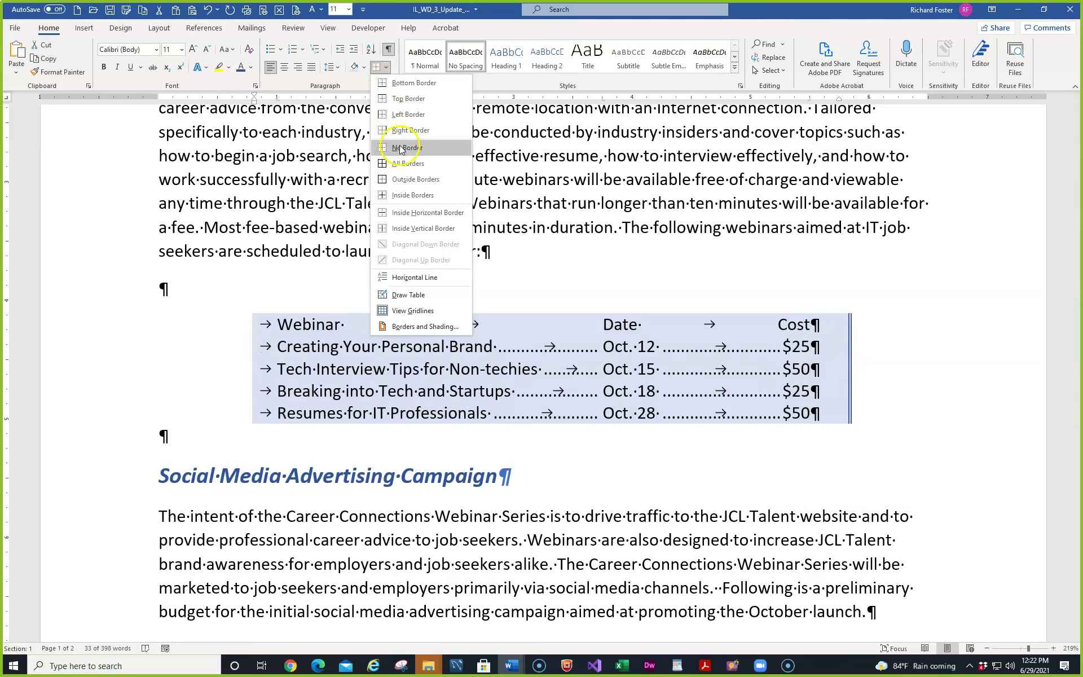
pyautogui.click(406, 178)
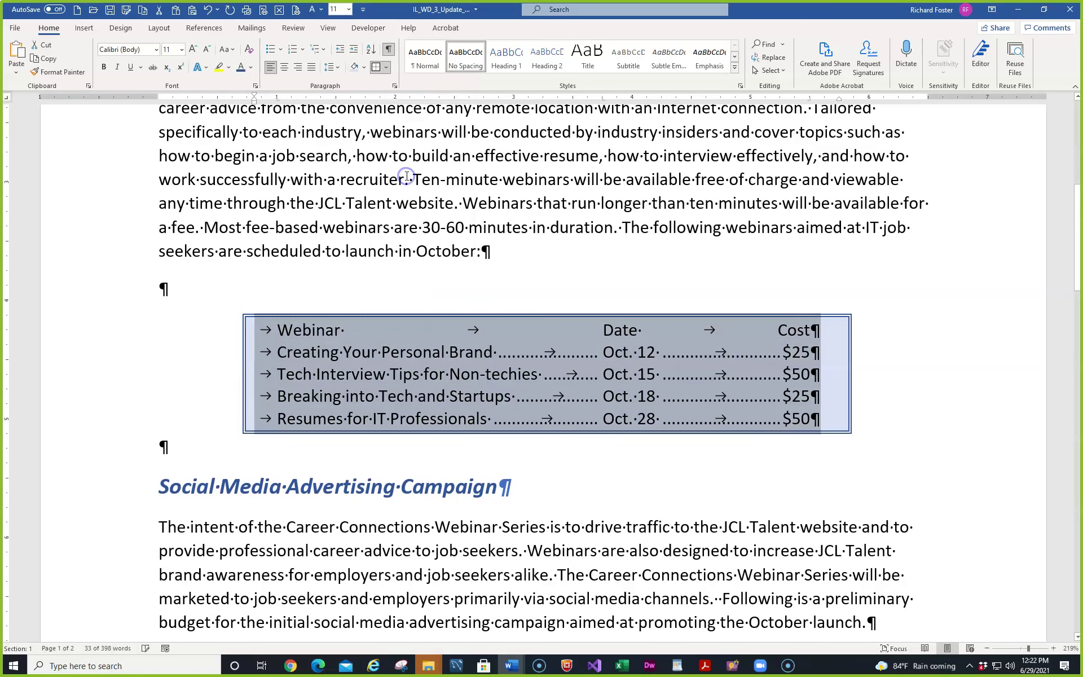
# - Try to clear the border around the webinar list by setting the page border to None for the whole document
pyautogui.click(121, 30)
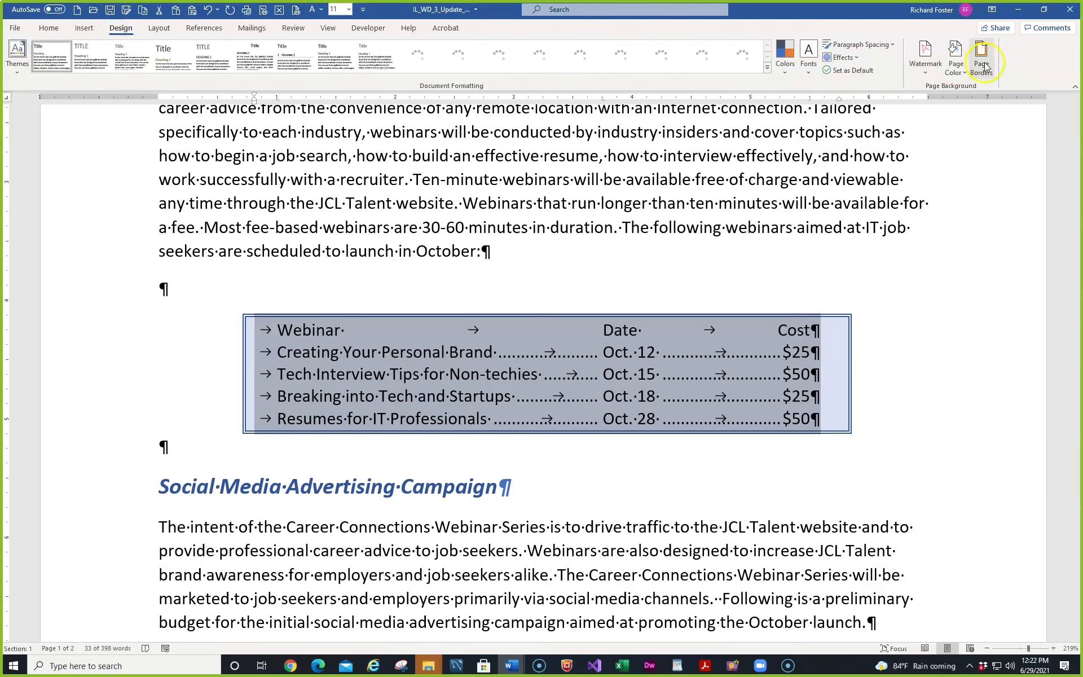
pyautogui.click(982, 54)
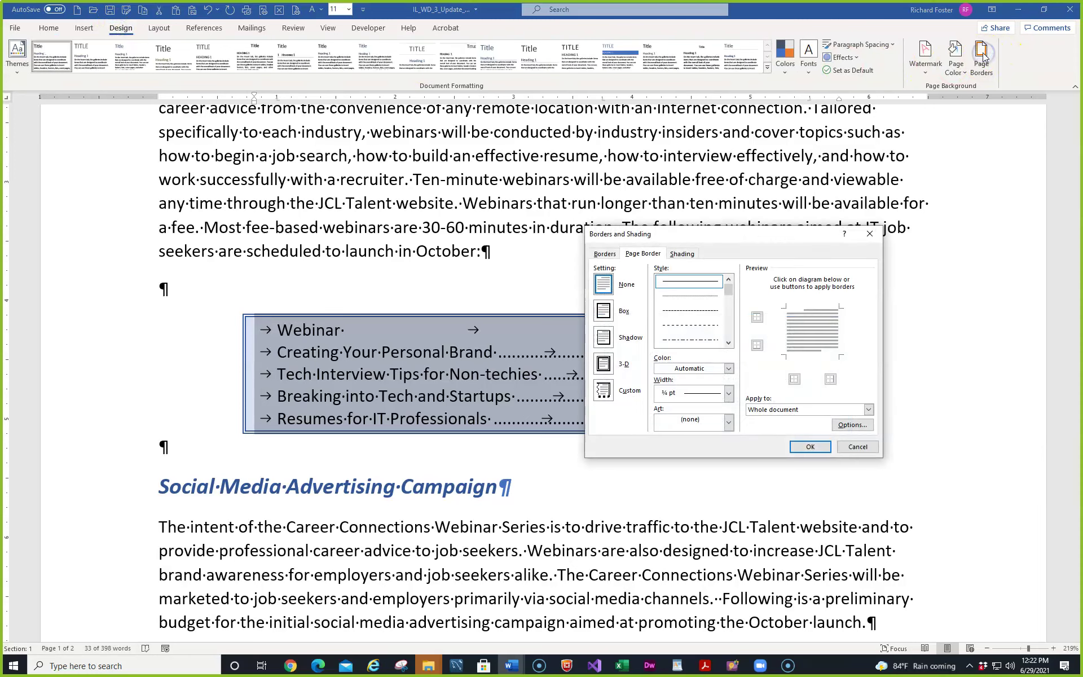
pyautogui.click(608, 282)
pyautogui.click(804, 445)
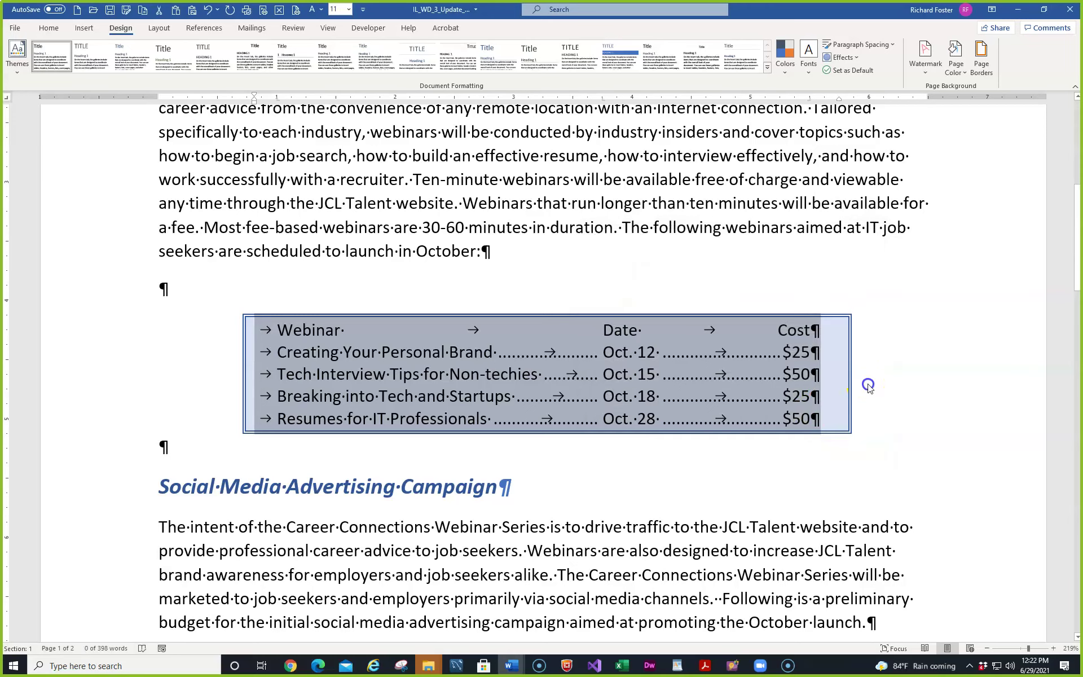
pyautogui.click(866, 385)
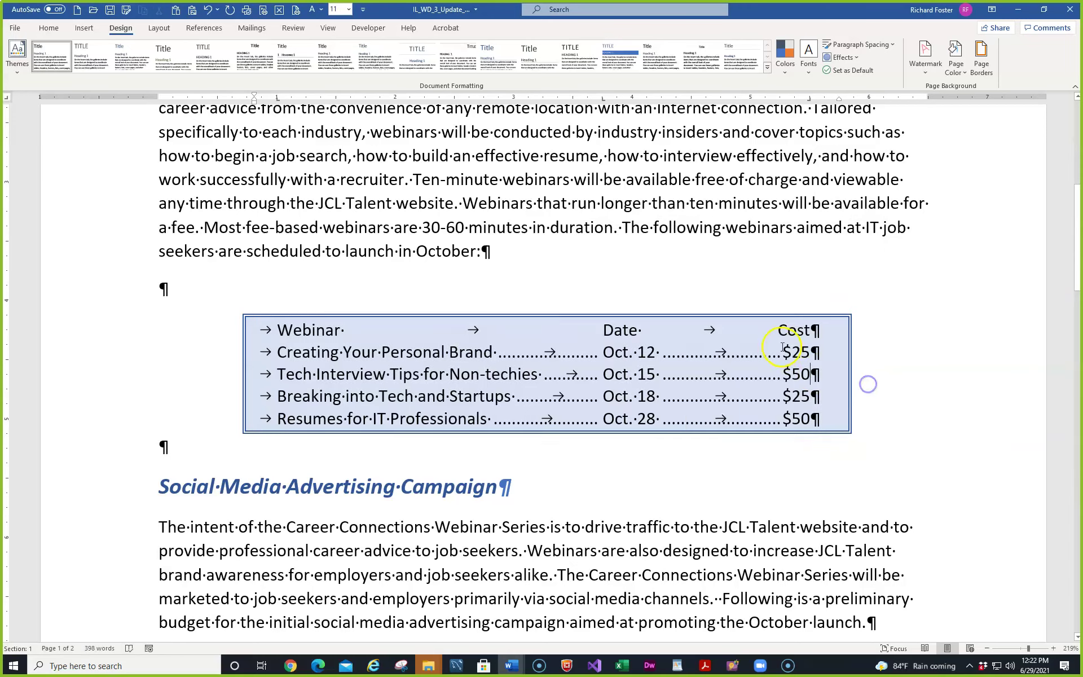
# - Check the paragraph border settings of the webinar list in Borders and Shading
pyautogui.click(981, 56)
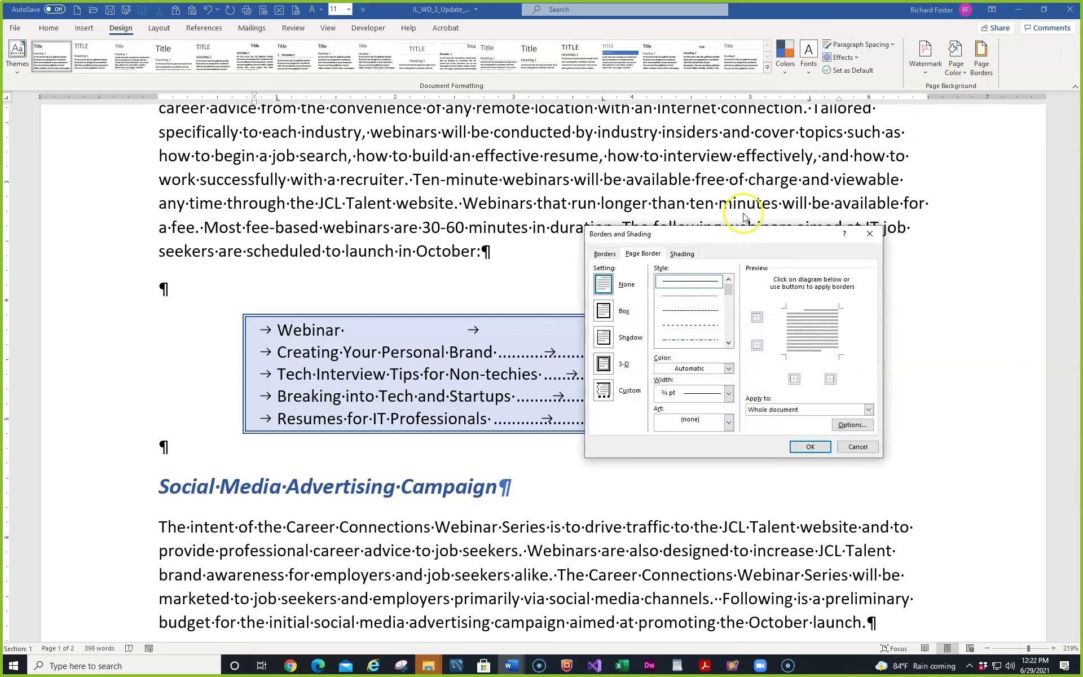
pyautogui.click(604, 253)
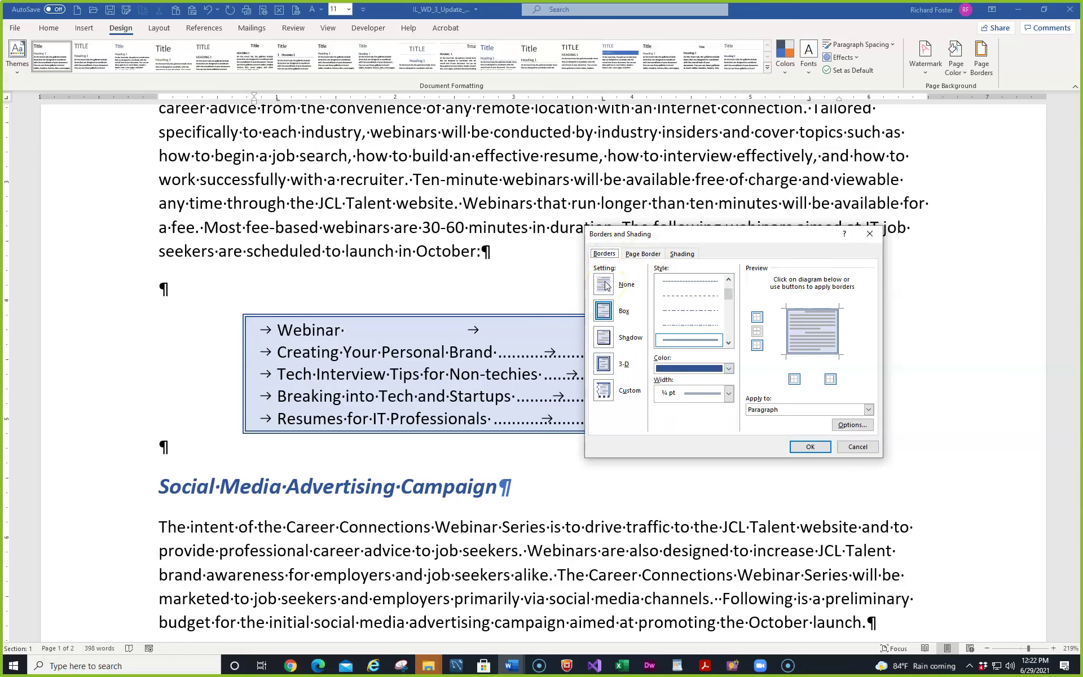
pyautogui.click(810, 446)
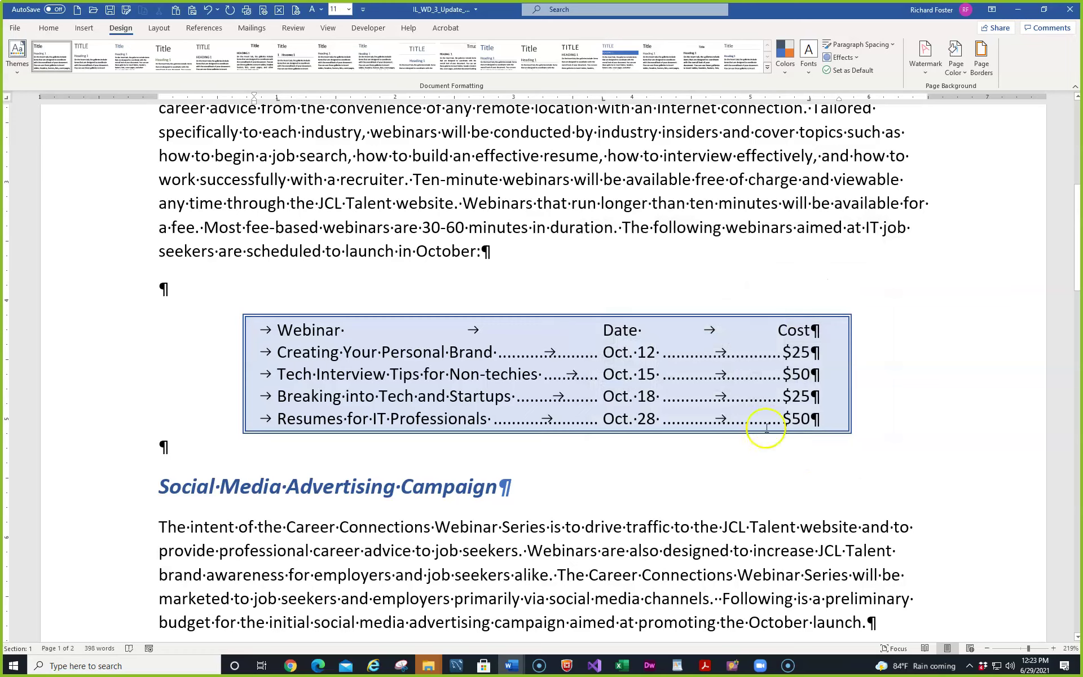
# - Remove the border from the five shaded webinar lines with No Border
pyautogui.moveTo(146, 326)
pyautogui.mouseDown()
pyautogui.moveTo(135, 322)
pyautogui.moveTo(128, 429)
pyautogui.mouseUp()
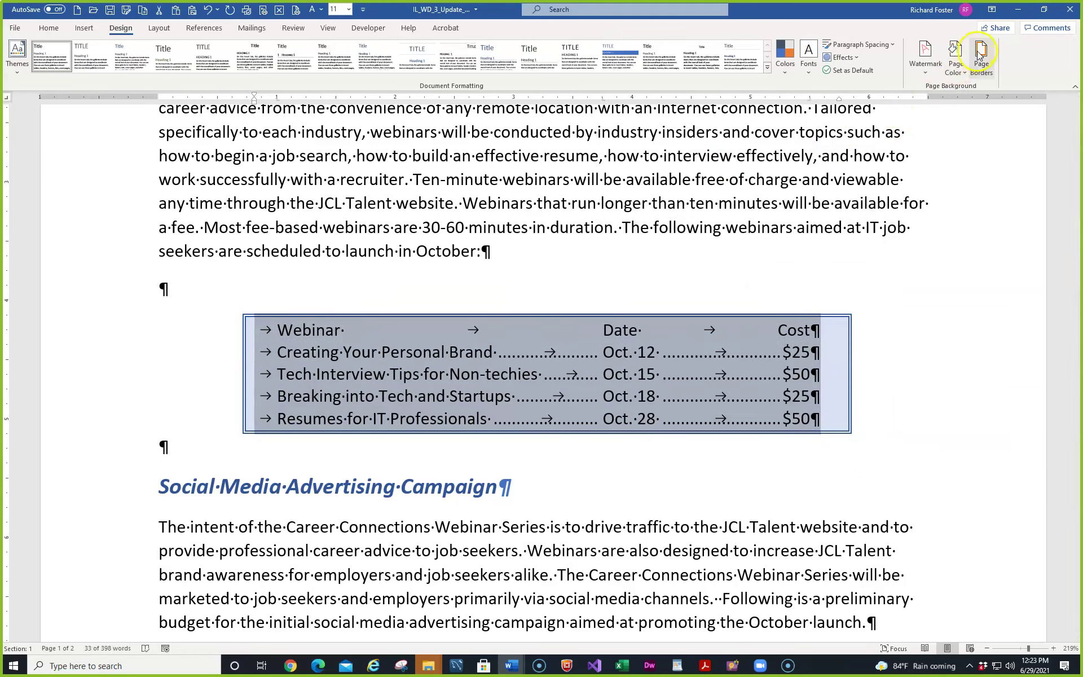
pyautogui.click(40, 29)
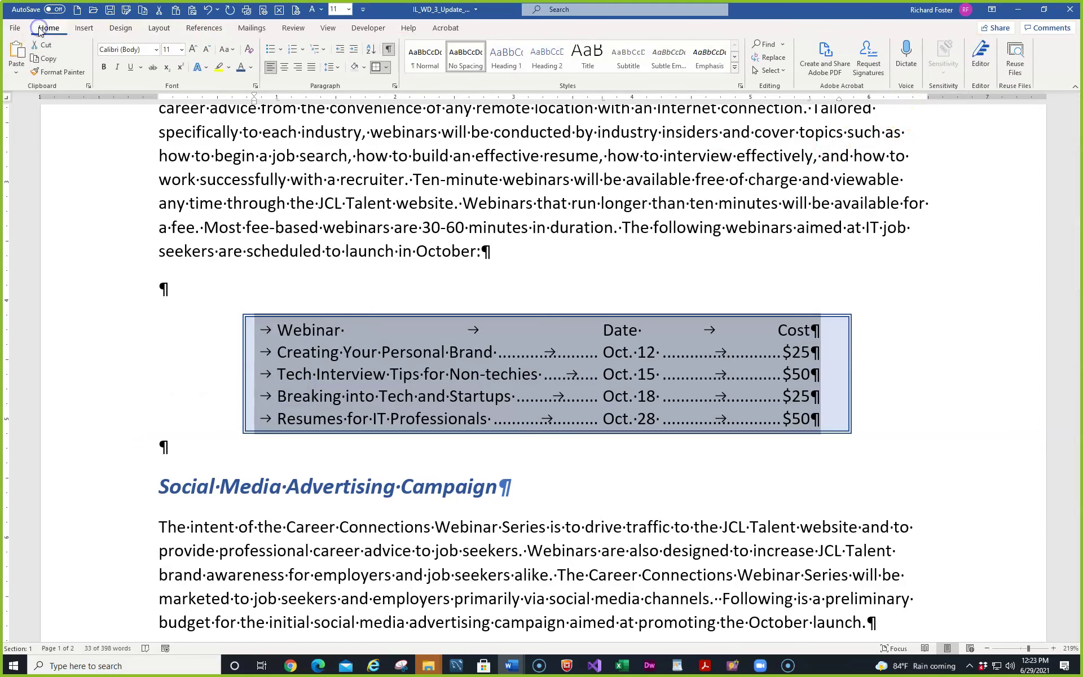
pyautogui.click(387, 67)
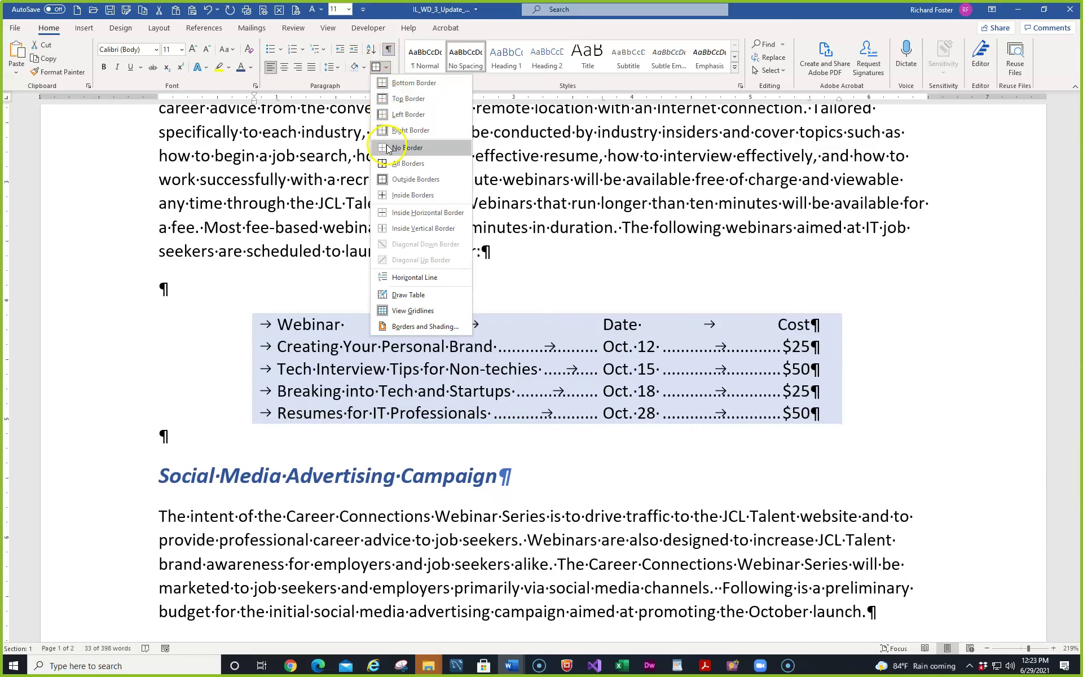
pyautogui.click(387, 146)
pyautogui.click(517, 438)
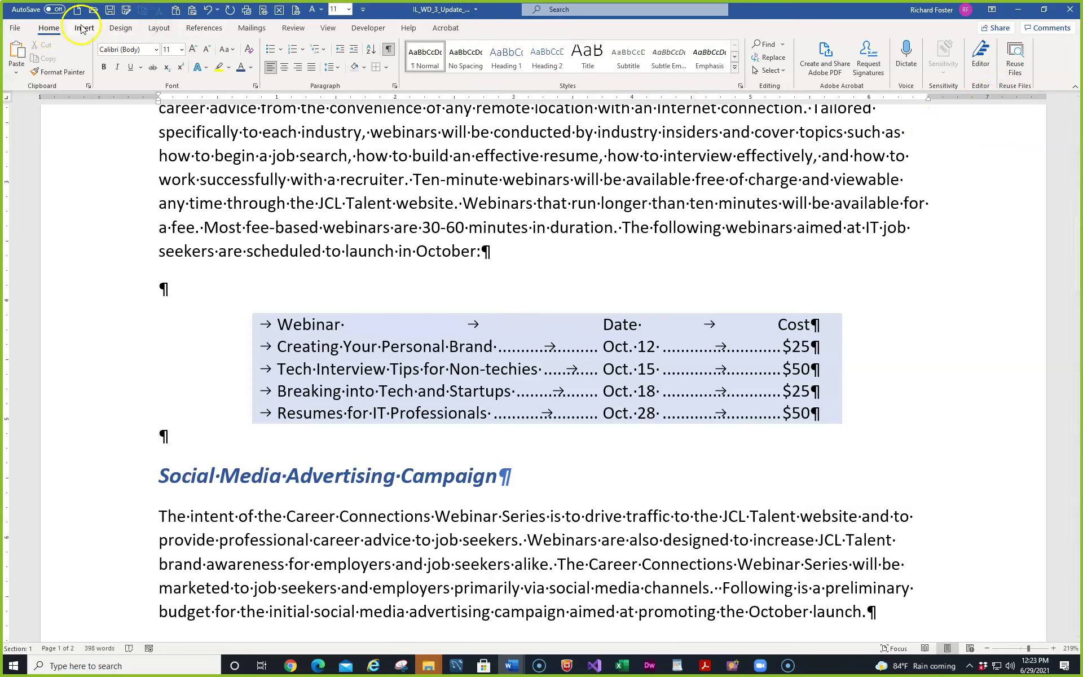
# - Check the page border and paragraph border settings in the Borders and Shading dialog
pyautogui.click(120, 27)
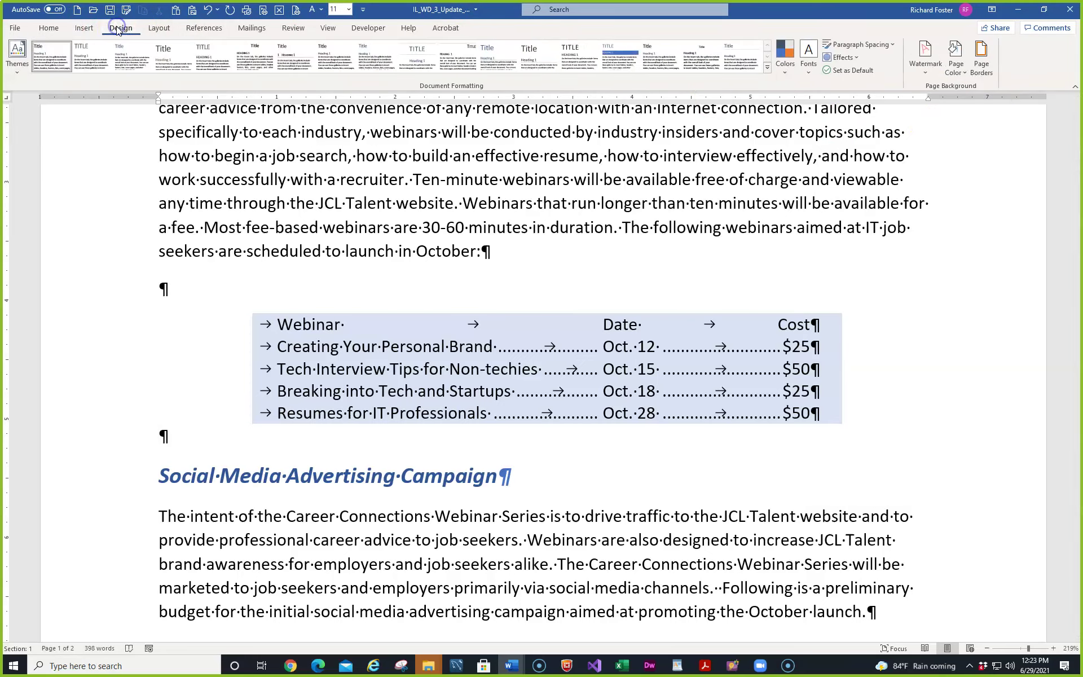
pyautogui.click(982, 56)
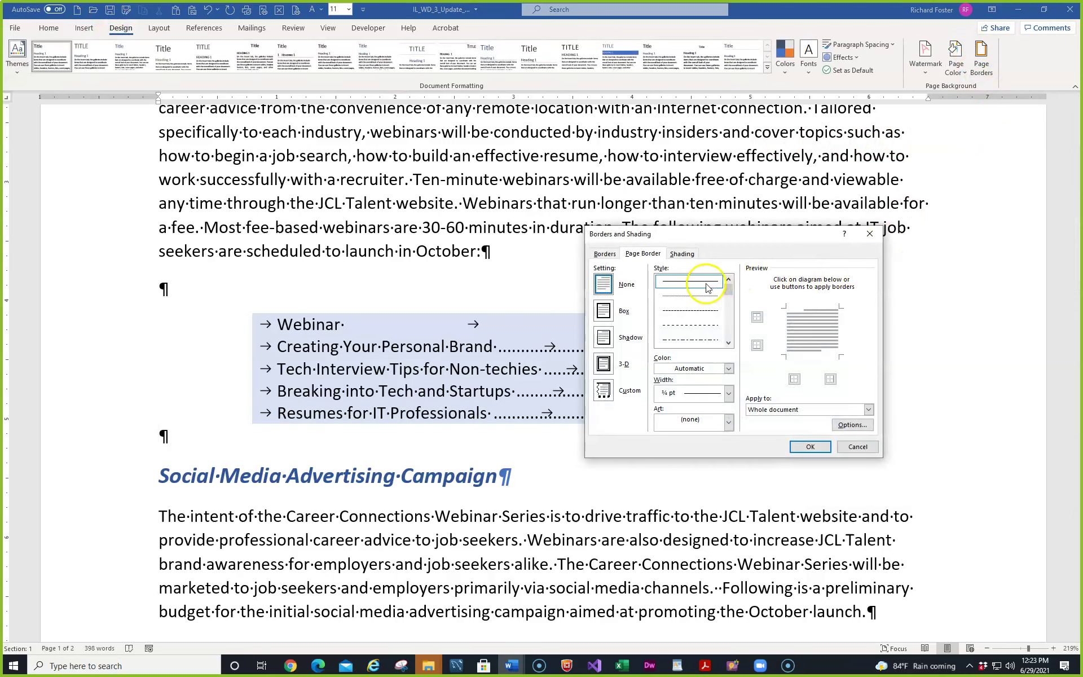
pyautogui.click(604, 257)
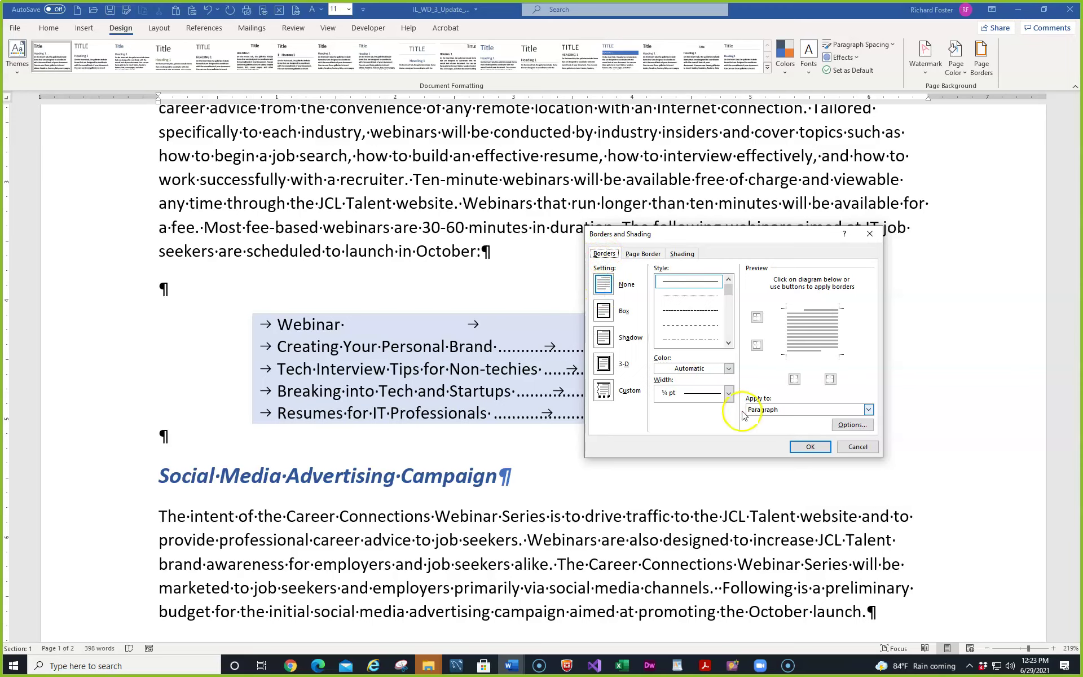
pyautogui.click(811, 446)
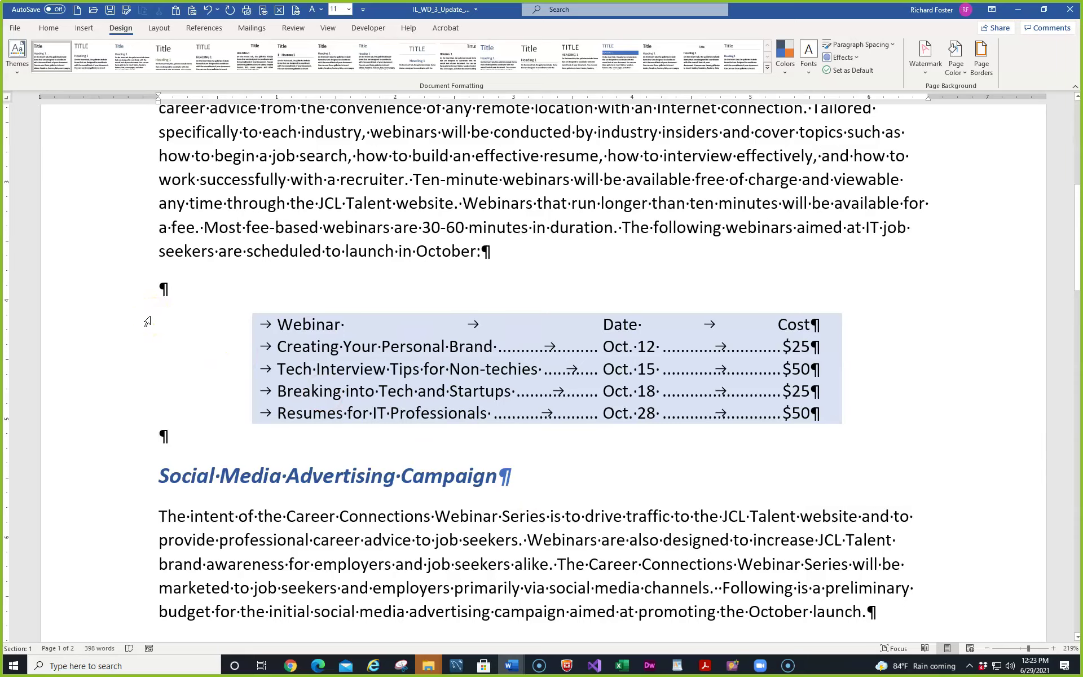
# - Try plain Outside Borders around the five webinar lines and remove them with No Border
pyautogui.moveTo(130, 324); pyautogui.dragTo(134, 423)
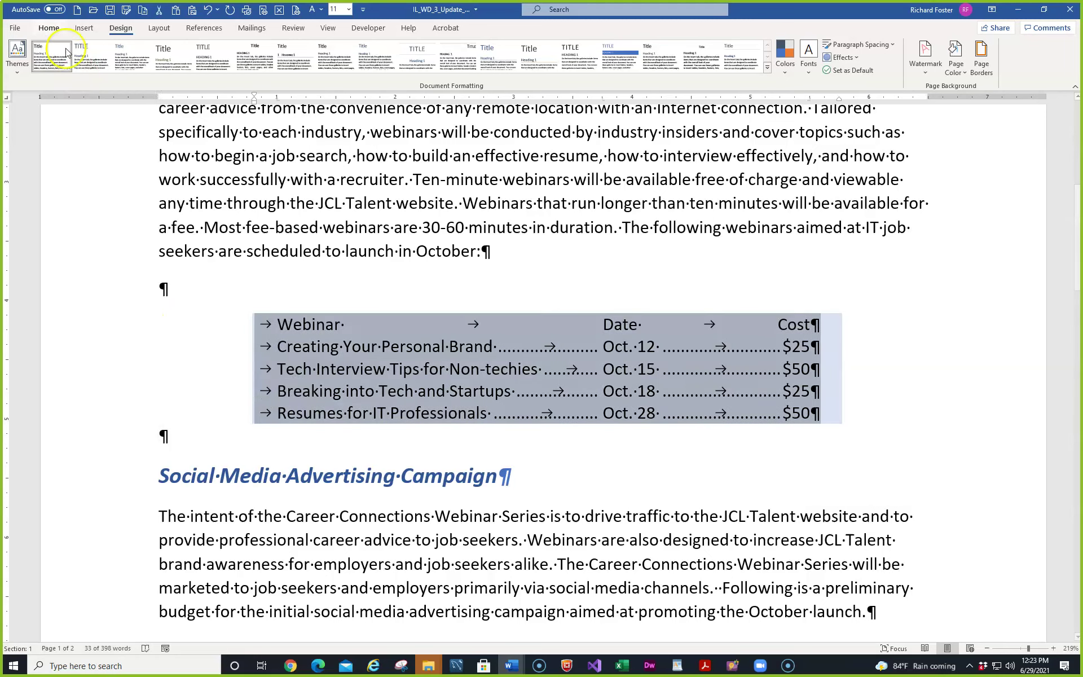
pyautogui.click(43, 31)
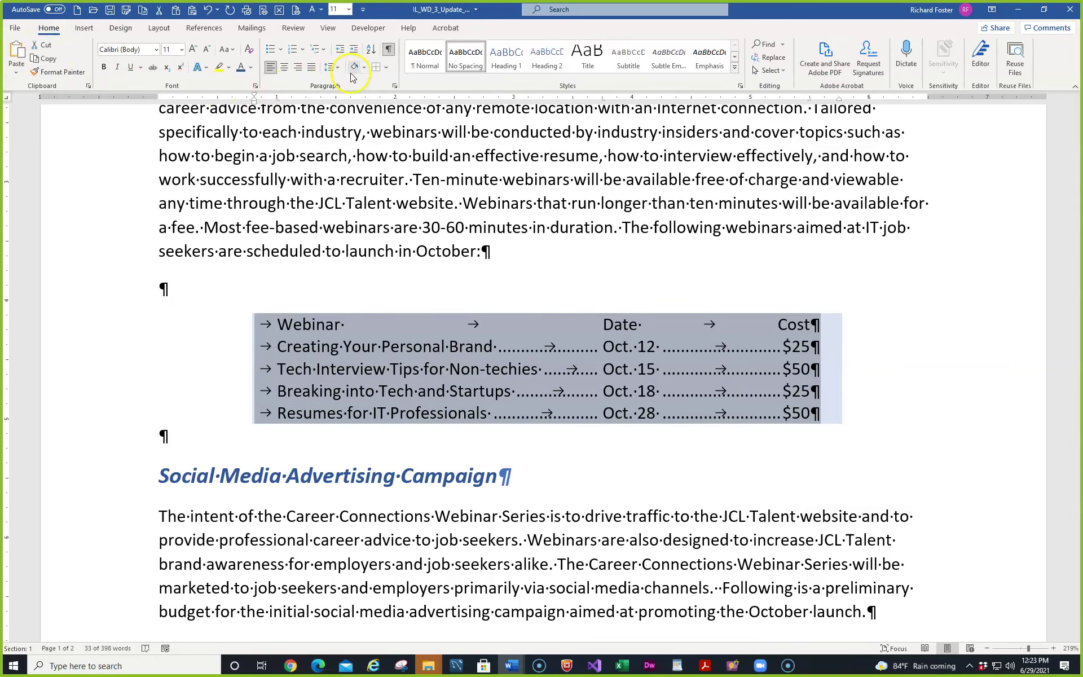
pyautogui.click(385, 67)
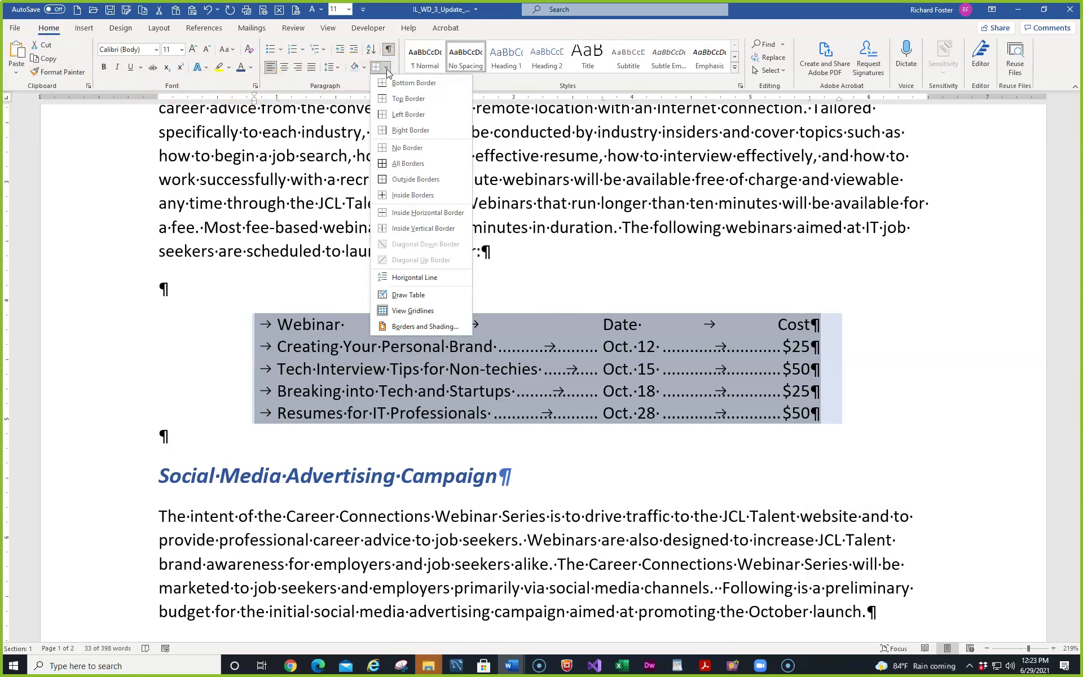
pyautogui.click(403, 329)
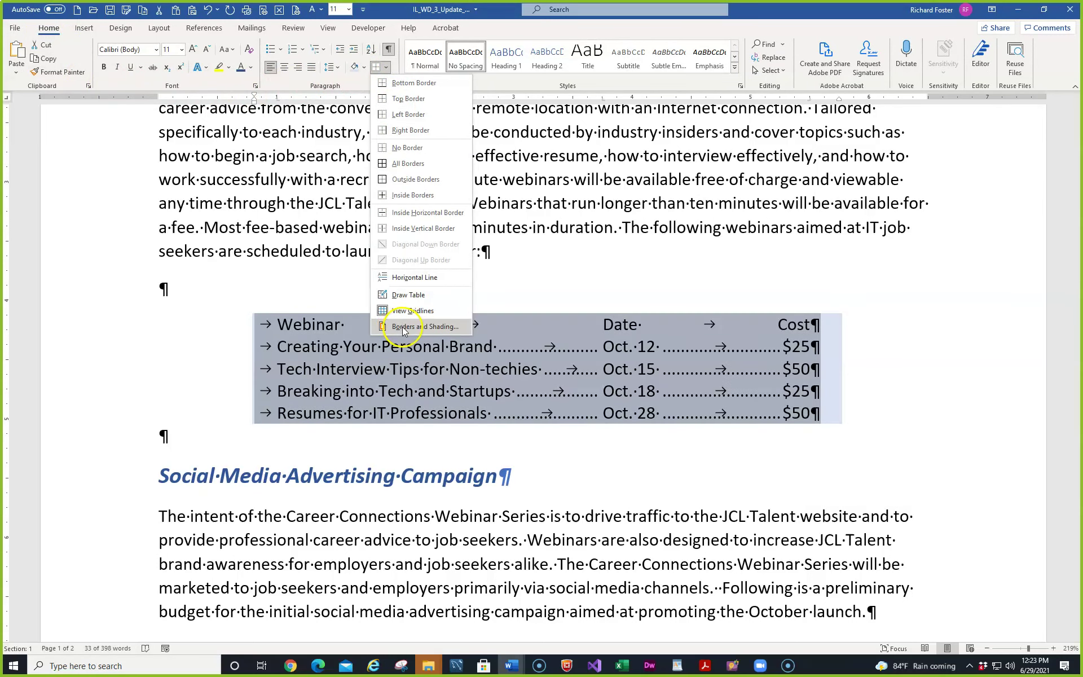
pyautogui.click(401, 182)
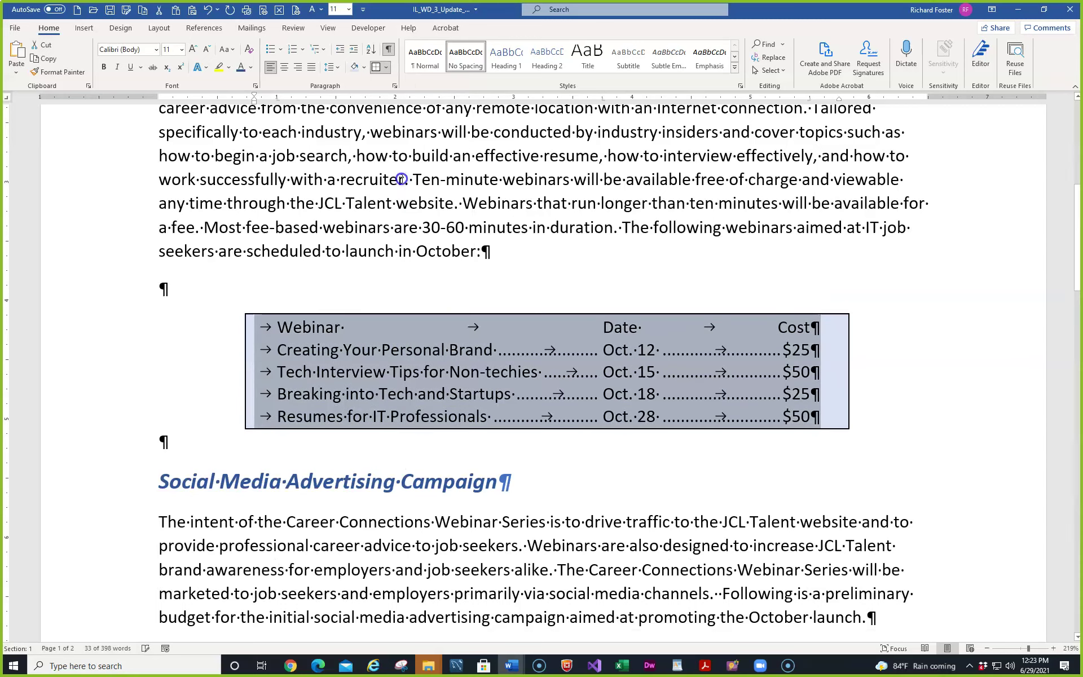
pyautogui.click(386, 68)
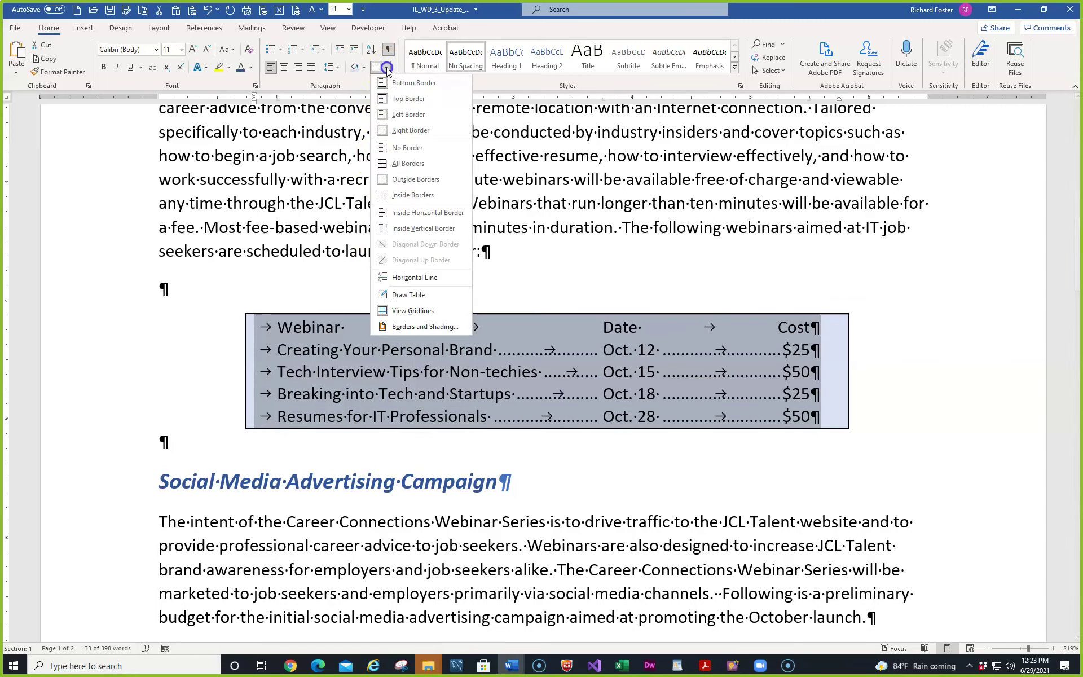
pyautogui.click(379, 149)
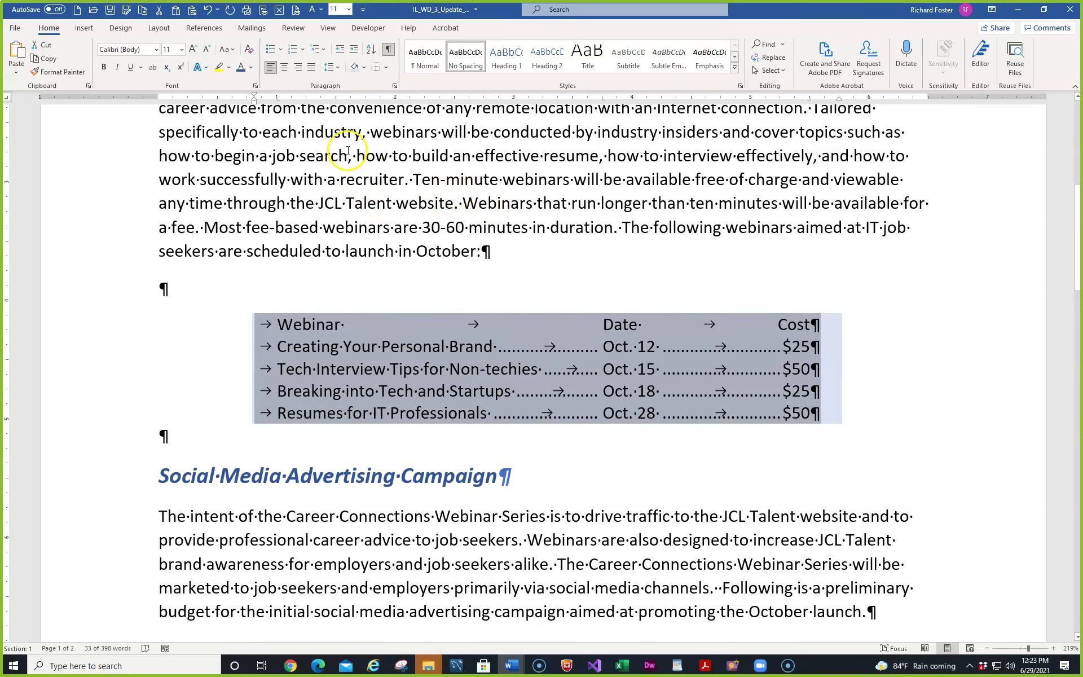
pyautogui.click(394, 85)
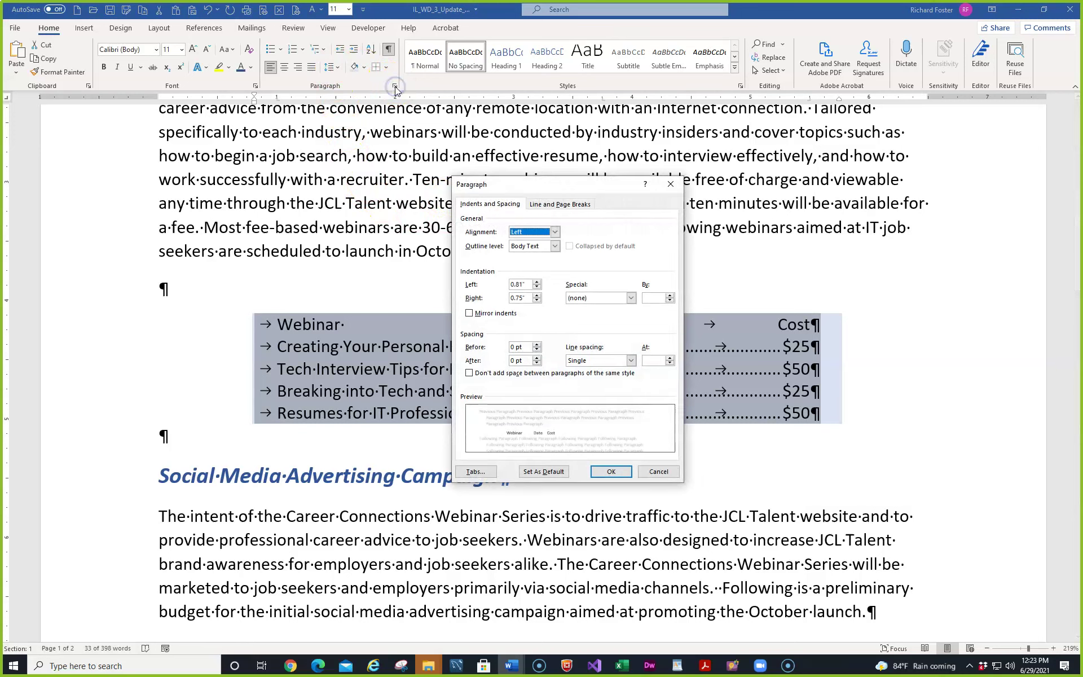
pyautogui.click(658, 472)
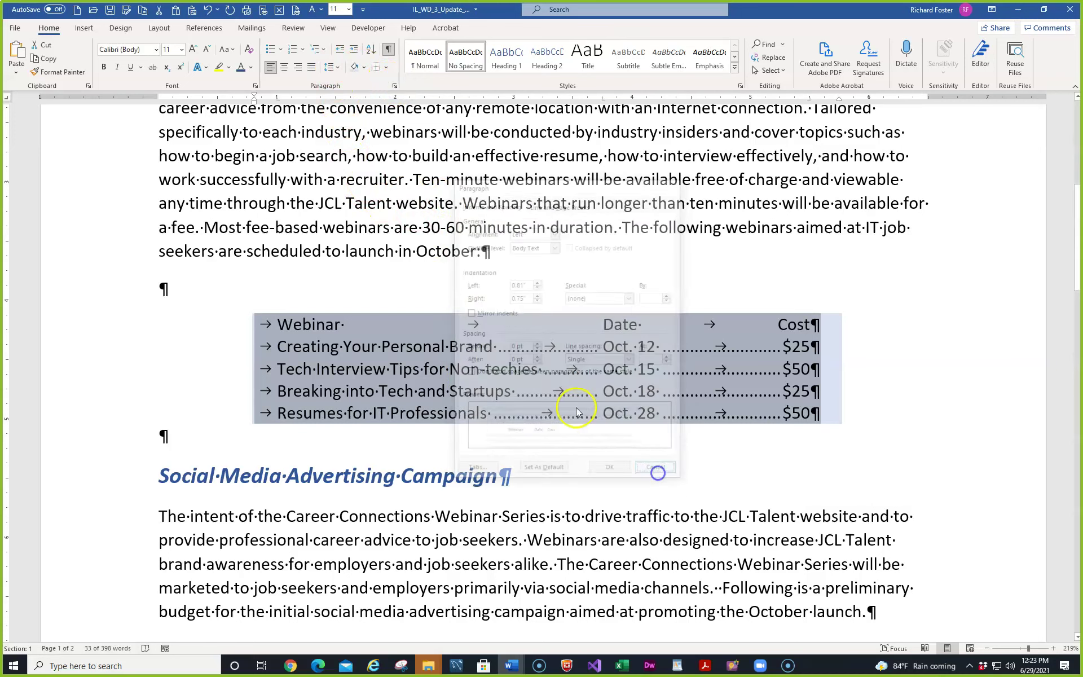
# - Apply a Box paragraph border to the selected webinar lines with a double-line style, a dark blue theme color and ¾ pt width
pyautogui.click(387, 69)
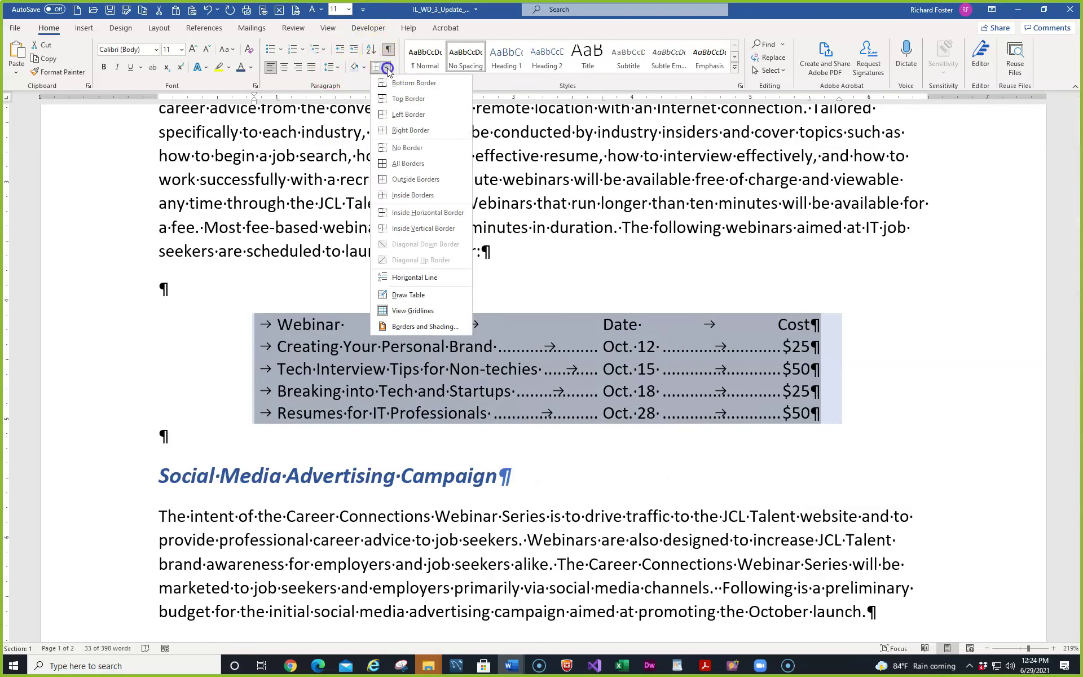
pyautogui.click(405, 327)
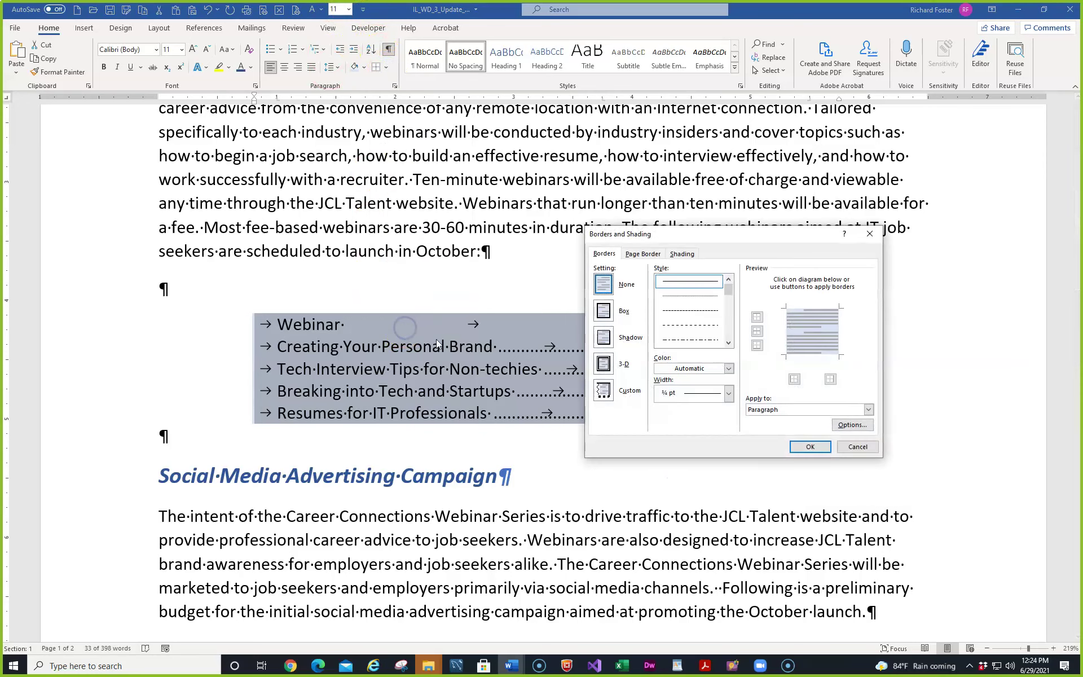
pyautogui.click(604, 315)
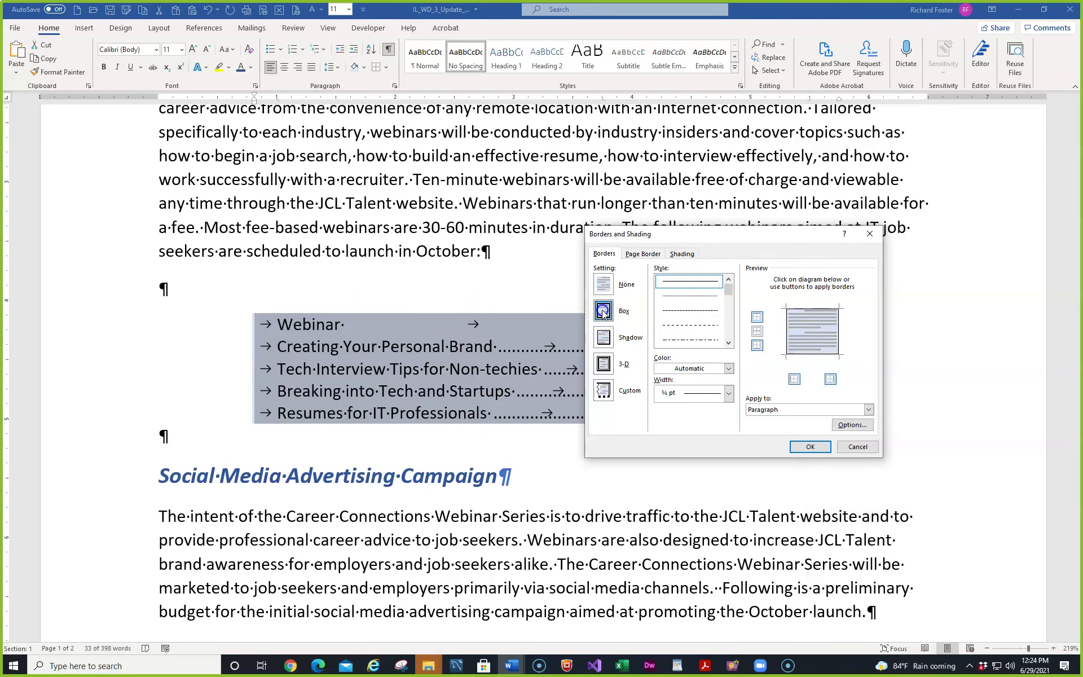
pyautogui.scroll(-2, 692, 307)
pyautogui.click(689, 340)
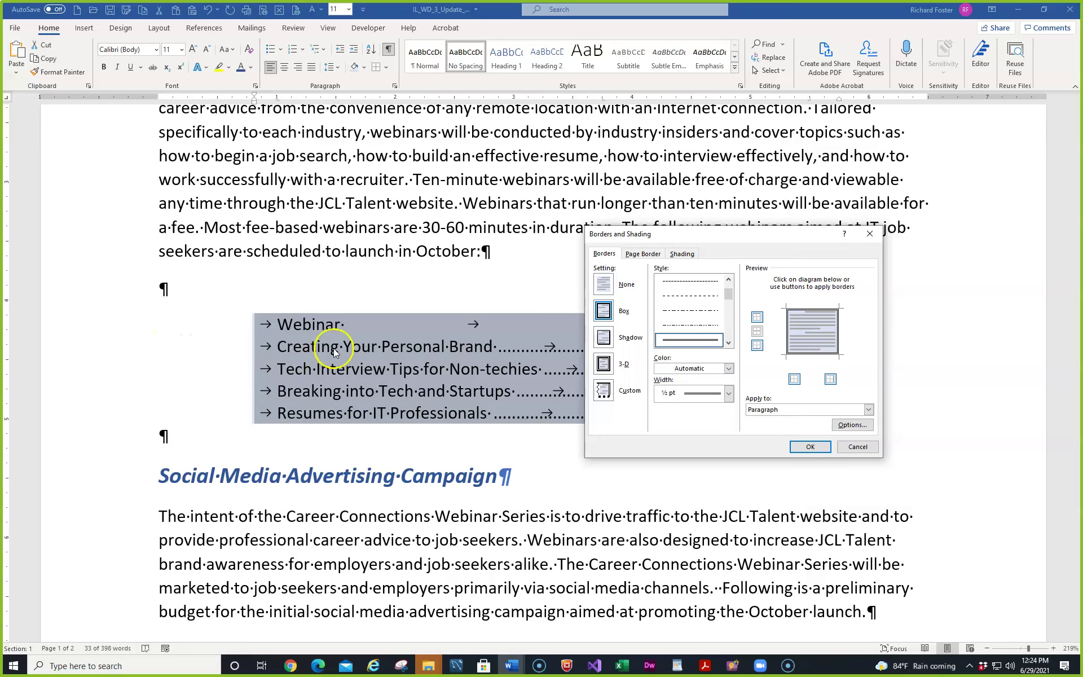
pyautogui.click(728, 368)
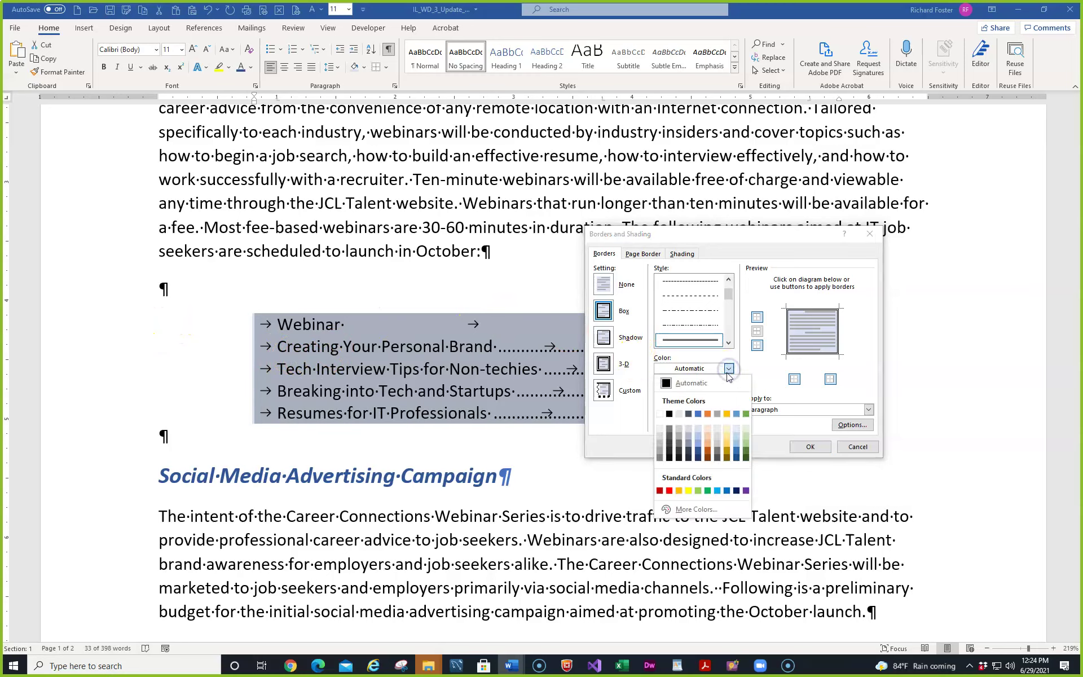
pyautogui.click(699, 451)
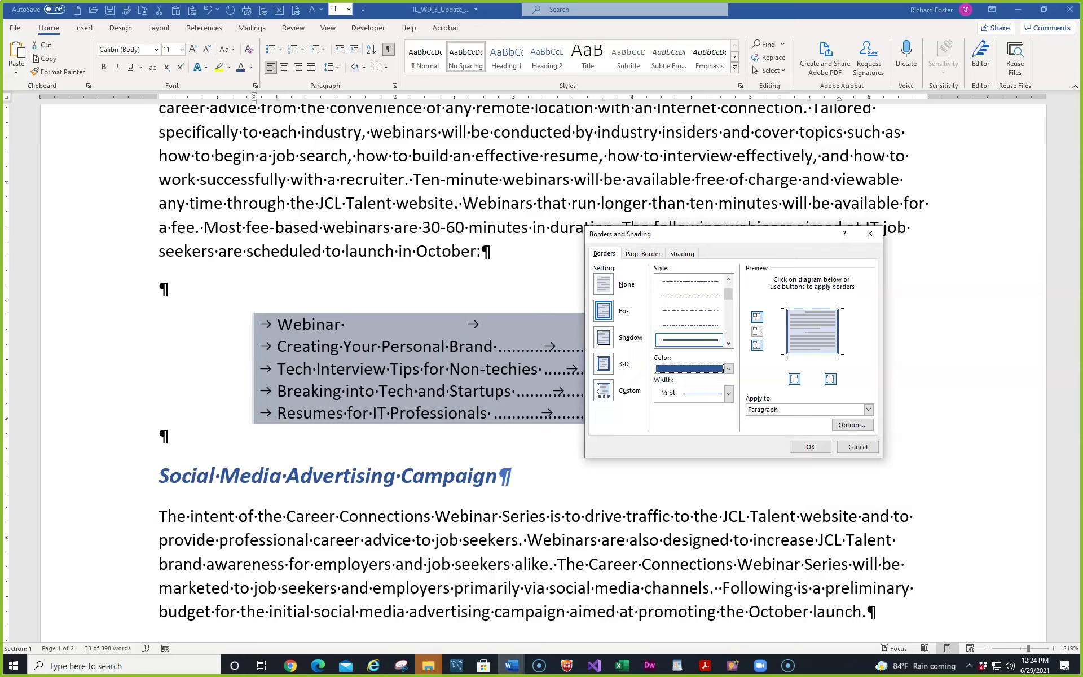
pyautogui.click(727, 394)
pyautogui.click(685, 438)
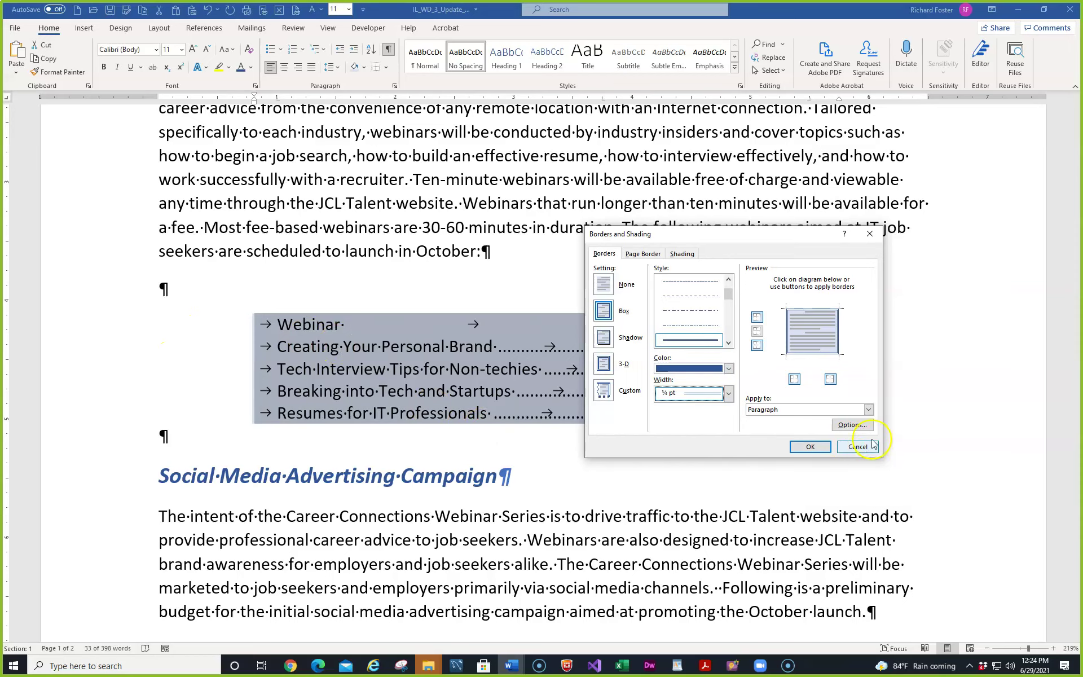
pyautogui.click(810, 446)
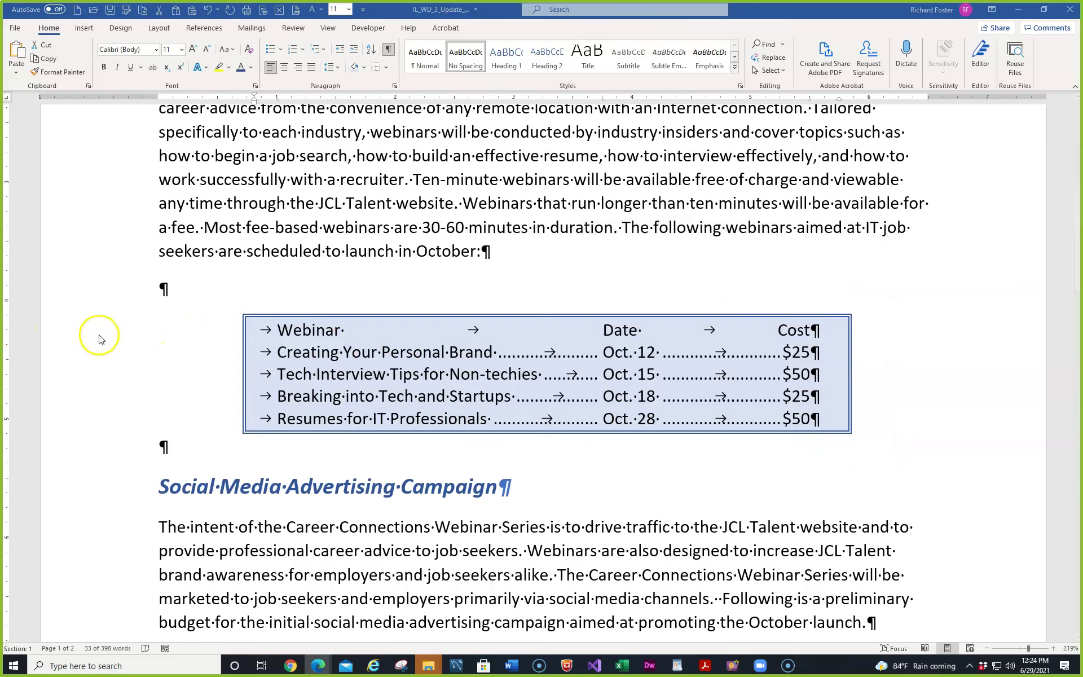
# - Make the Webinar, Date and Cost heading line bold and color it Blue, Accent 1, Darker 25%
pyautogui.click(80, 338)
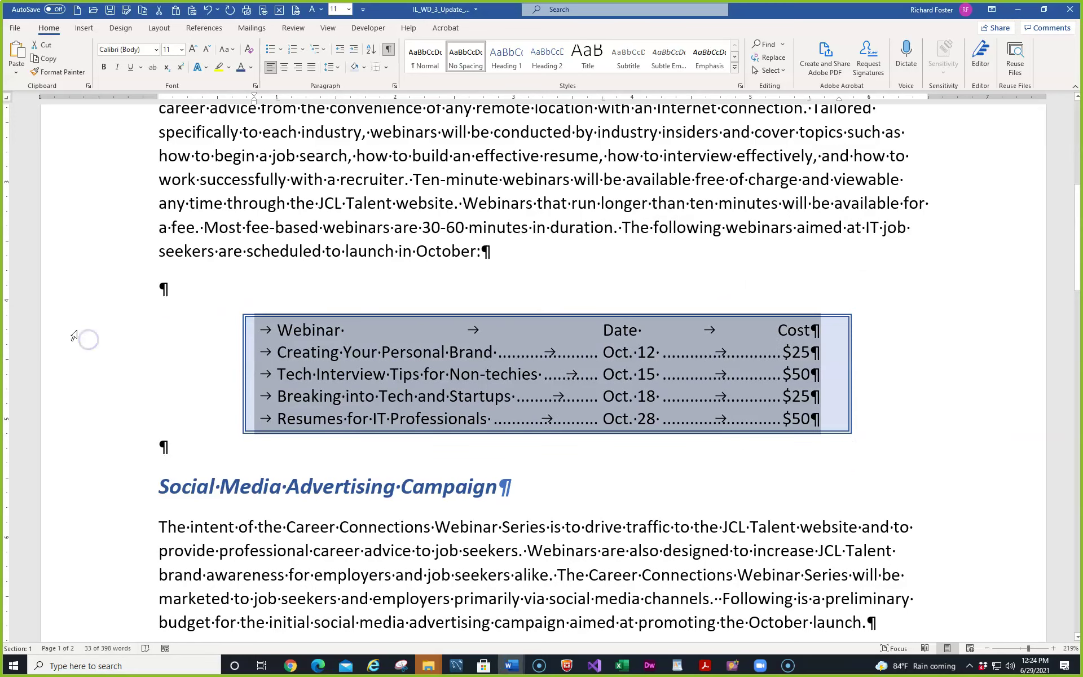
pyautogui.click(72, 333)
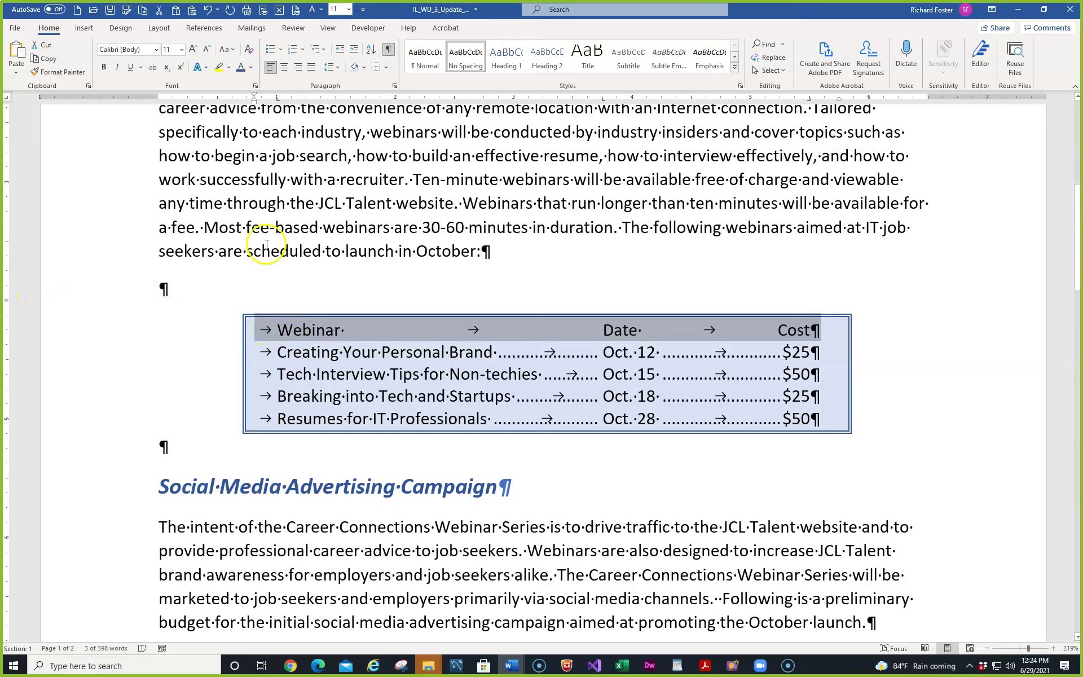
pyautogui.click(104, 67)
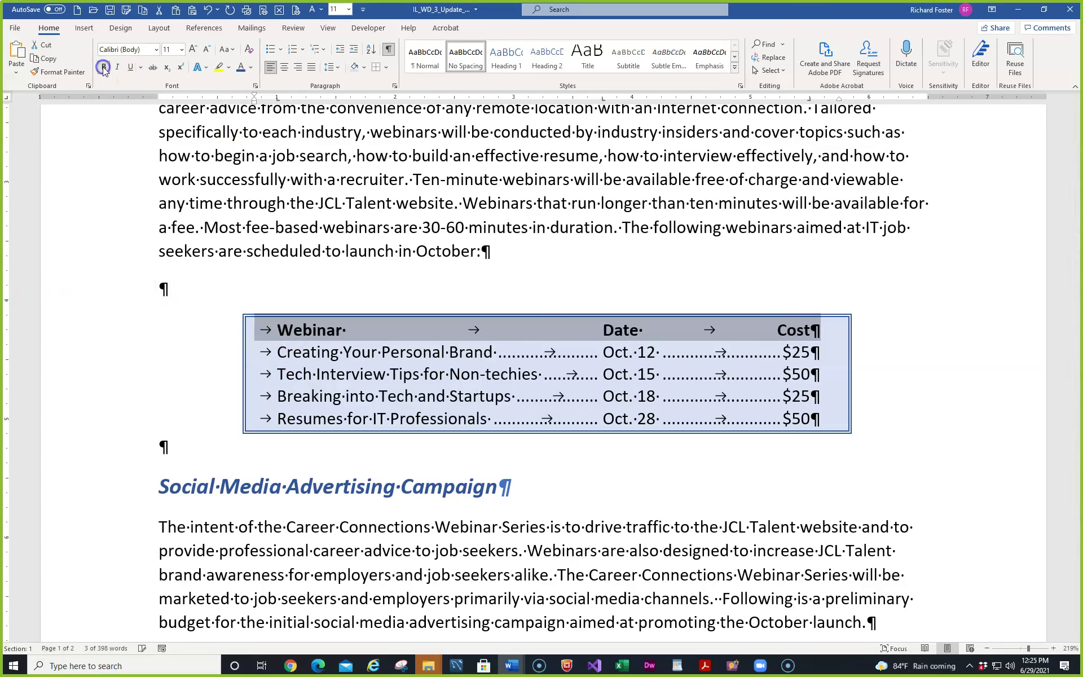
pyautogui.click(251, 68)
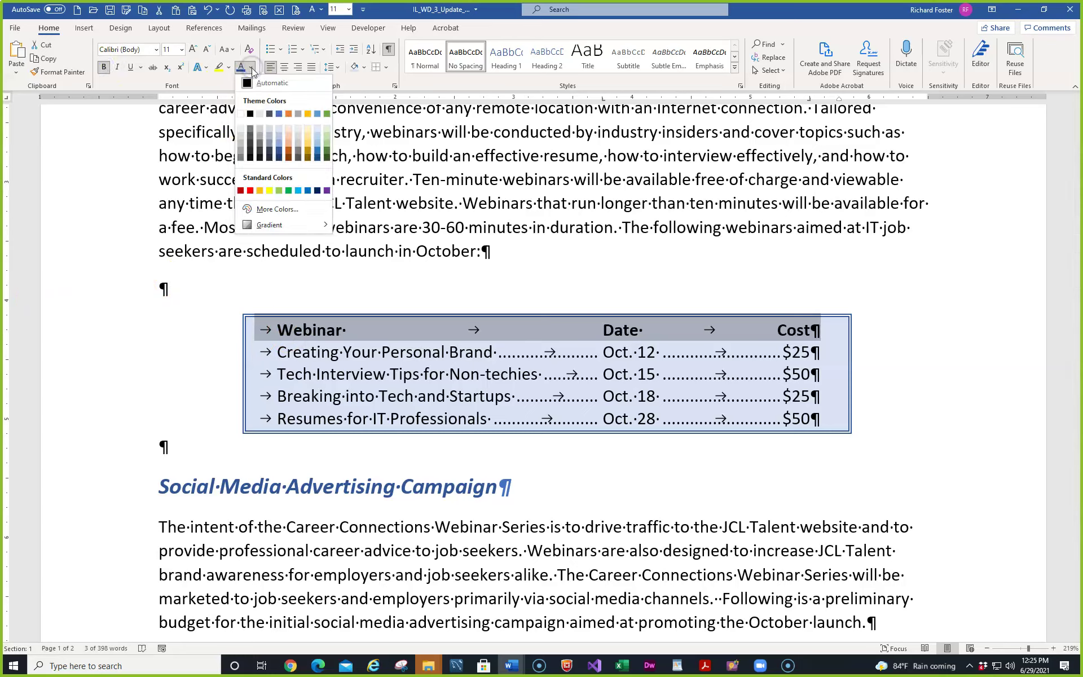
pyautogui.click(280, 116)
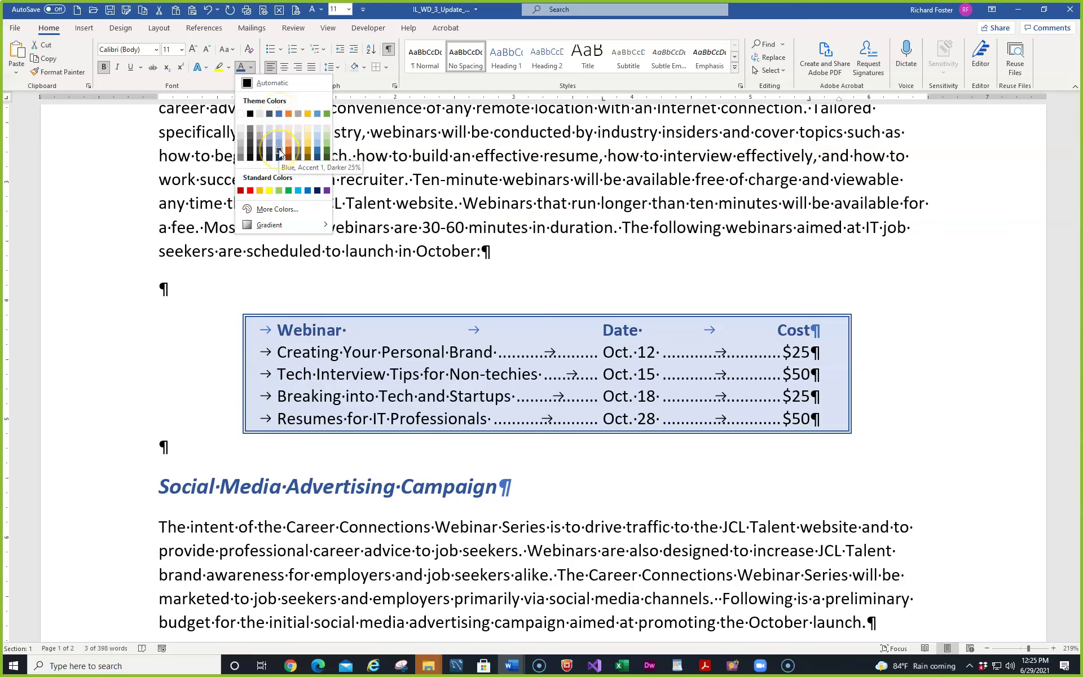
pyautogui.click(280, 152)
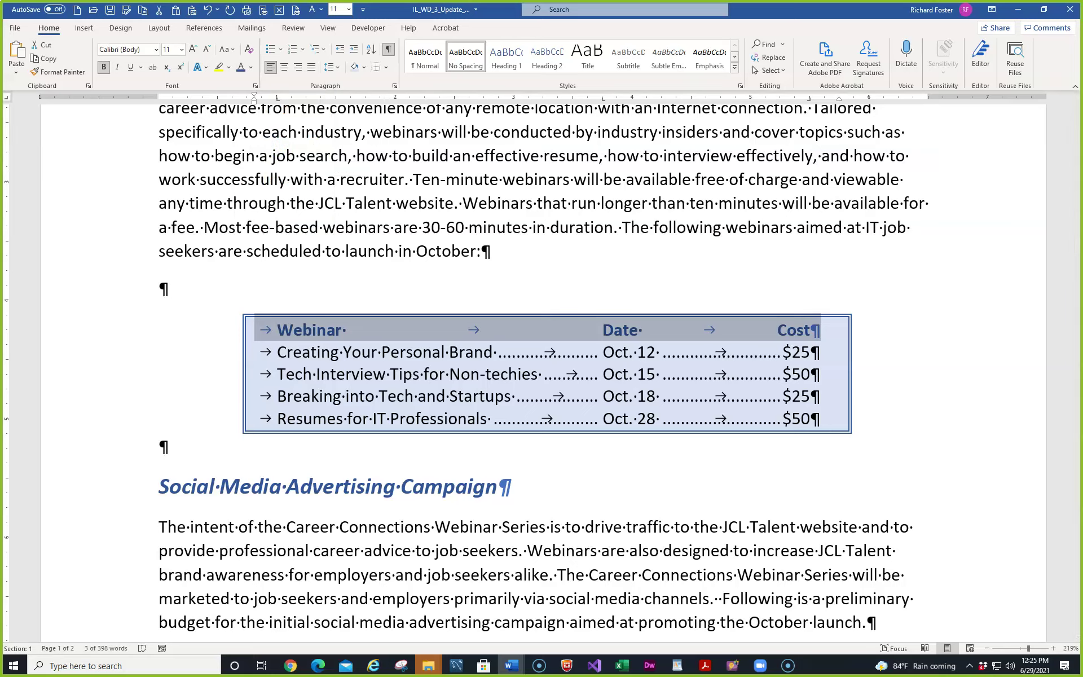
pyautogui.hotkey('alt', 'Tab')
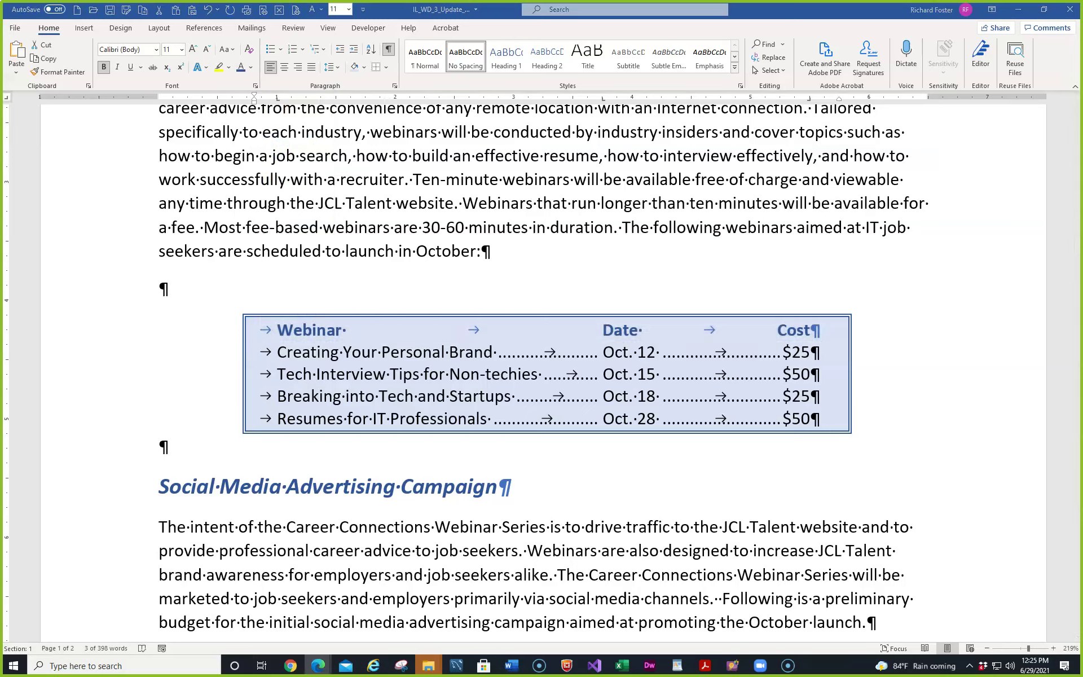
pyautogui.click(20, 651)
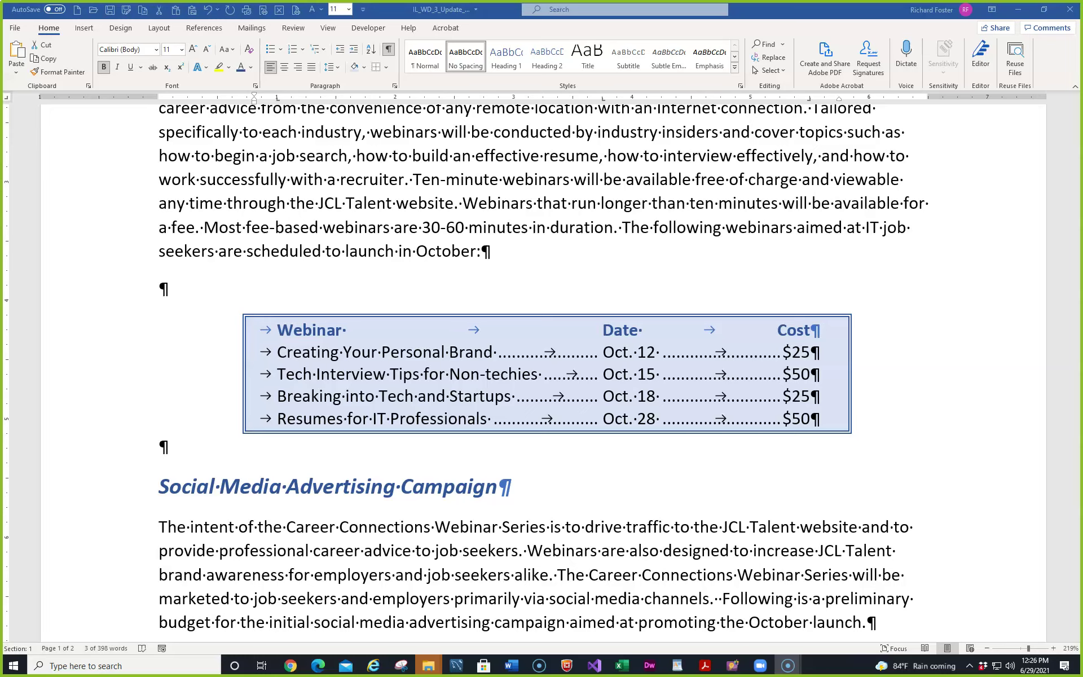
# - Insert a table with 2 columns and 4 rows at the blank paragraph above the Upcoming Conferences heading
pyautogui.scroll(-7, 229, 290)
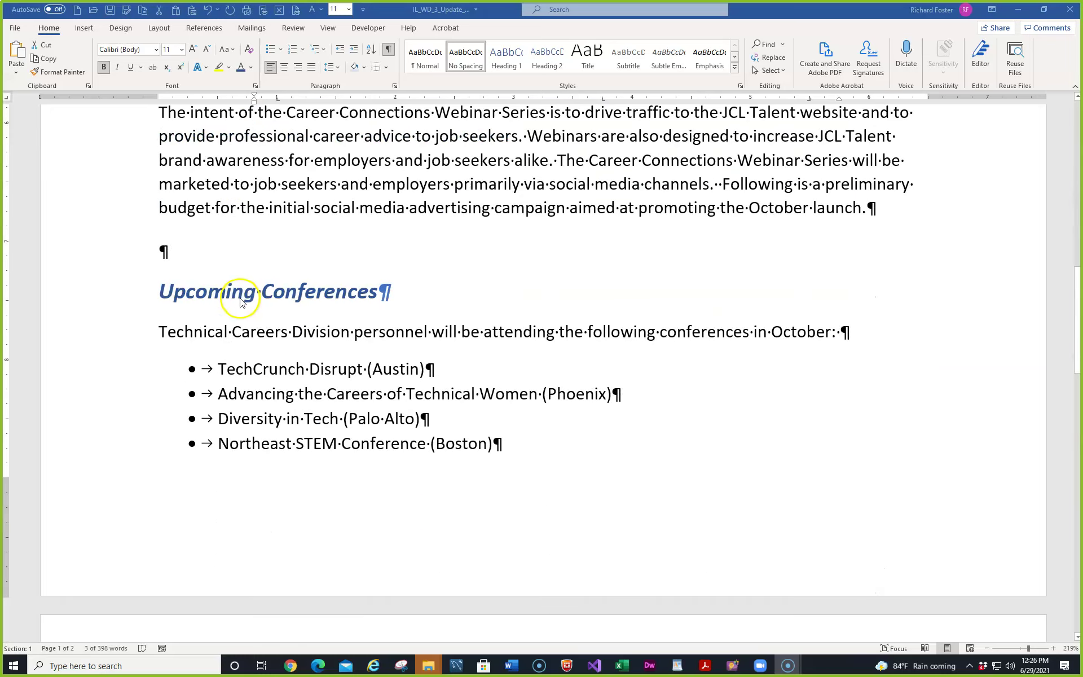
pyautogui.click(170, 252)
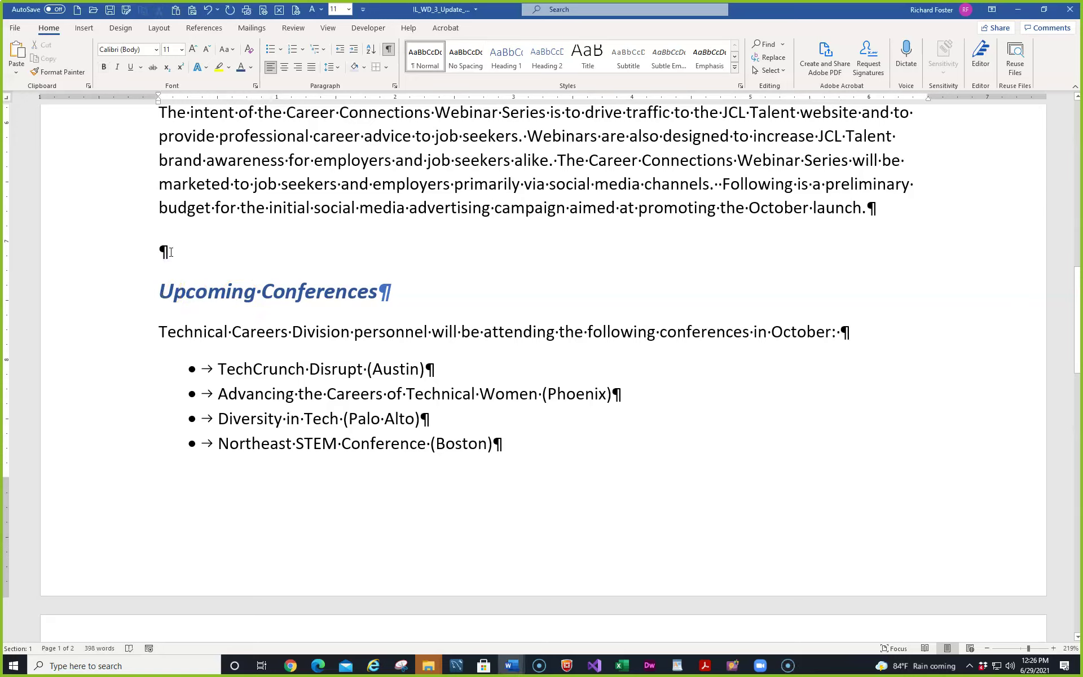
pyautogui.click(90, 31)
pyautogui.click(92, 54)
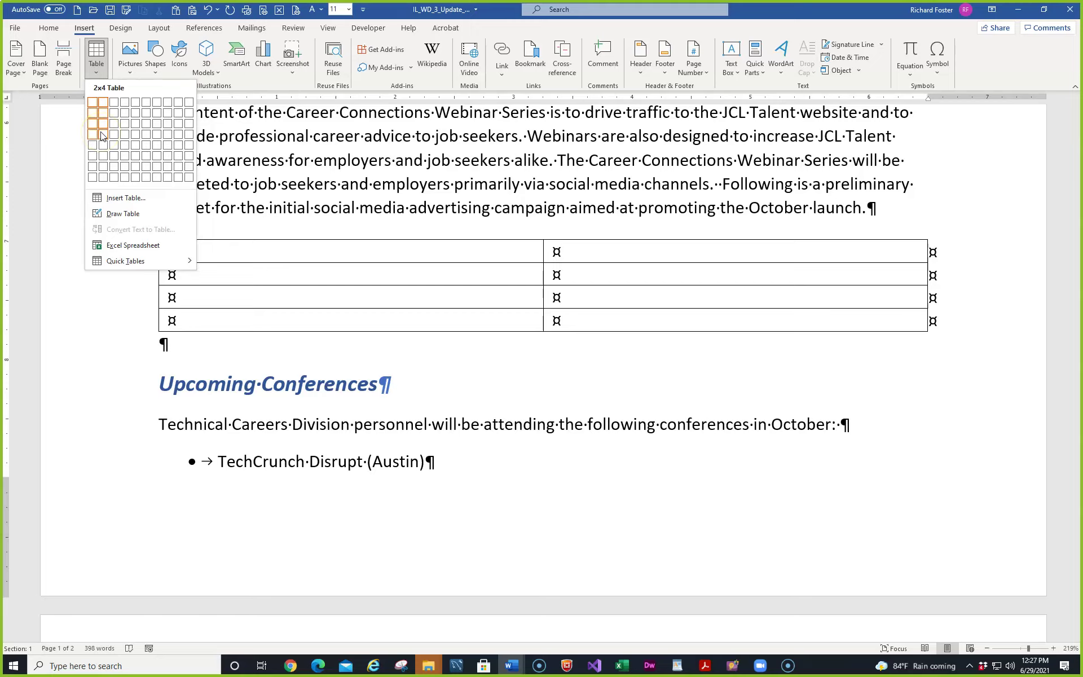
pyautogui.click(119, 198)
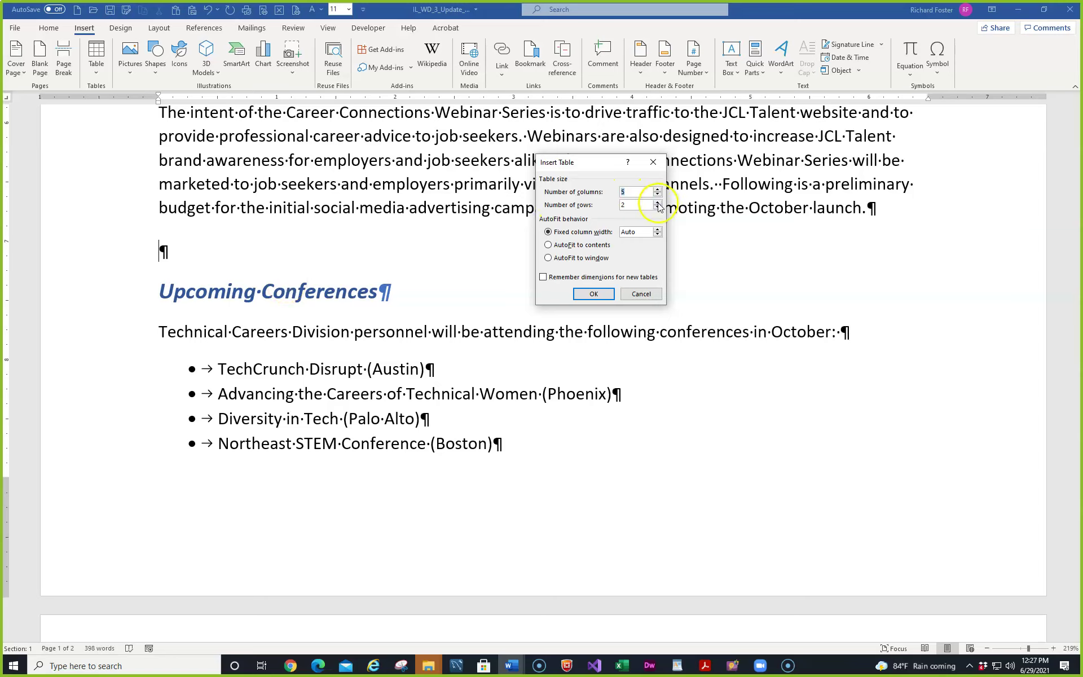
pyautogui.click(658, 203)
pyautogui.click(657, 203)
pyautogui.click(657, 195)
pyautogui.click(657, 195)
pyautogui.click(658, 195)
pyautogui.click(593, 293)
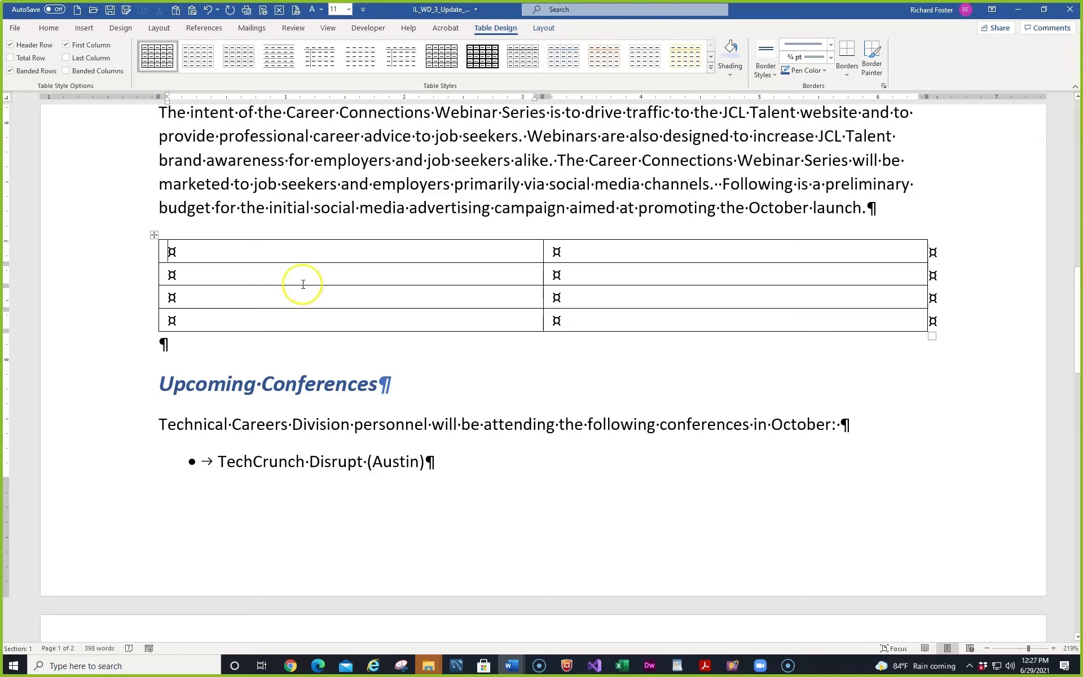
# - Fill the header row with Platform and Marketing Goal, and the second row with Facebook and Follower count
pyautogui.click(254, 255)
pyautogui.write('Platform')
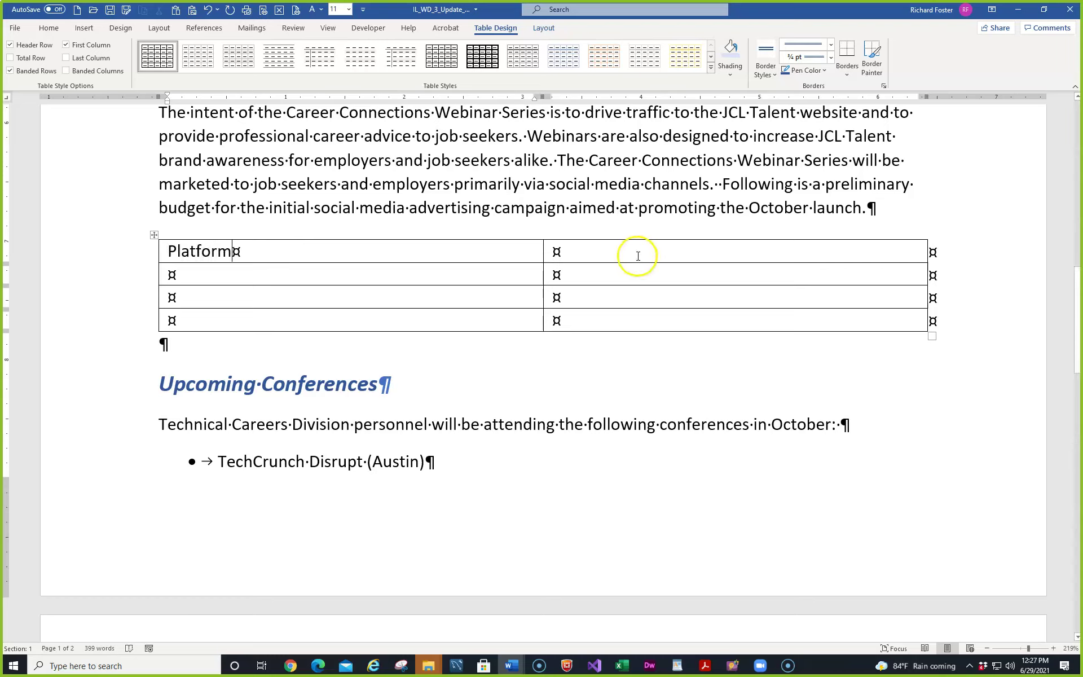
pyautogui.press('Tab')
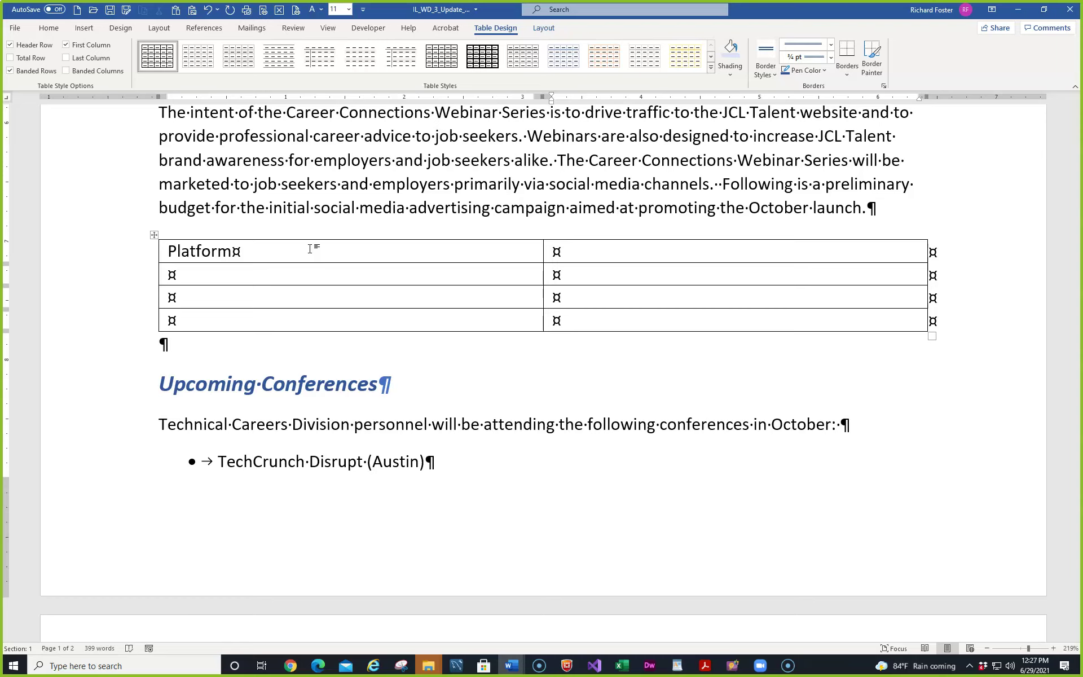
pyautogui.write('Marketing Goal')
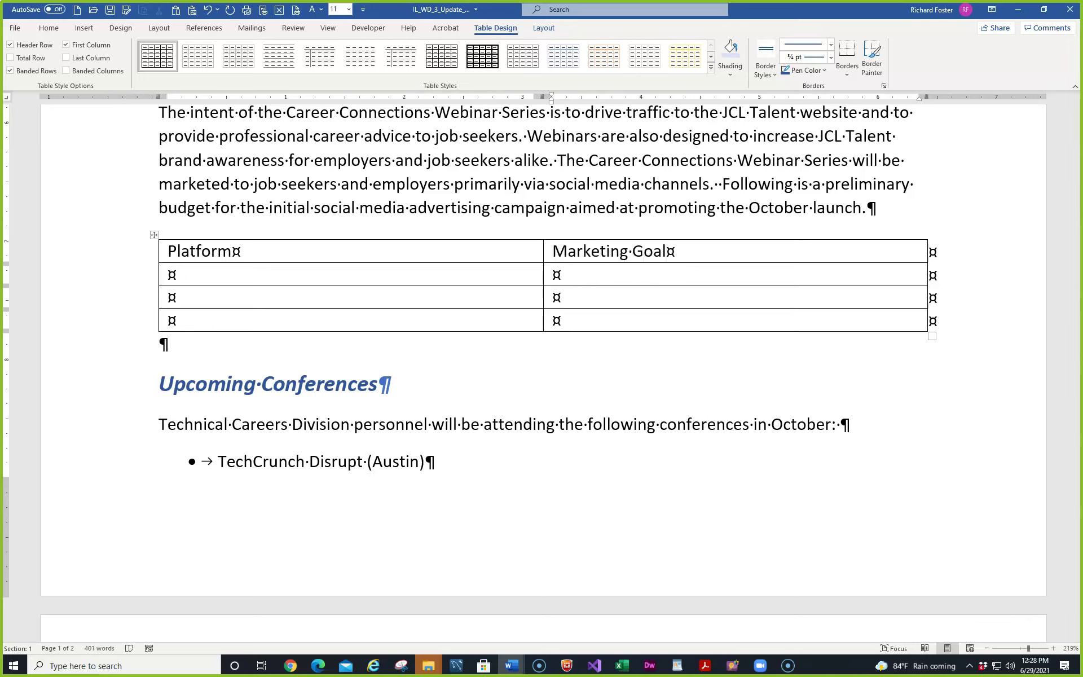
pyautogui.press('Tab')
pyautogui.write('Facebook')
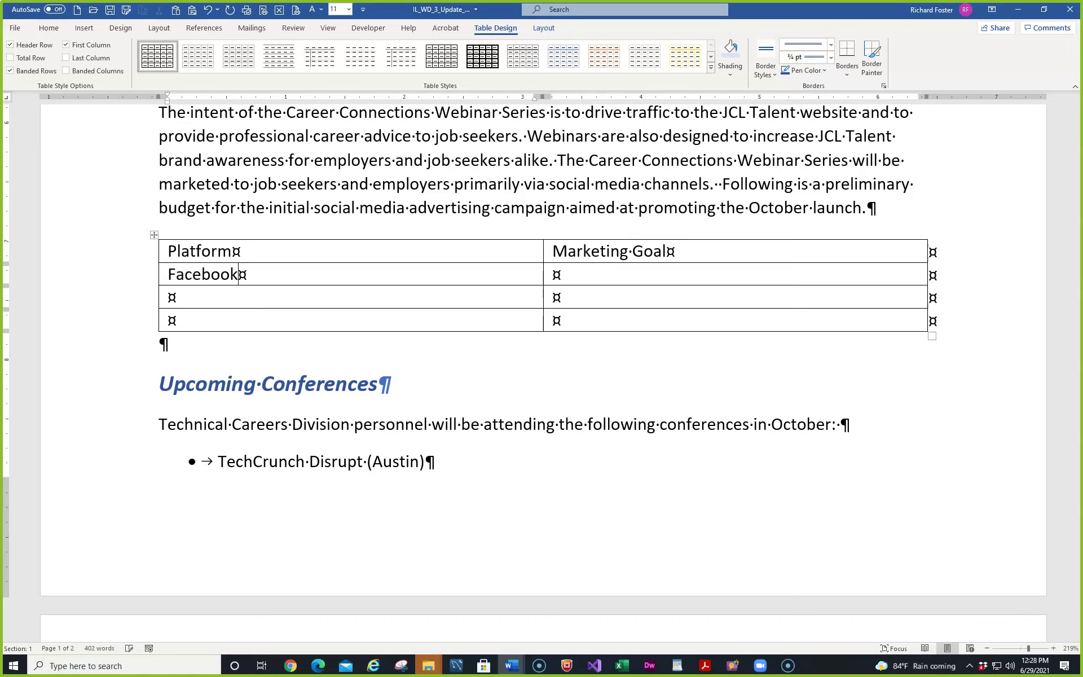
pyautogui.press('Tab')
pyautogui.write('Follower count')
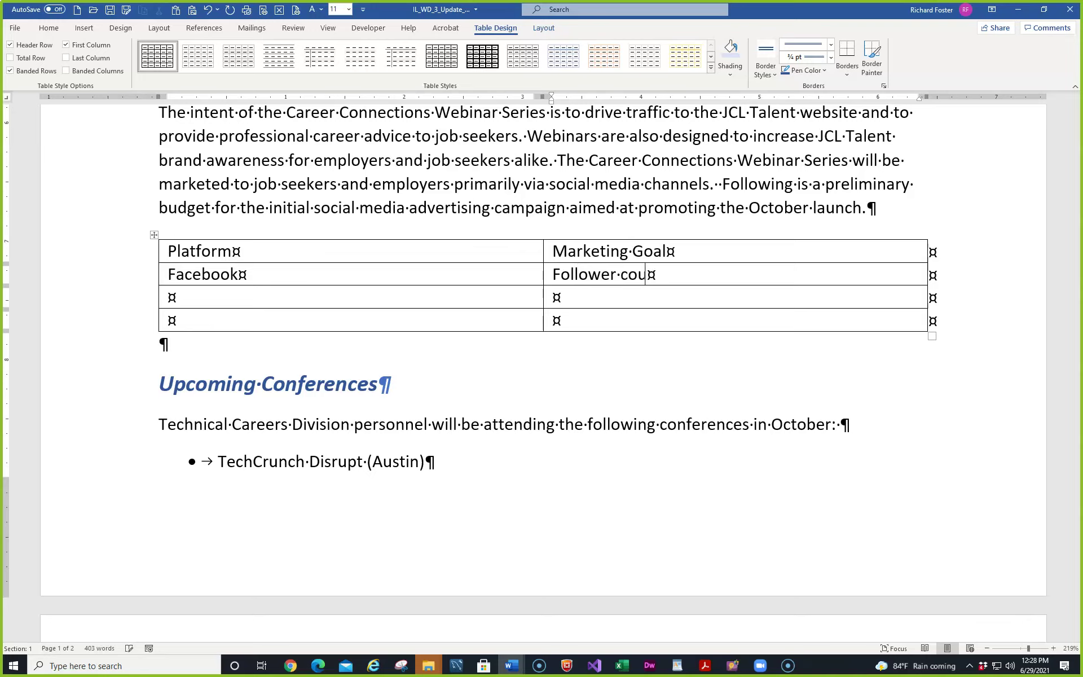
# - Fill the third table row with Instagram and Brand awareness
pyautogui.press('Tab')
pyautogui.click(188, 312)
pyautogui.write('Instr')
pyautogui.press('BackSpace')
pyautogui.press('BackSpace')
pyautogui.write('tagram')
pyautogui.press('Tab')
pyautogui.write('Brand awareness')
# - Fill the fourth table row with LinkedIn and Website traffic/Conversions
pyautogui.press('Tab')
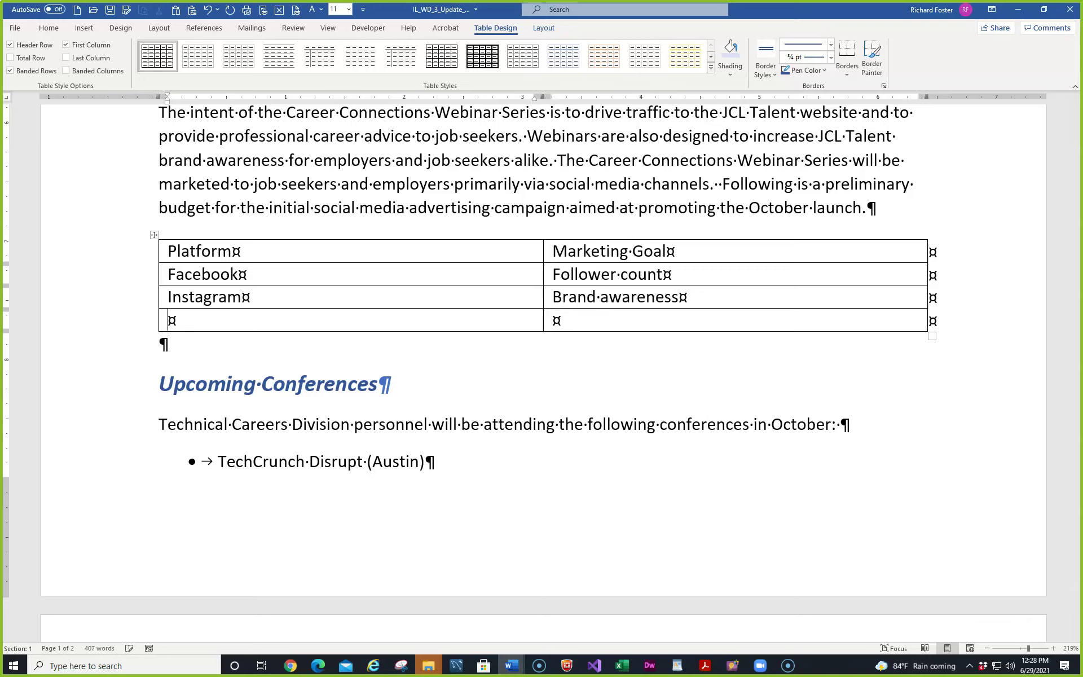
pyautogui.write('Linkedi')
pyautogui.press('BackSpace')
pyautogui.write('In')
pyautogui.press('Tab')
pyautogui.write('Website traffice')
pyautogui.press('BackSpace')
pyautogui.write('/Conver')
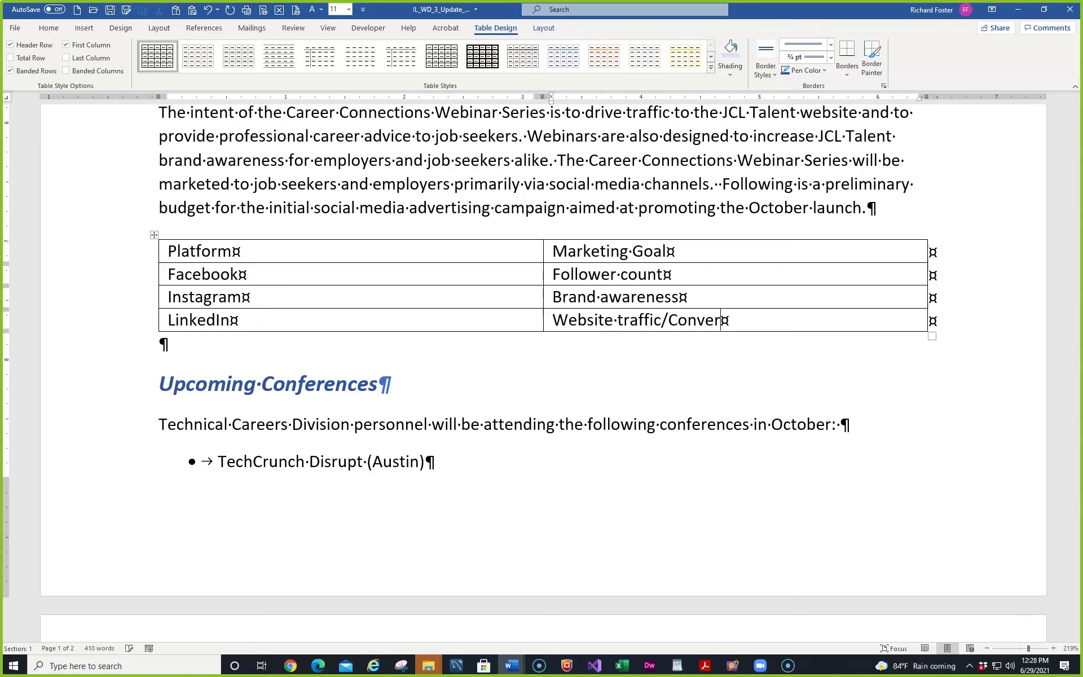
pyautogui.write('sions')
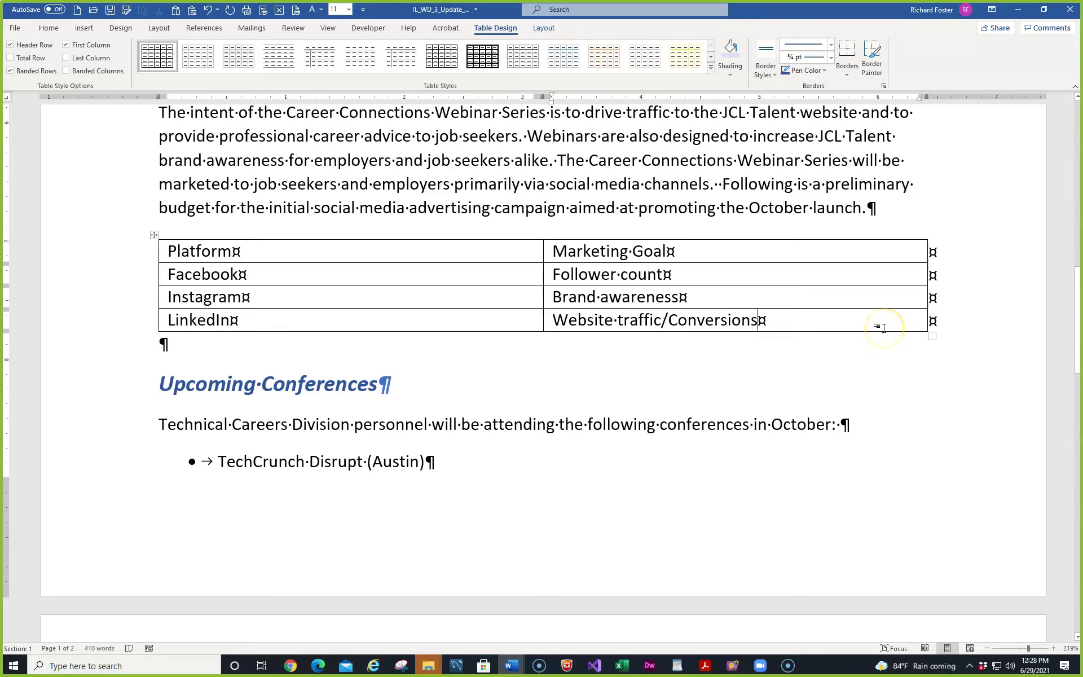
# - Add a row at the end of the table containing WhatsApp and Website traffic
pyautogui.press('Tab')
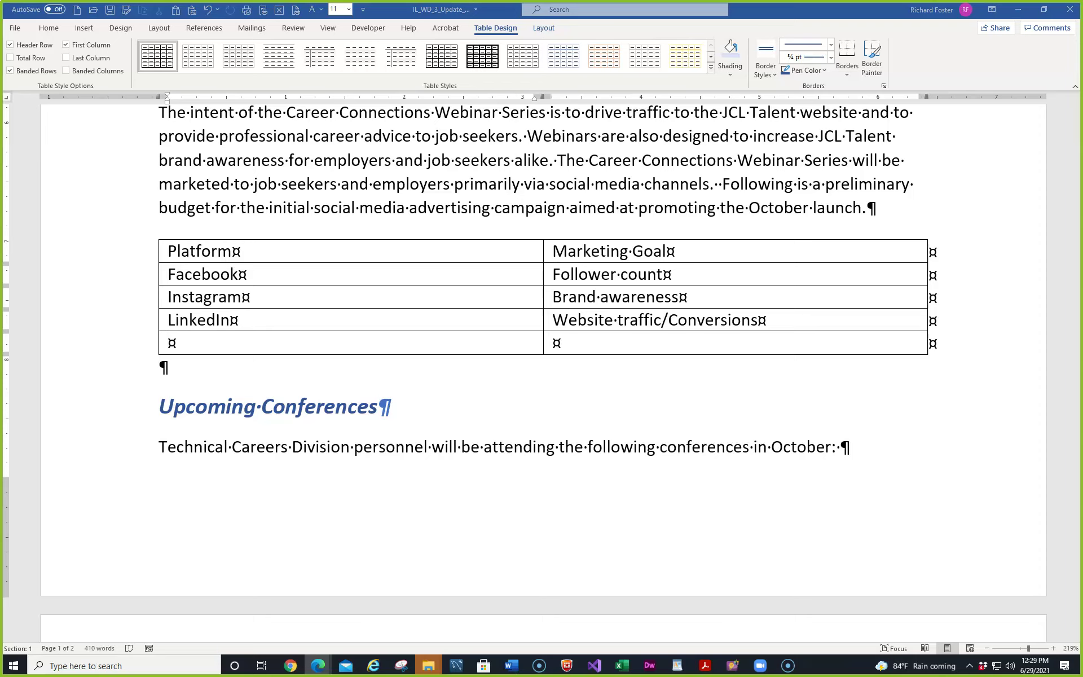
pyautogui.click(205, 338)
pyautogui.write('Whatsa')
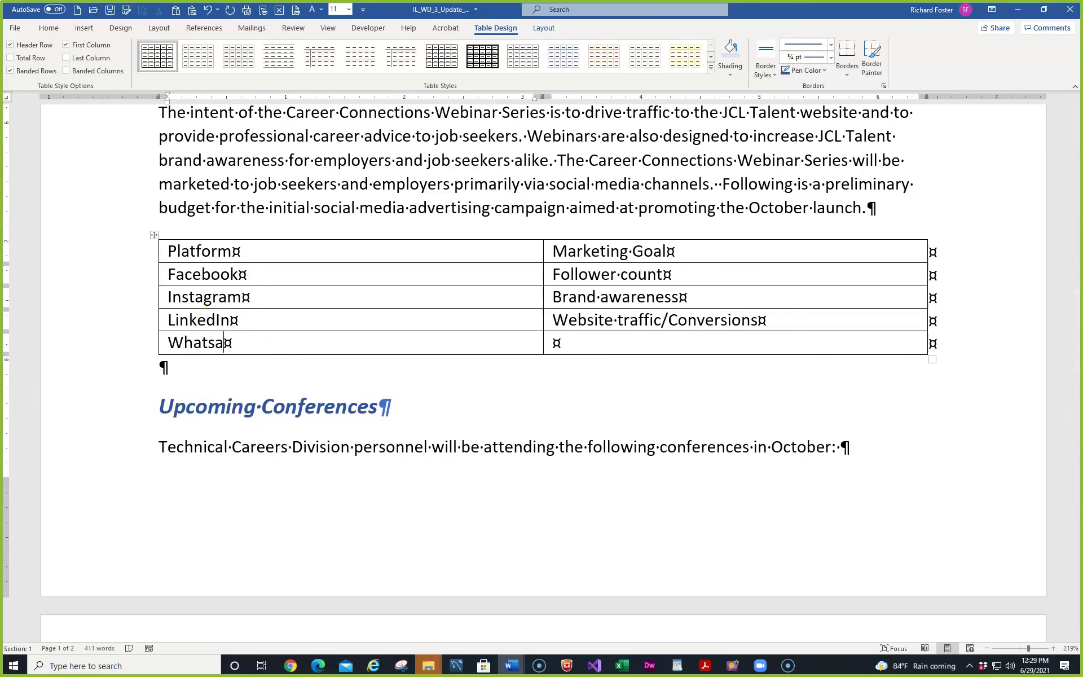
pyautogui.press('BackSpace')
pyautogui.write('App')
pyautogui.press('Tab')
pyautogui.write('Website traffic')
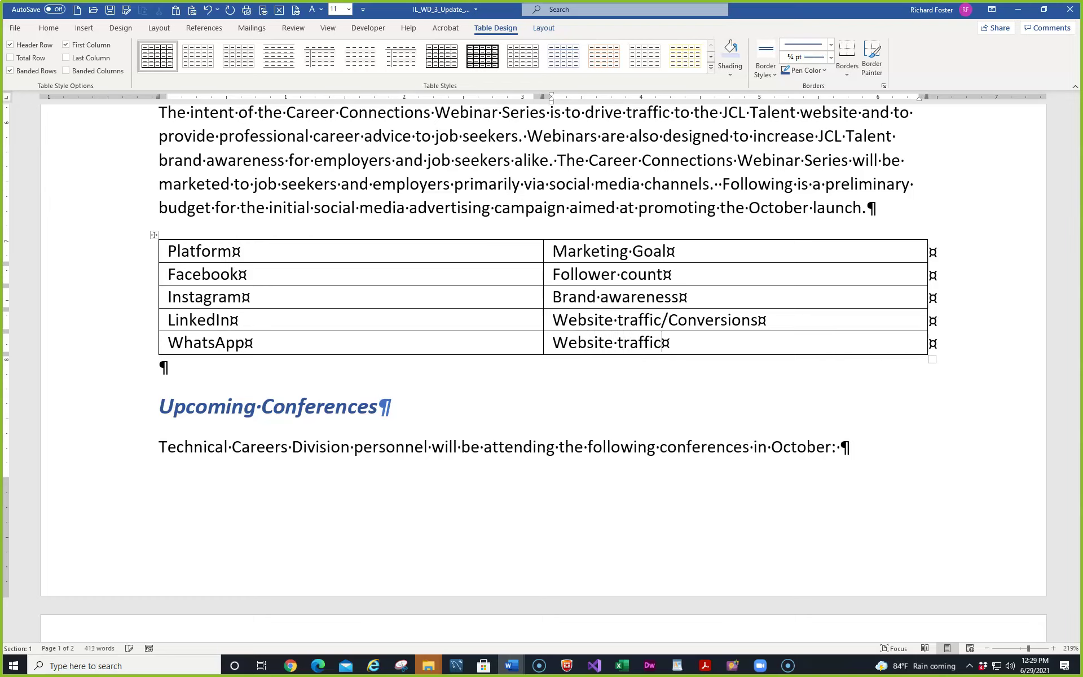
pyautogui.write('e')
pyautogui.press('BackSpace')
# - Add another row at the end of the table containing Twitter and Promoted tweets
pyautogui.press('Tab')
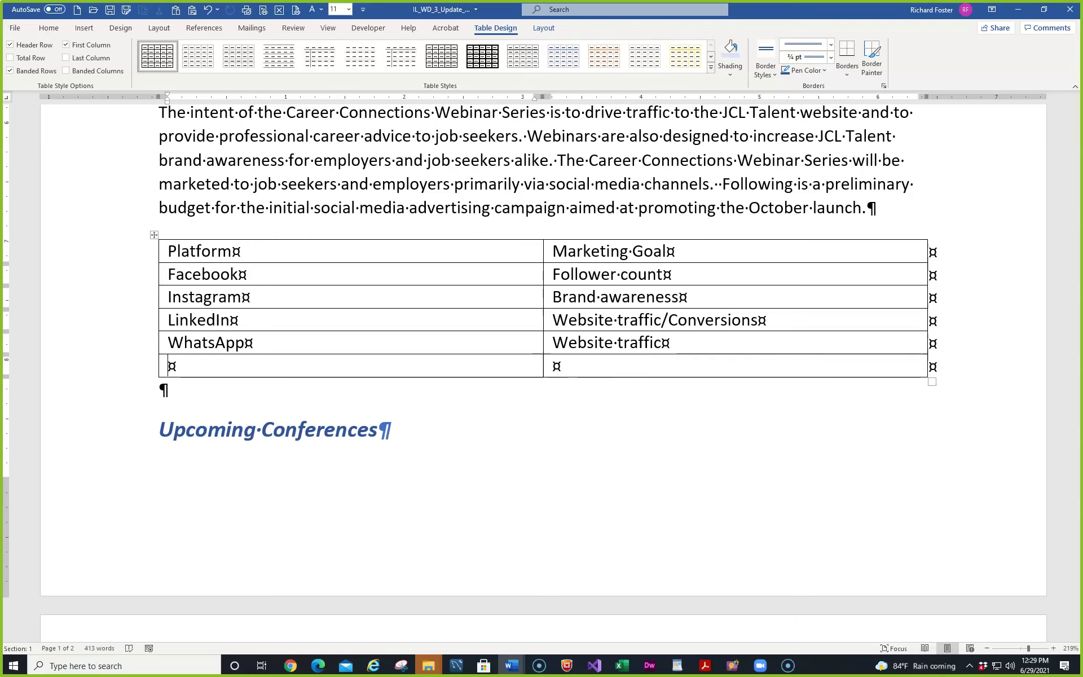
pyautogui.write('Twitter')
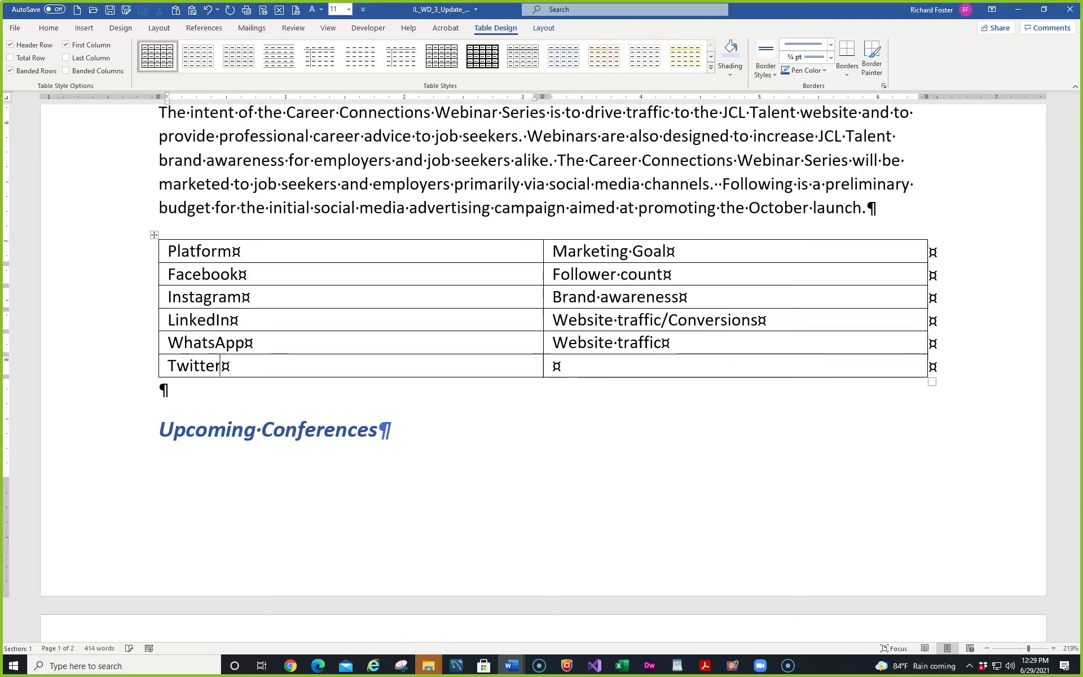
pyautogui.press('Tab')
pyautogui.write('Promoted tweets')
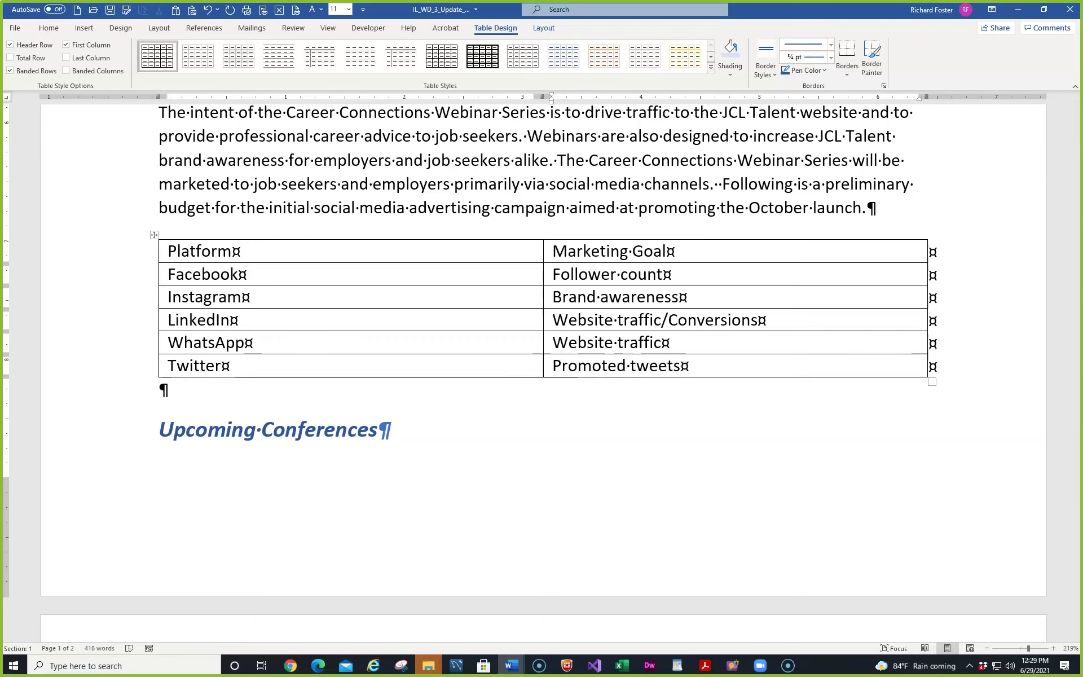
pyautogui.press('Return')
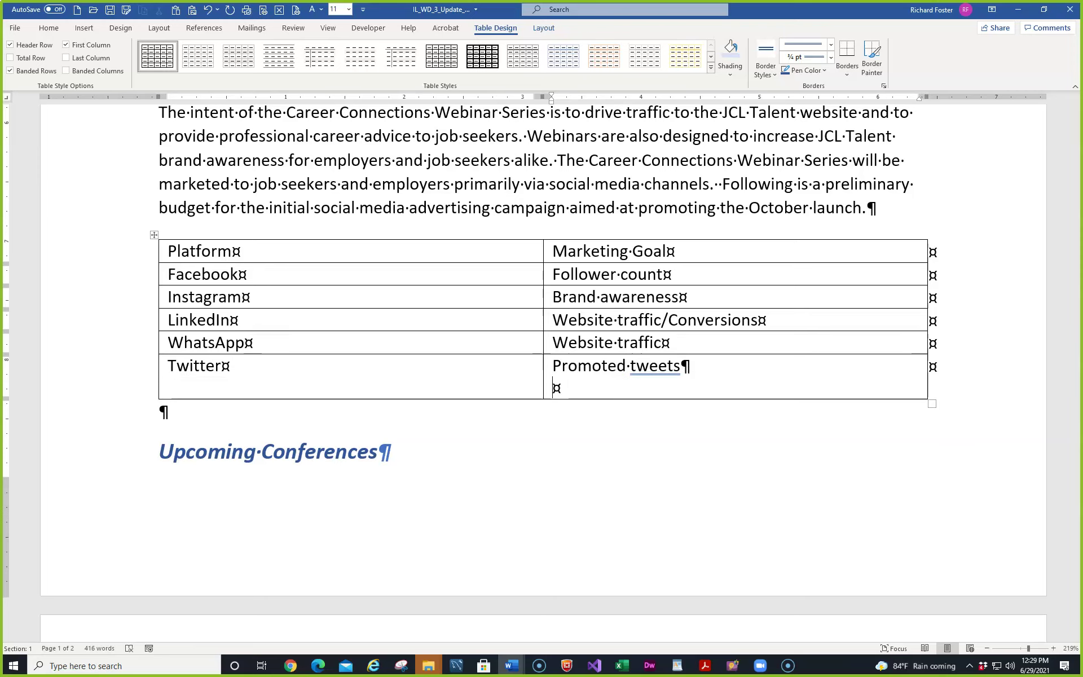
pyautogui.press('BackSpace')
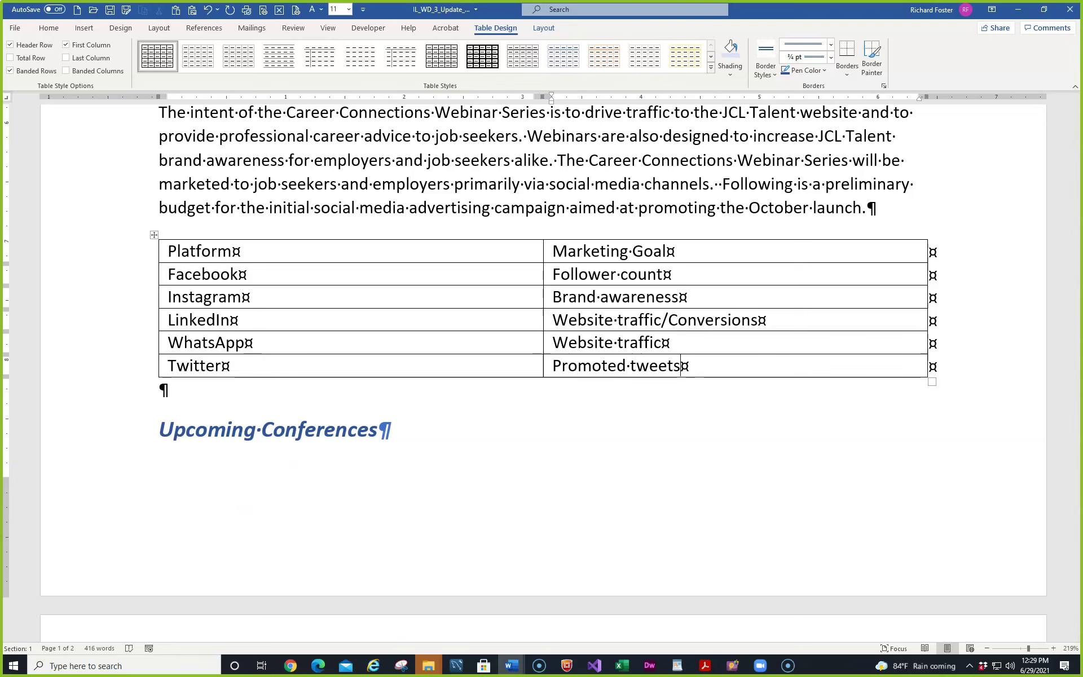
# - Switch to the MindTap page in Edge and examine the enlarged Figure 3-11 showing the completed table
pyautogui.hotkey('alt', 'Tab')
pyautogui.moveTo(3, 123); pyautogui.dragTo(407, 116)
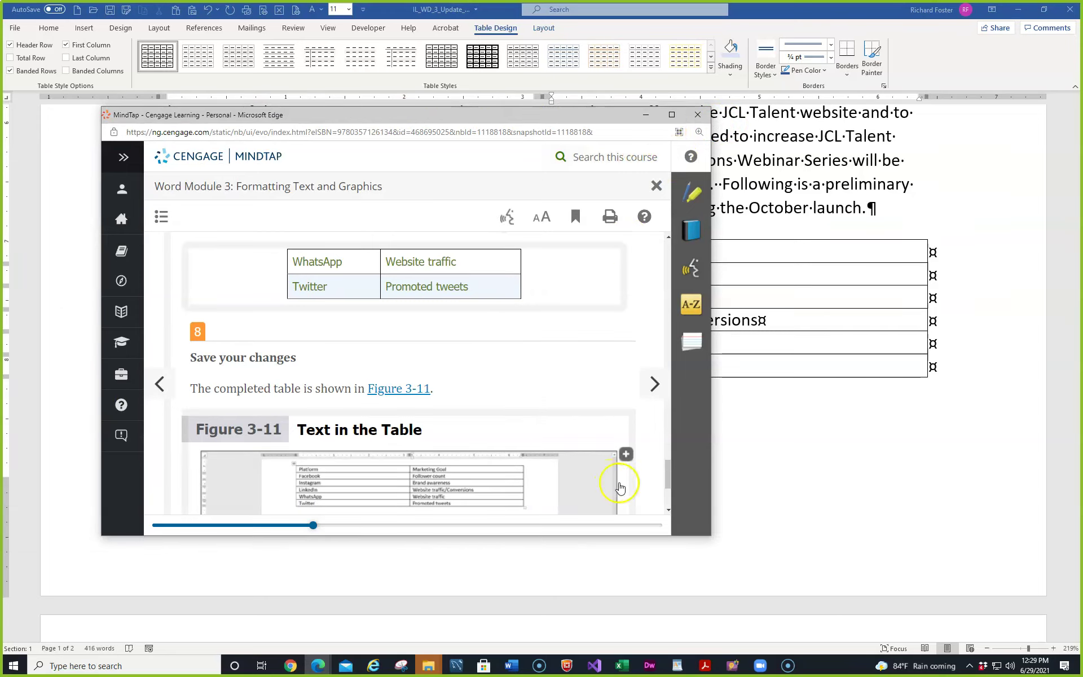
pyautogui.click(625, 454)
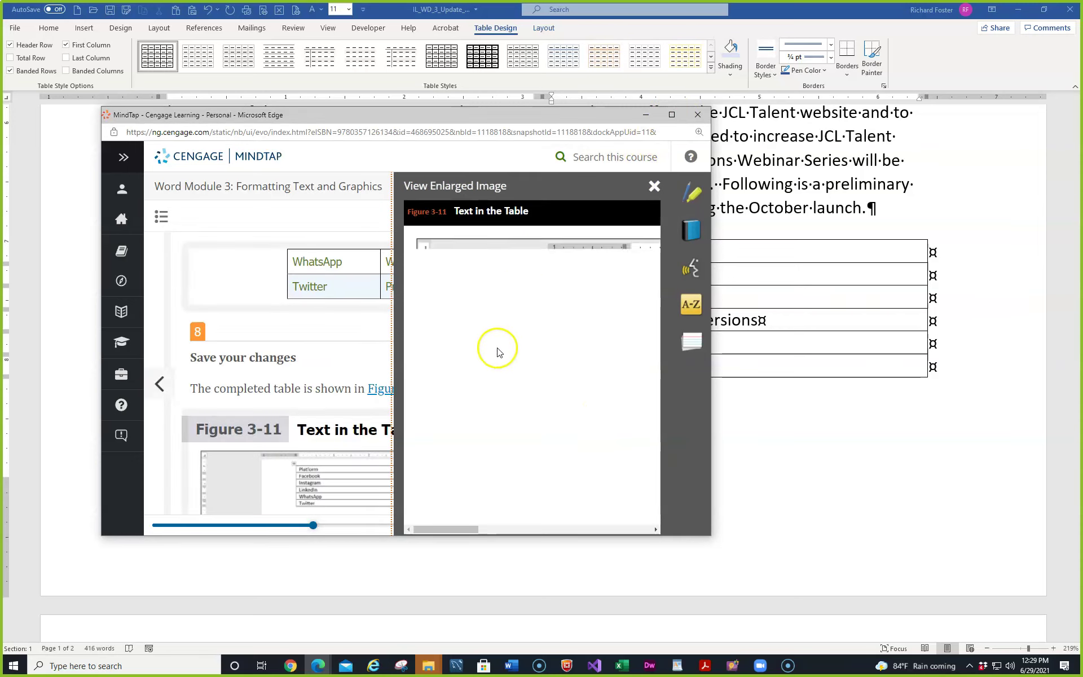
pyautogui.moveTo(470, 534); pyautogui.dragTo(511, 531)
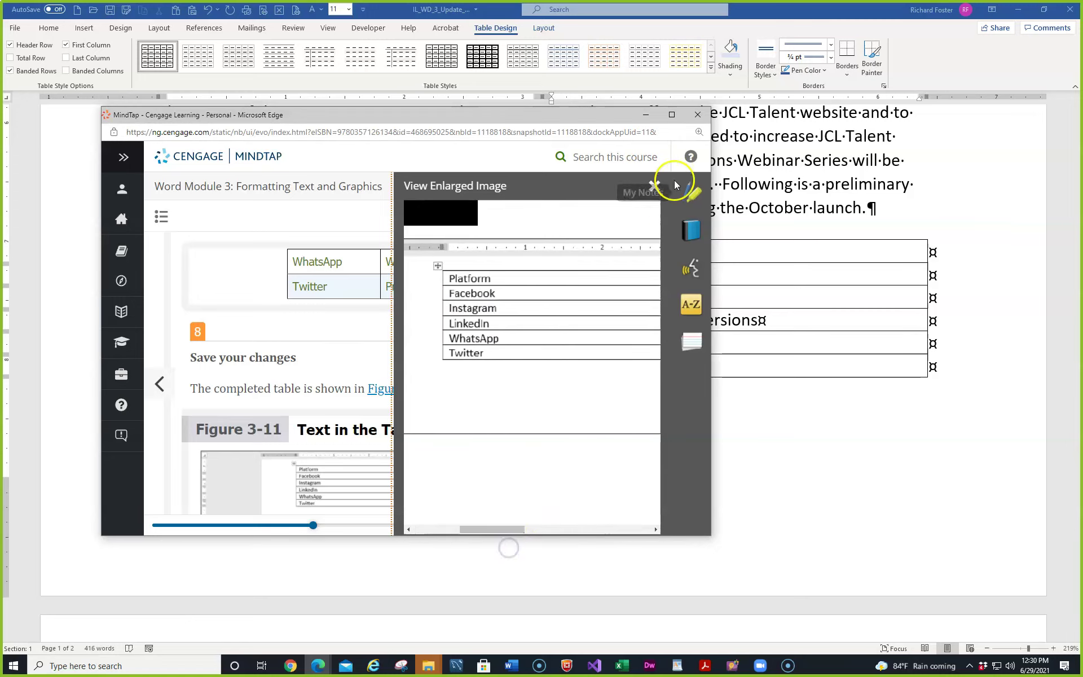
pyautogui.click(654, 186)
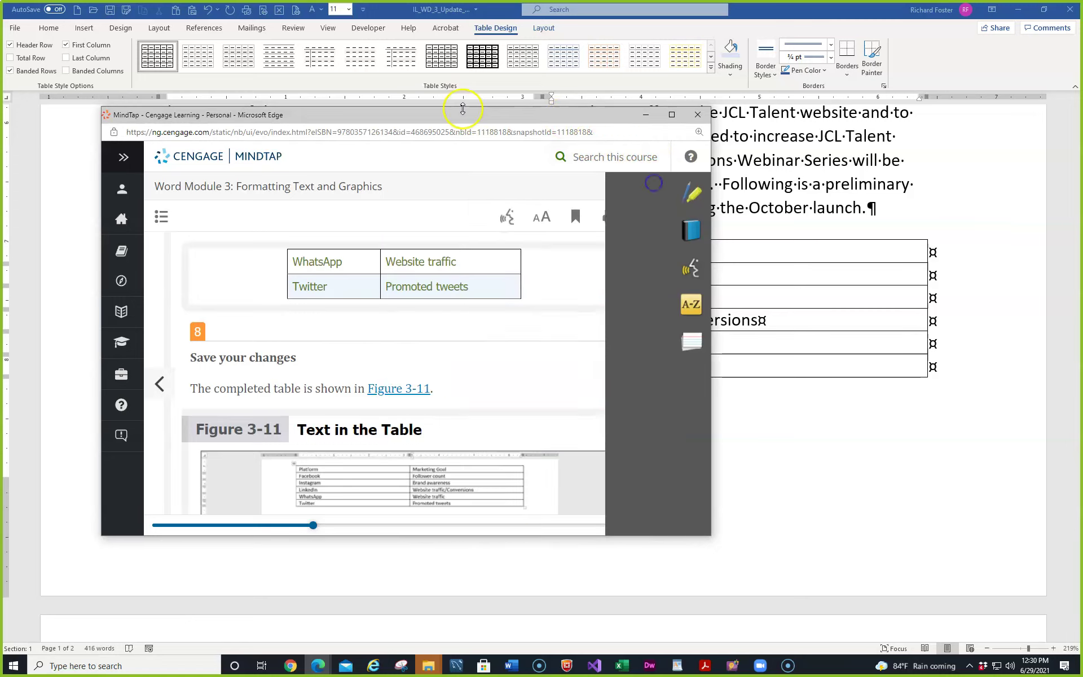
pyautogui.moveTo(462, 115); pyautogui.dragTo(0, 239)
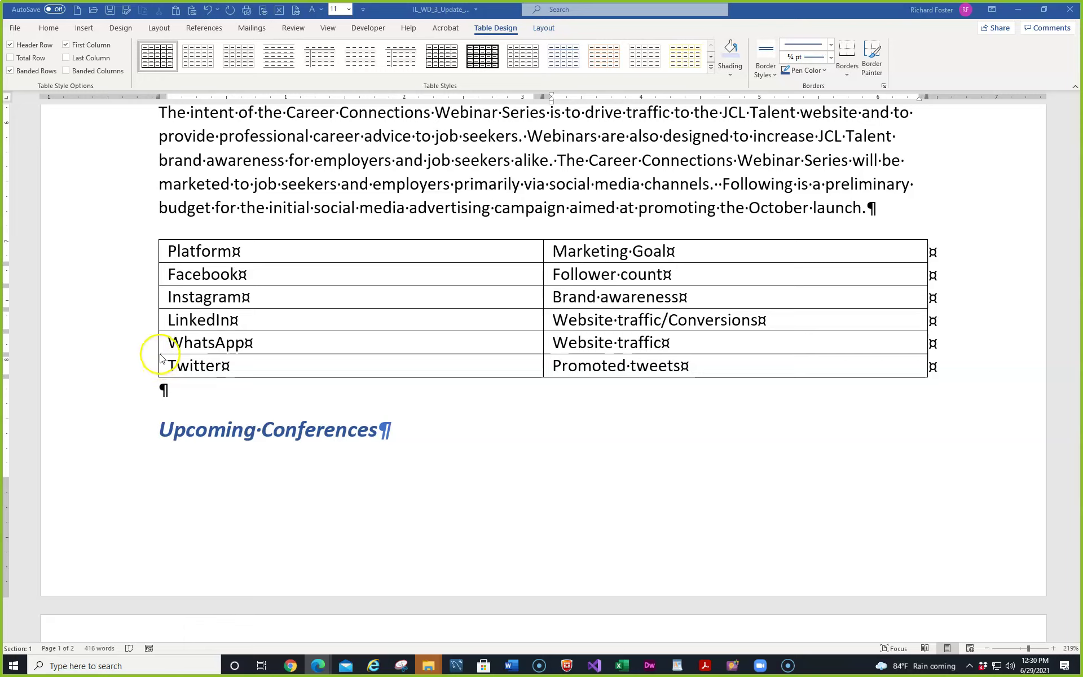
# - In the Word table, insert a row between WhatsApp and Twitter and fill it with Snapchat and Brand awareness
pyautogui.moveTo(155, 358)
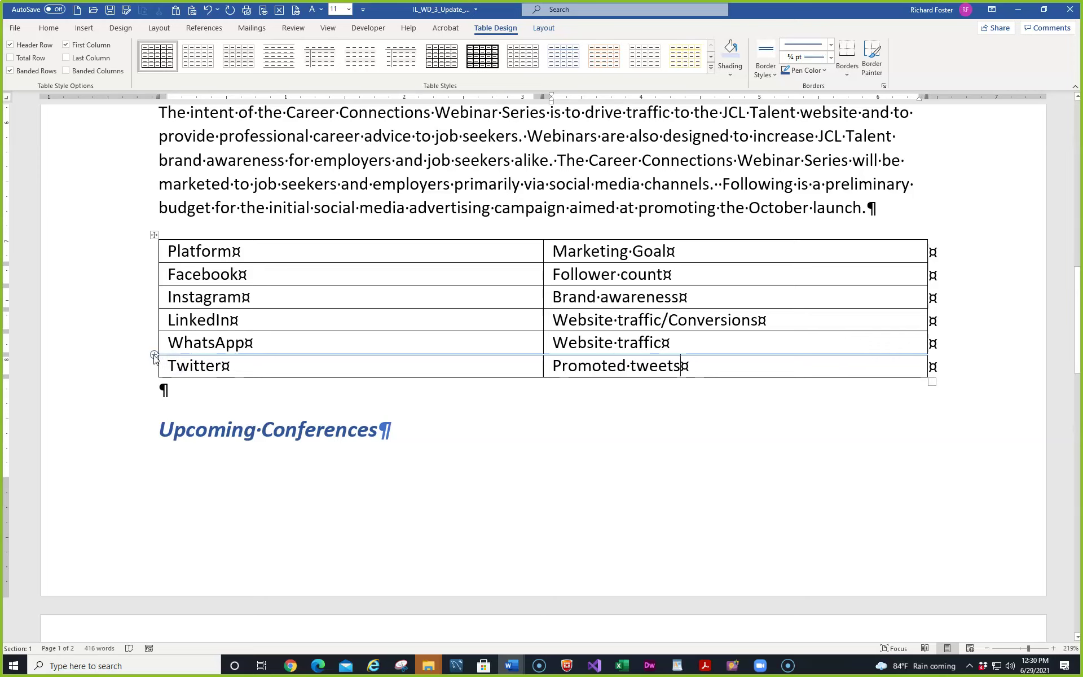
pyautogui.click(154, 356)
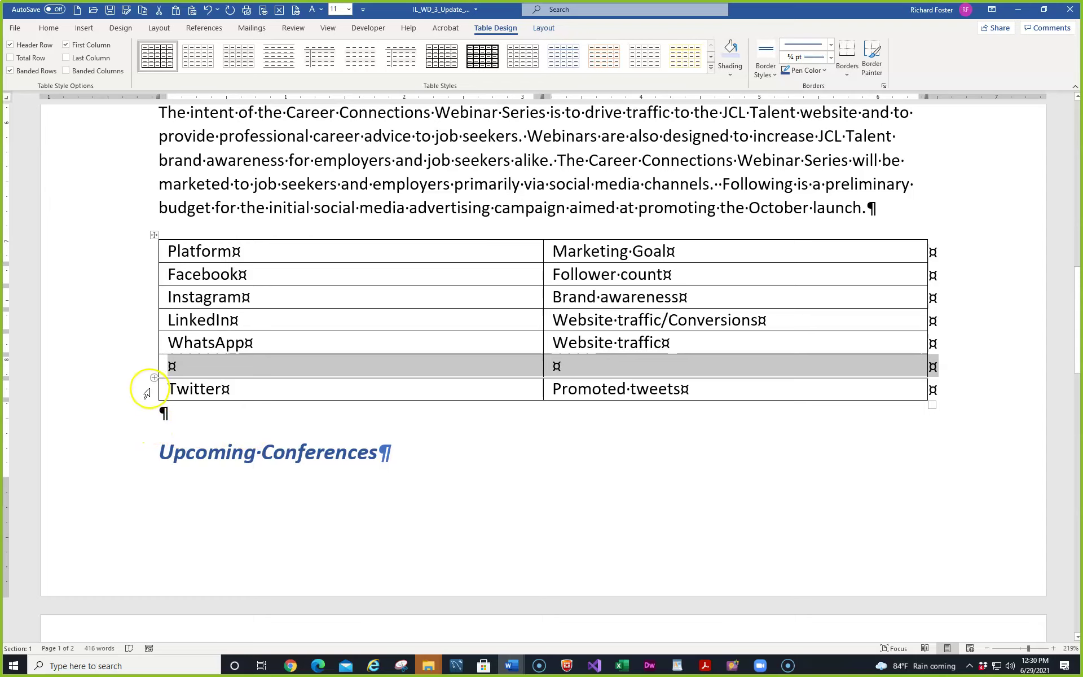
pyautogui.moveTo(154, 355)
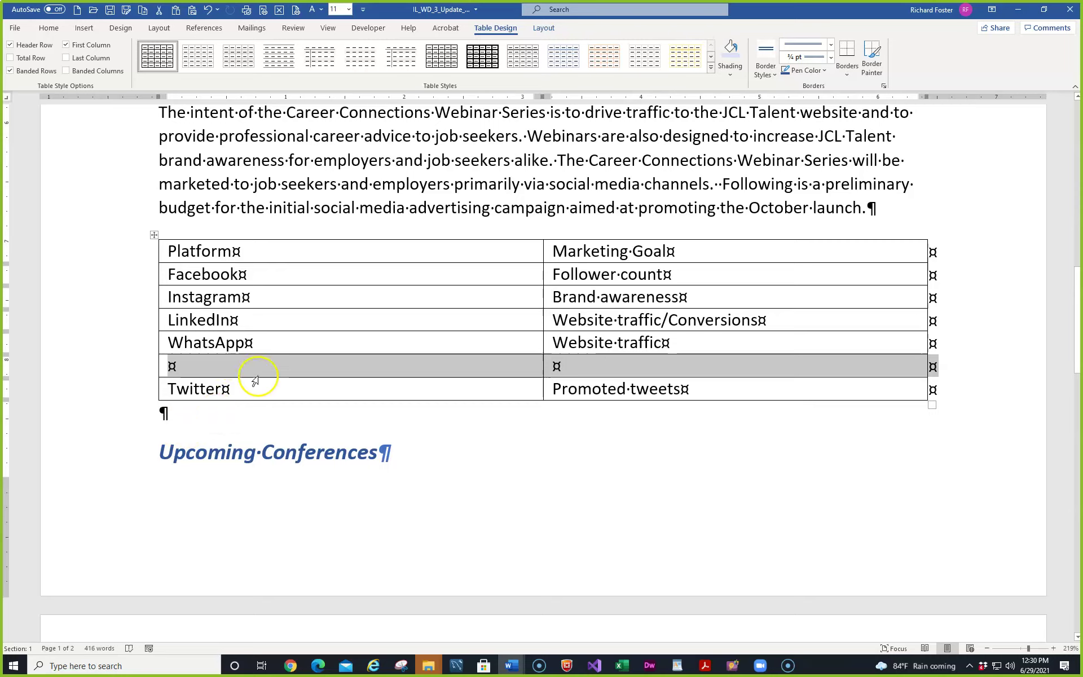
pyautogui.click(228, 358)
pyautogui.write('S')
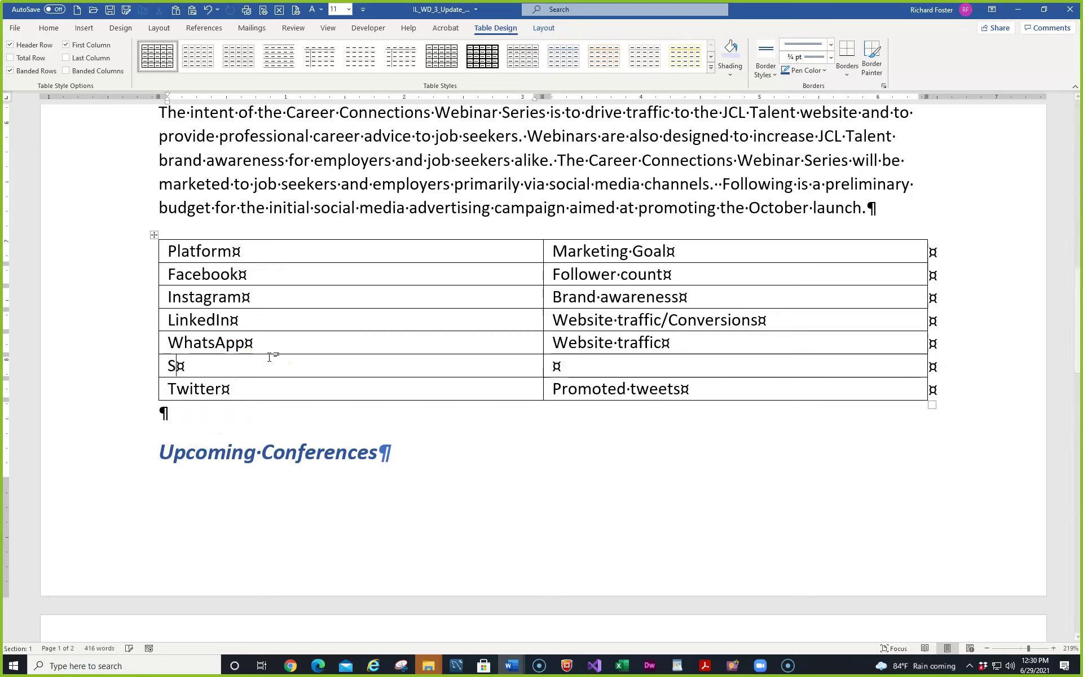
pyautogui.write('napchat')
pyautogui.press('Tab')
pyautogui.write('Brand awareness')
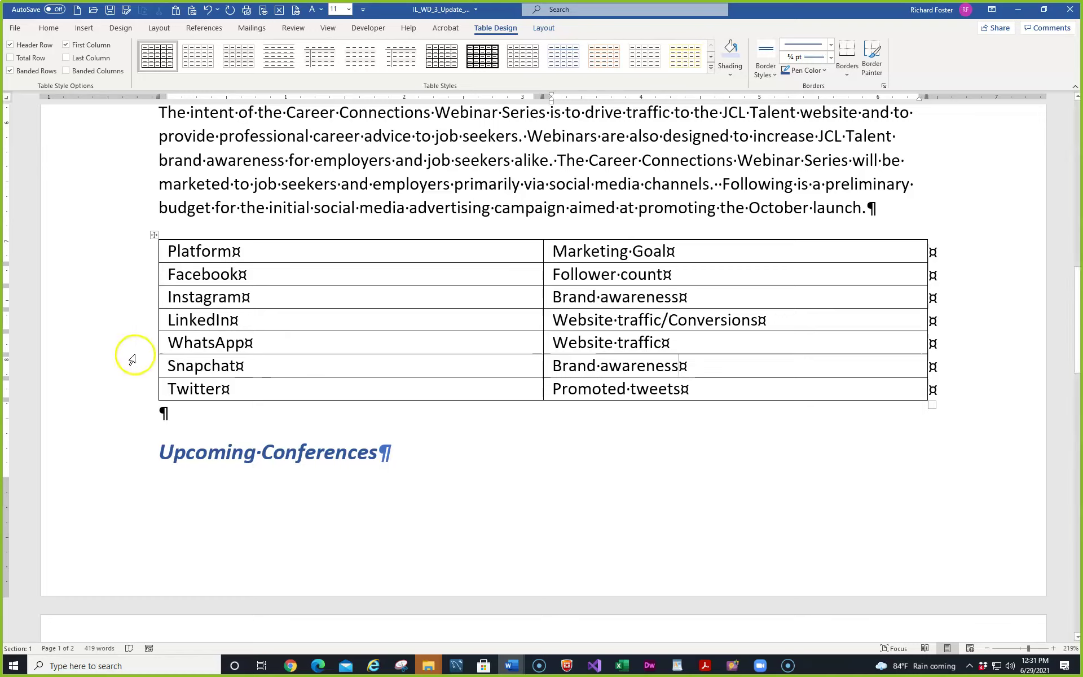
# - Insert two blank rows below the LinkedIn row, using the Instagram and LinkedIn rows as the selection
pyautogui.click(98, 308)
pyautogui.moveTo(98, 308); pyautogui.dragTo(99, 317)
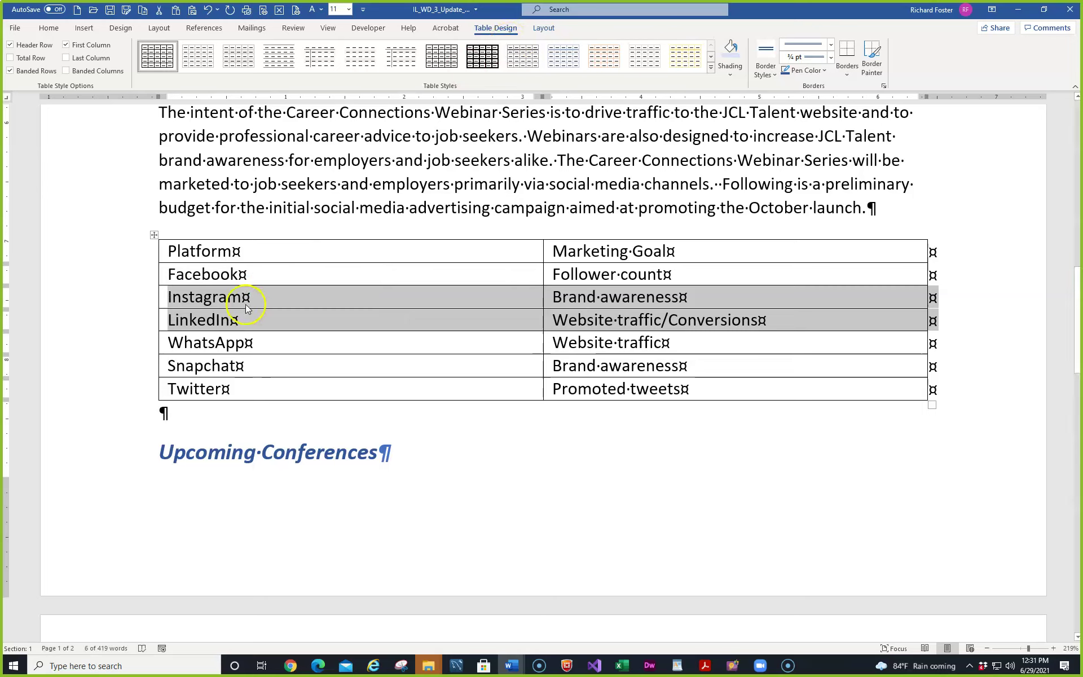
pyautogui.click(544, 28)
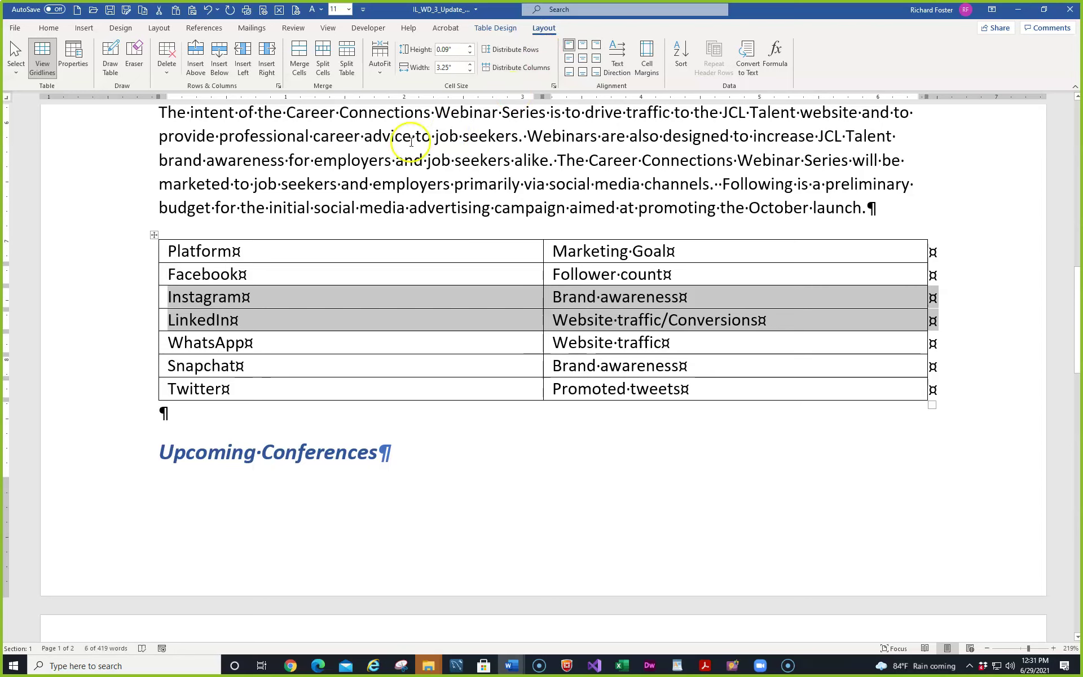
pyautogui.click(219, 68)
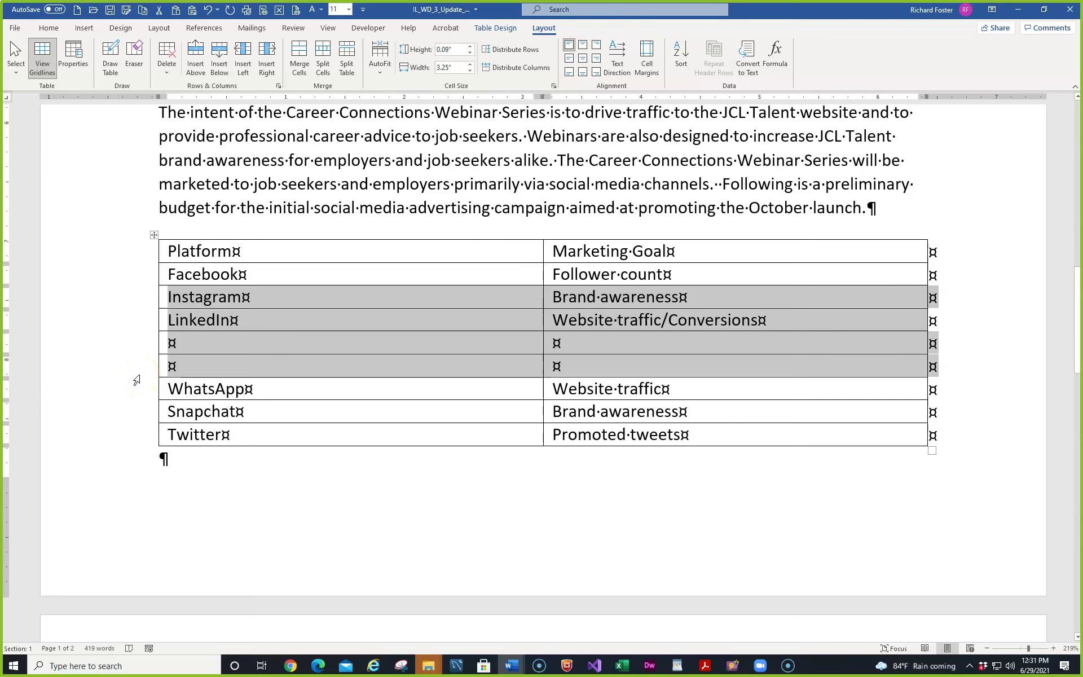
# - Delete the WhatsApp row and the two blank rows below LinkedIn from the advertising table
pyautogui.click(73, 395)
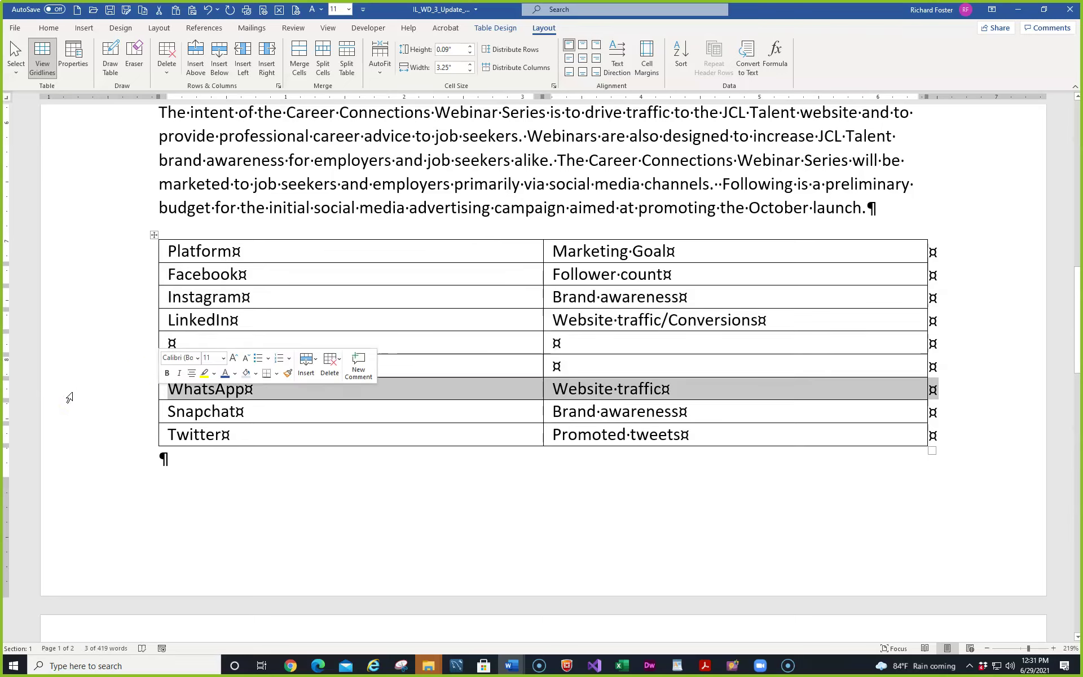
pyautogui.click(332, 364)
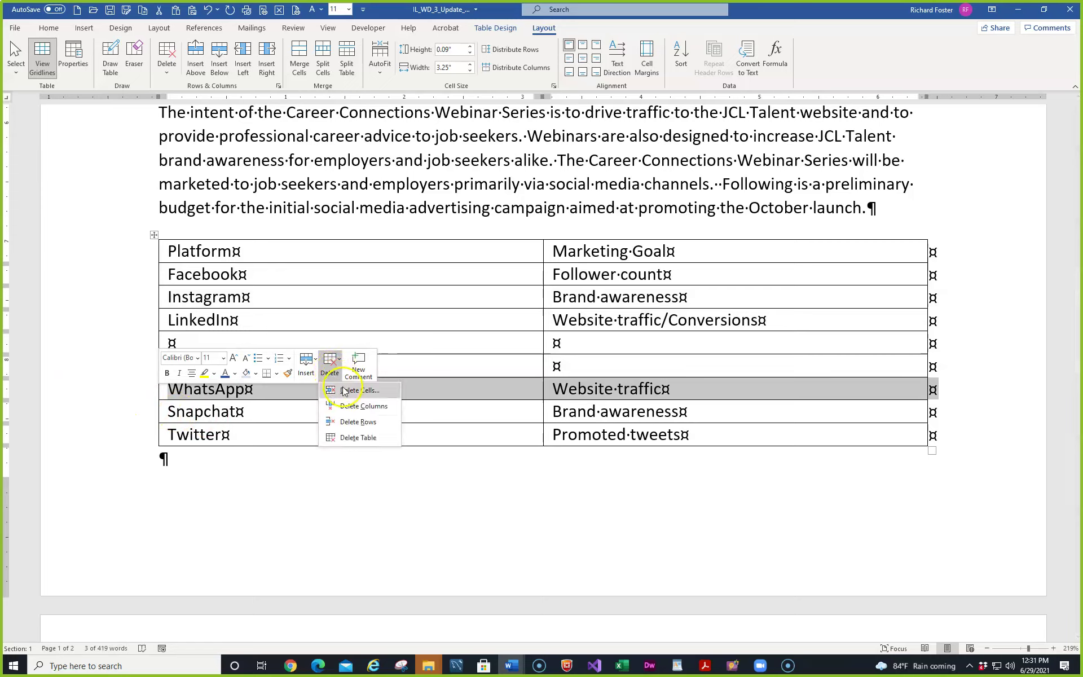
pyautogui.click(347, 422)
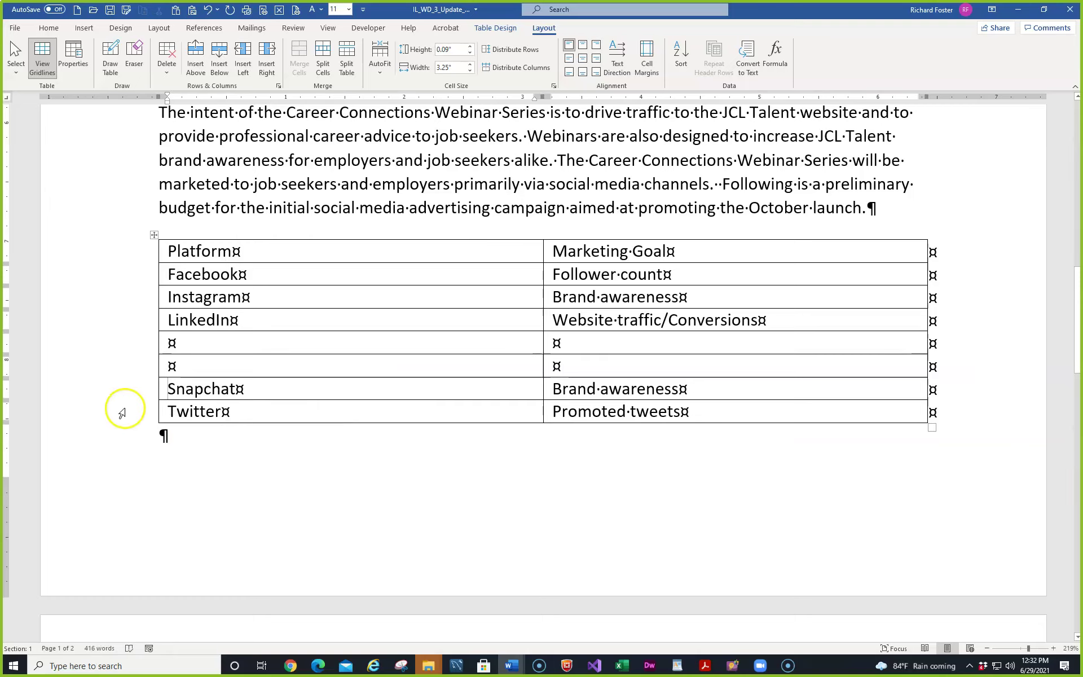
pyautogui.moveTo(92, 344); pyautogui.dragTo(92, 370)
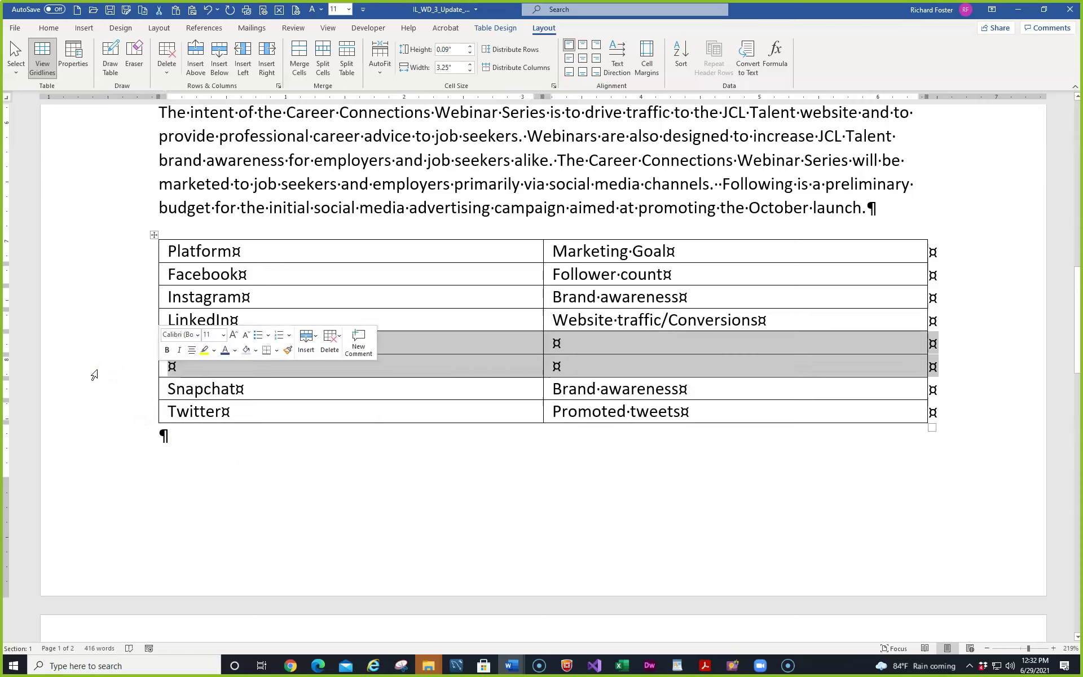
pyautogui.press('BackSpace')
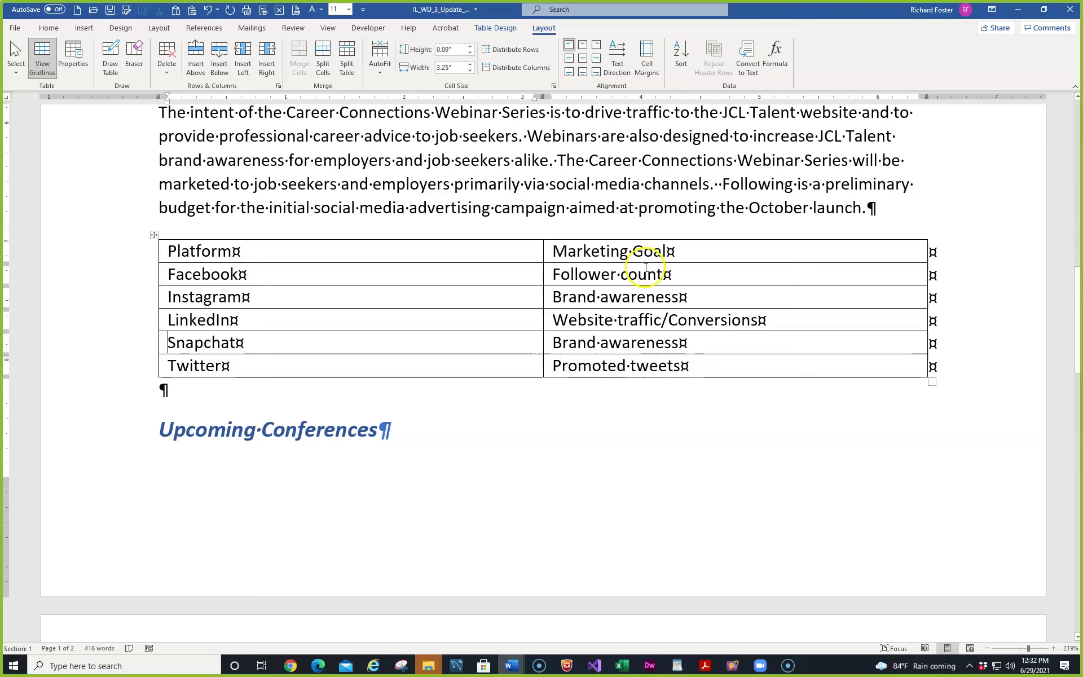
# - Insert a column after Marketing Goal at the table's outer edge and head it Cost basis
pyautogui.click(638, 239)
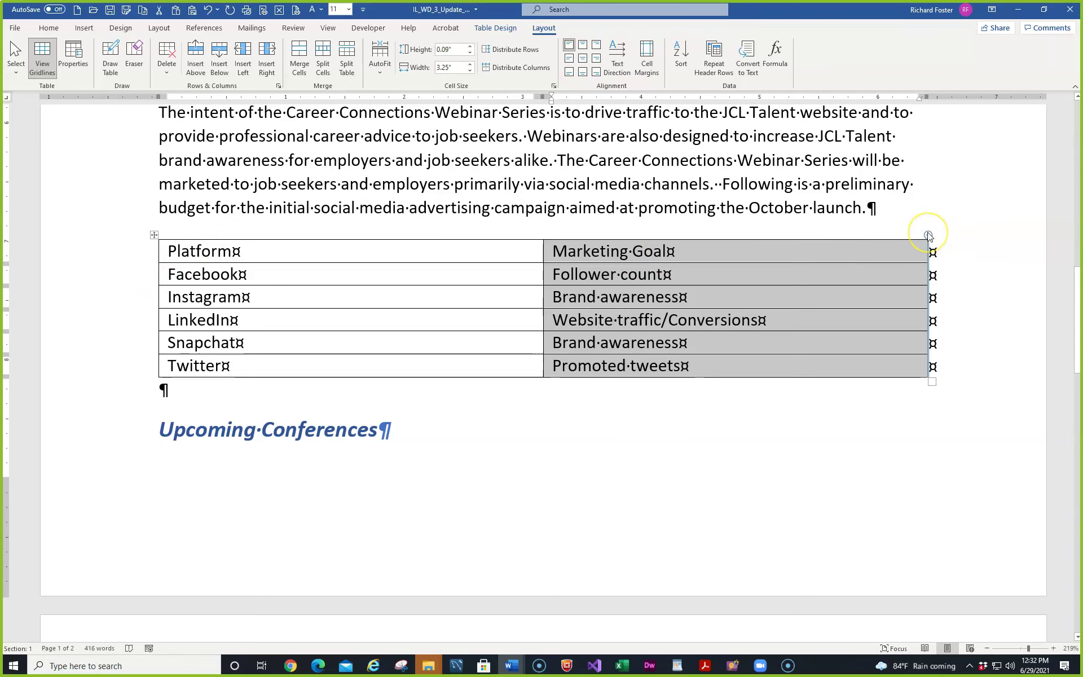
pyautogui.click(928, 234)
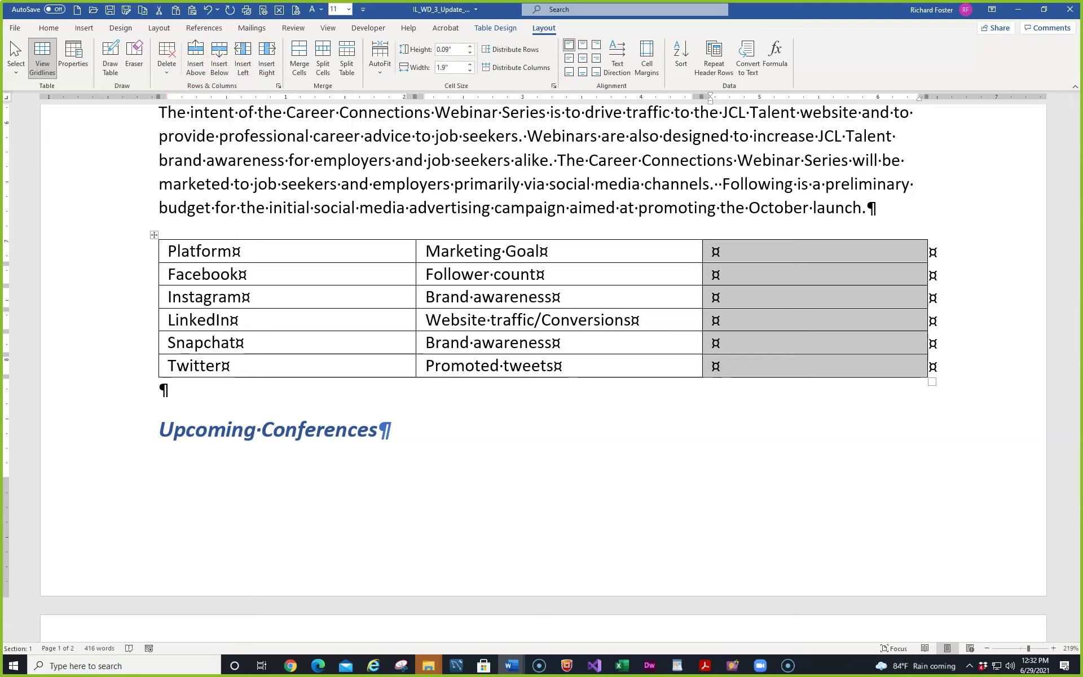
pyautogui.click(756, 251)
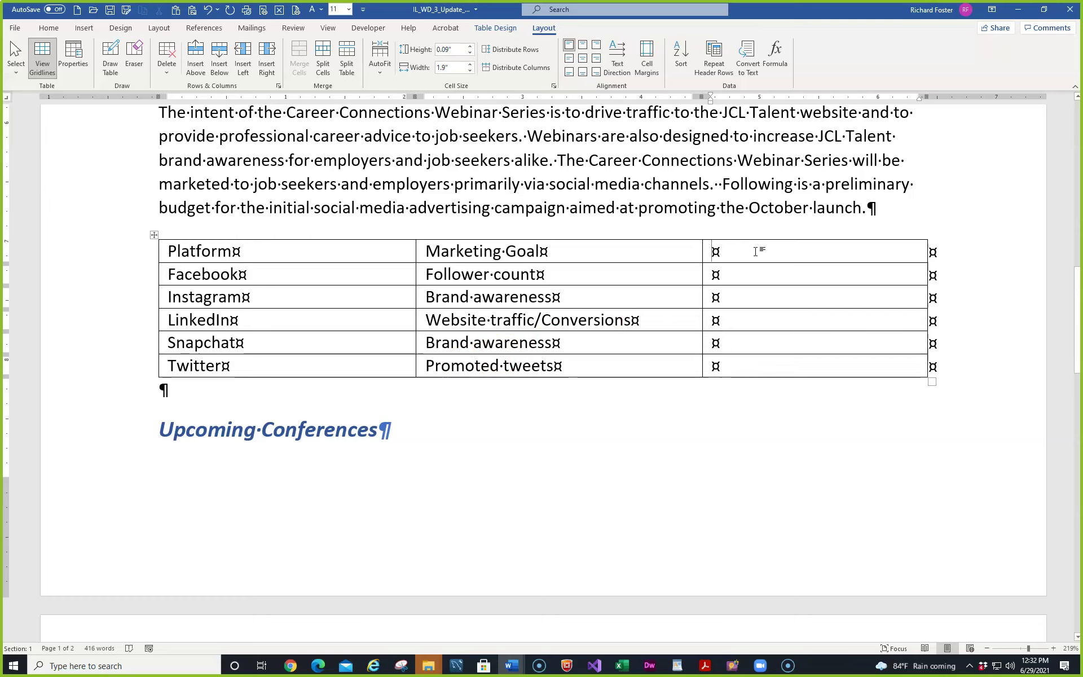
pyautogui.write('Coast')
pyautogui.press('BackSpace')
pyautogui.press('BackSpace')
pyautogui.press('BackSpace')
pyautogui.press('BackSpace')
pyautogui.write('st basis')
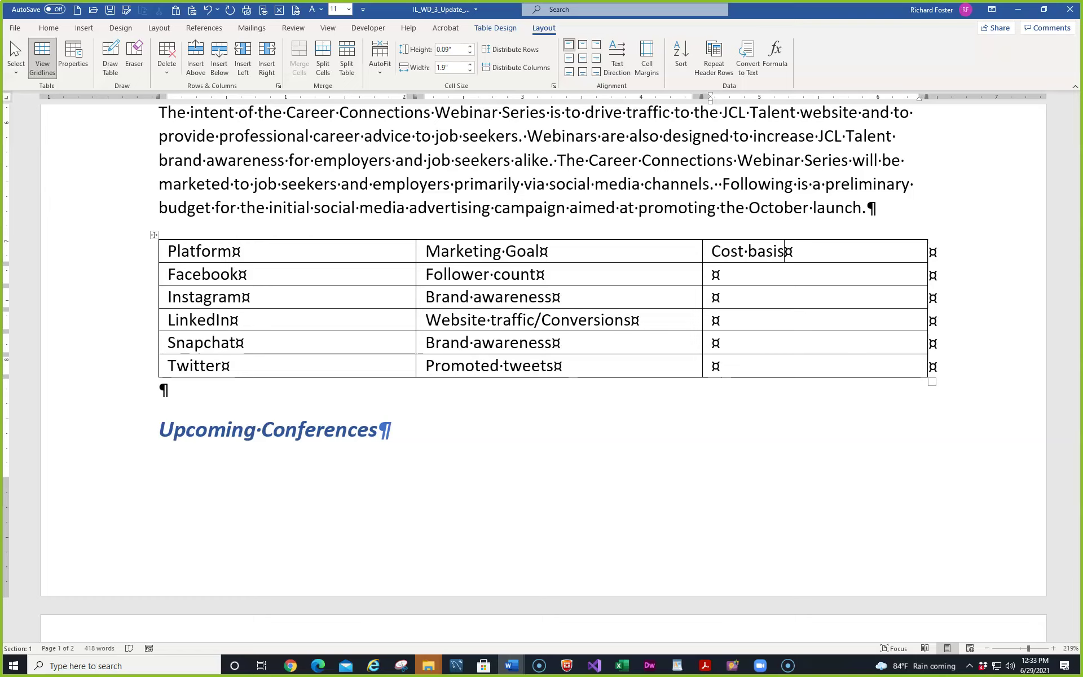
# - Insert a column between Marketing Goal and Cost basis and head it Budget
pyautogui.click(713, 249)
pyautogui.moveTo(702, 236)
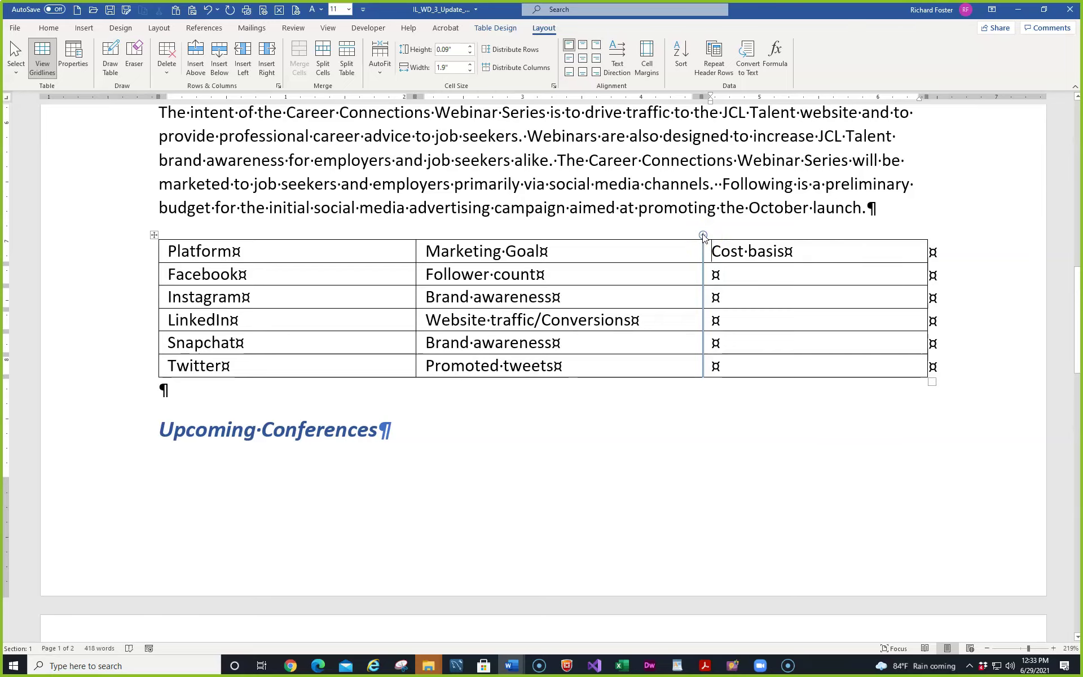
pyautogui.click(703, 235)
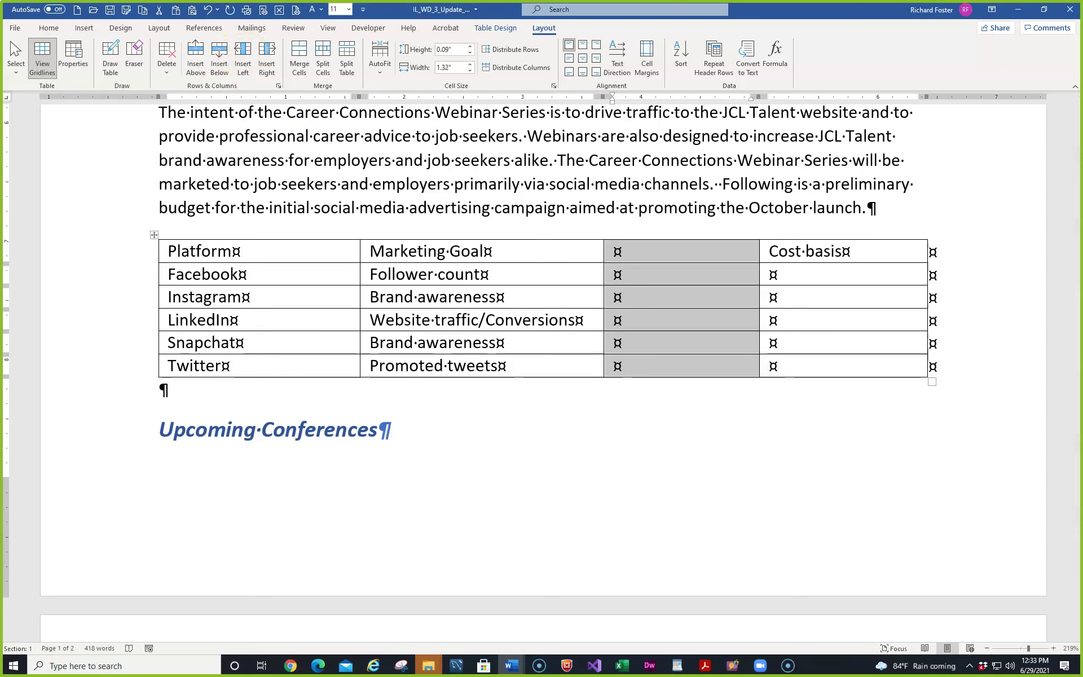
pyautogui.click(639, 251)
pyautogui.write('Budget')
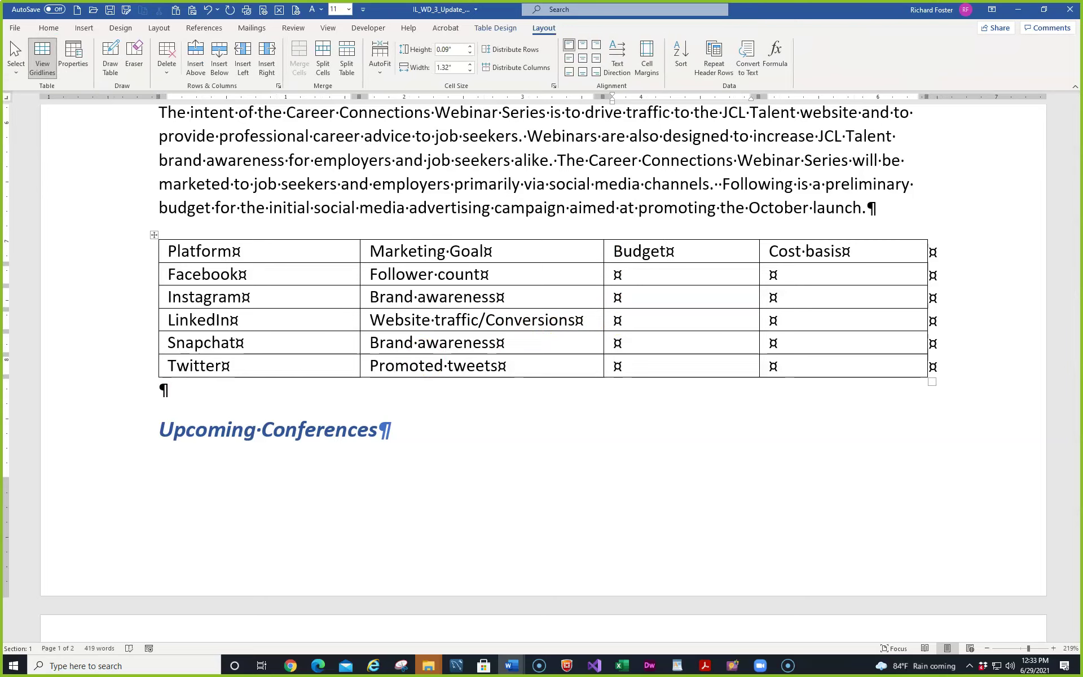
# - Fill the Budget column from Facebook down to Twitter with $2000, $3000, $5000, $2500 and $2000
pyautogui.click(615, 275)
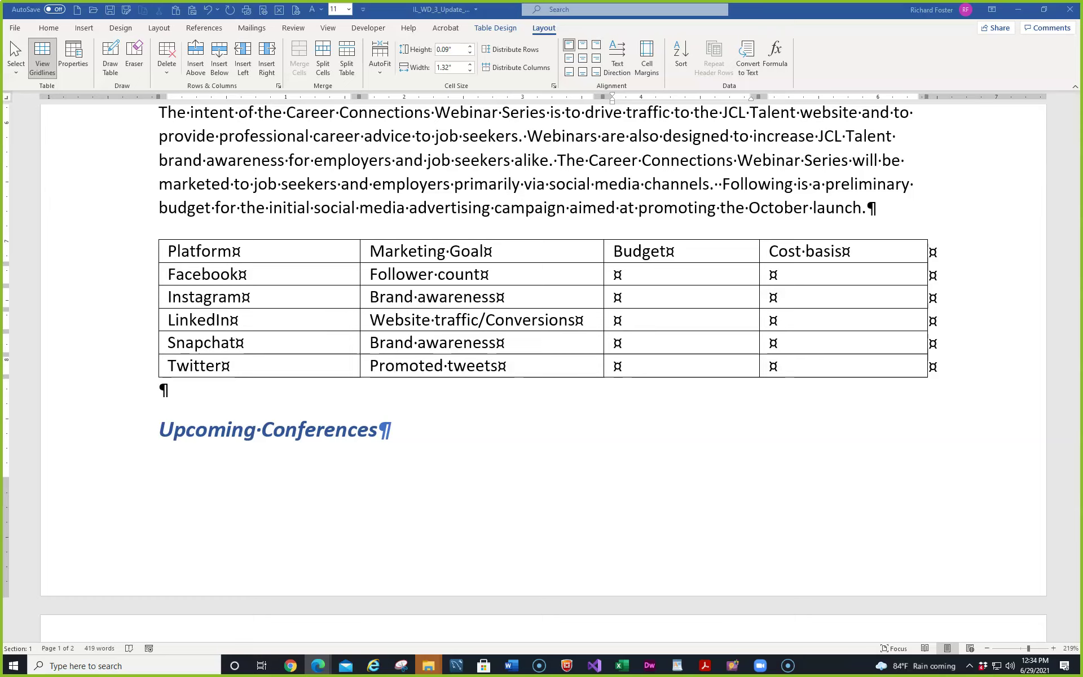
pyautogui.click(661, 276)
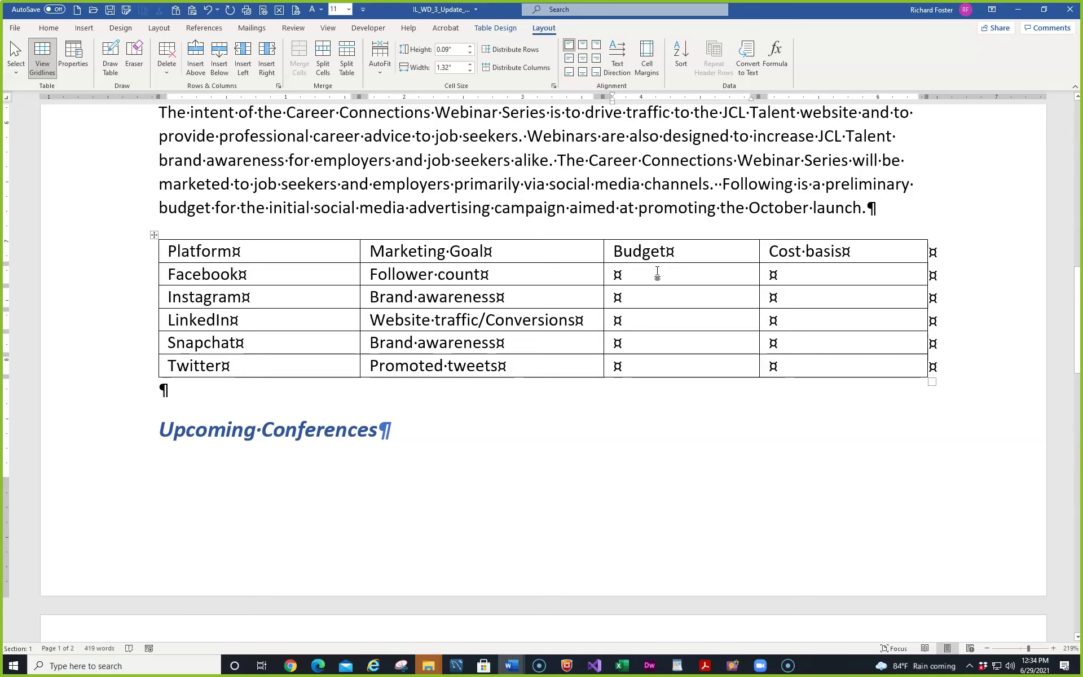
pyautogui.write('$')
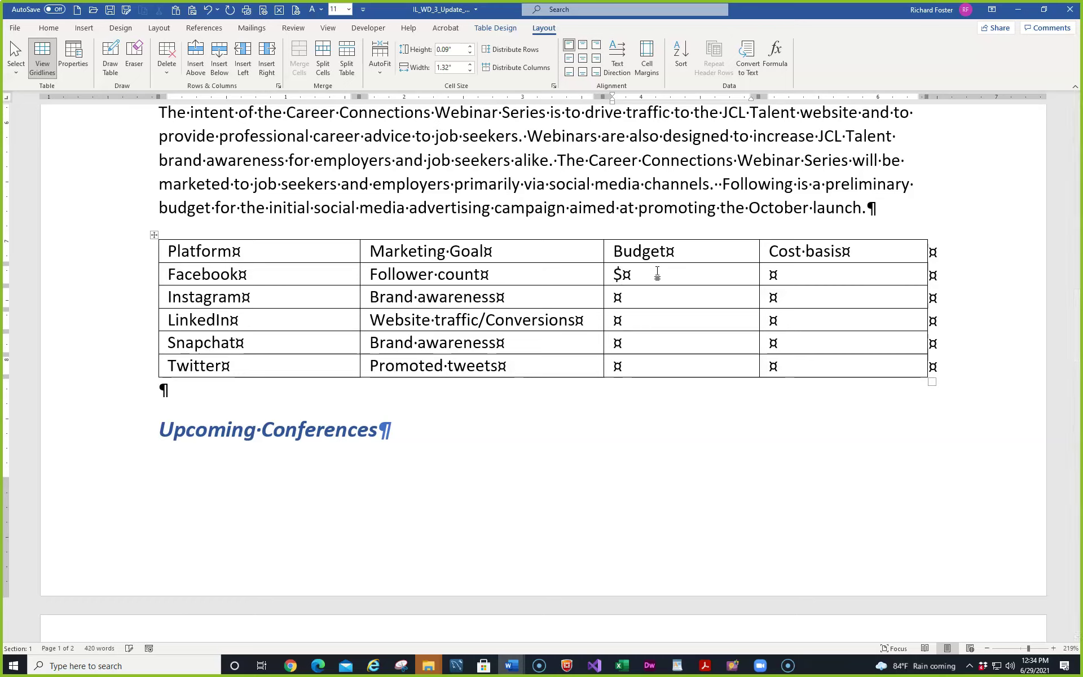
pyautogui.write('2000')
pyautogui.press('Down')
pyautogui.write('$3000')
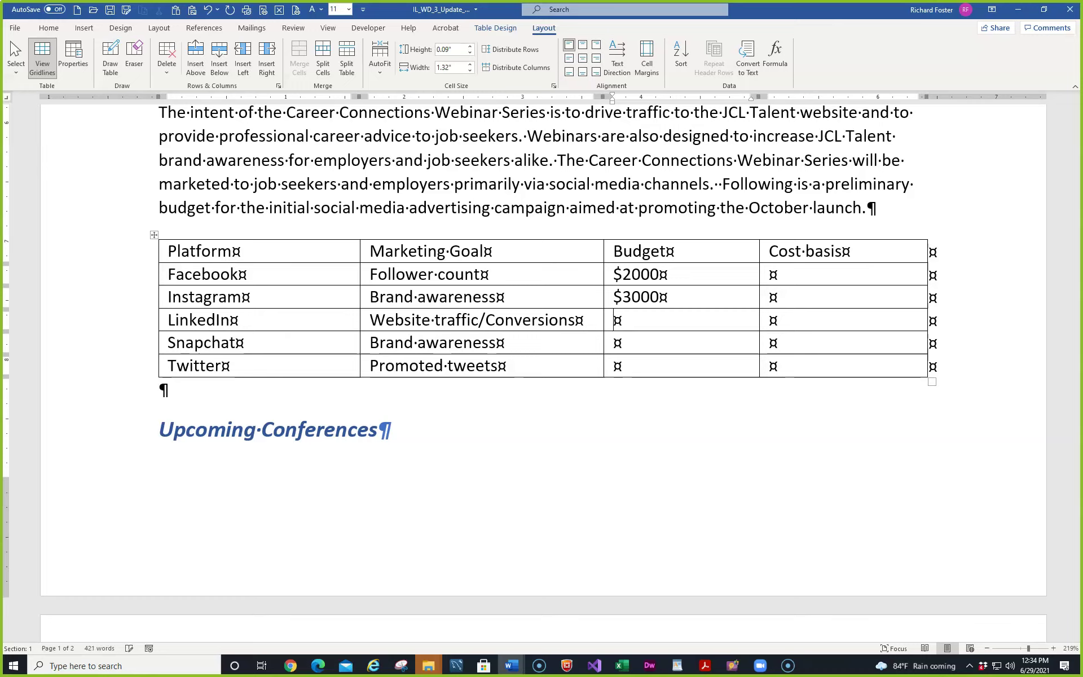
pyautogui.press('Down')
pyautogui.write('$5000')
pyautogui.press('Down')
pyautogui.write('$2500')
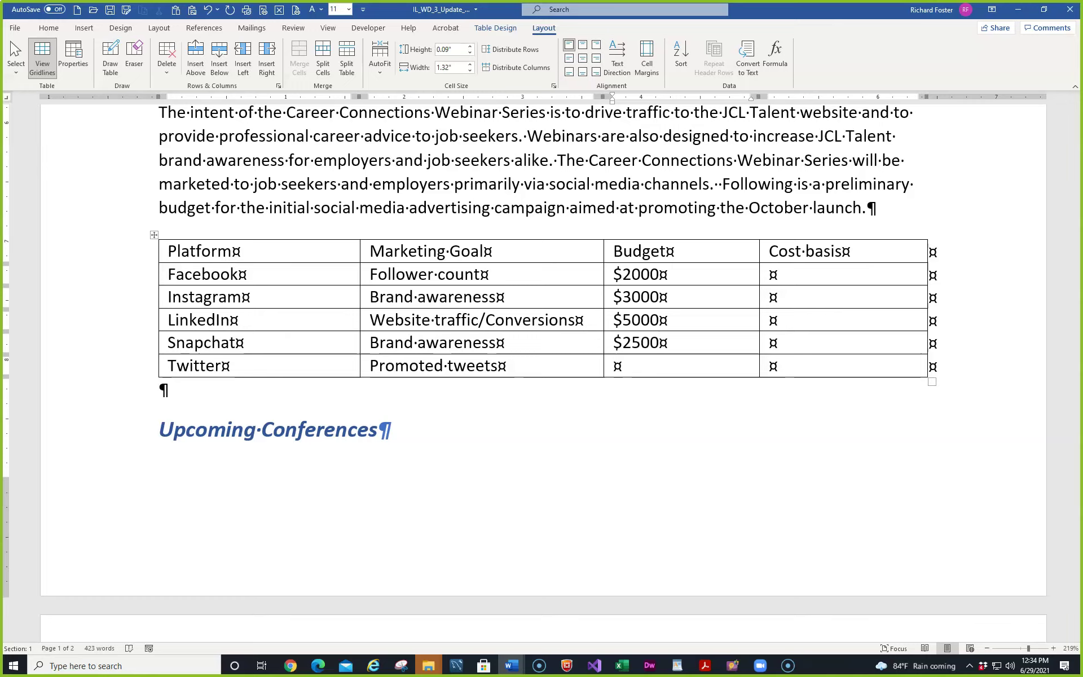
pyautogui.press('Down')
pyautogui.write('$2000')
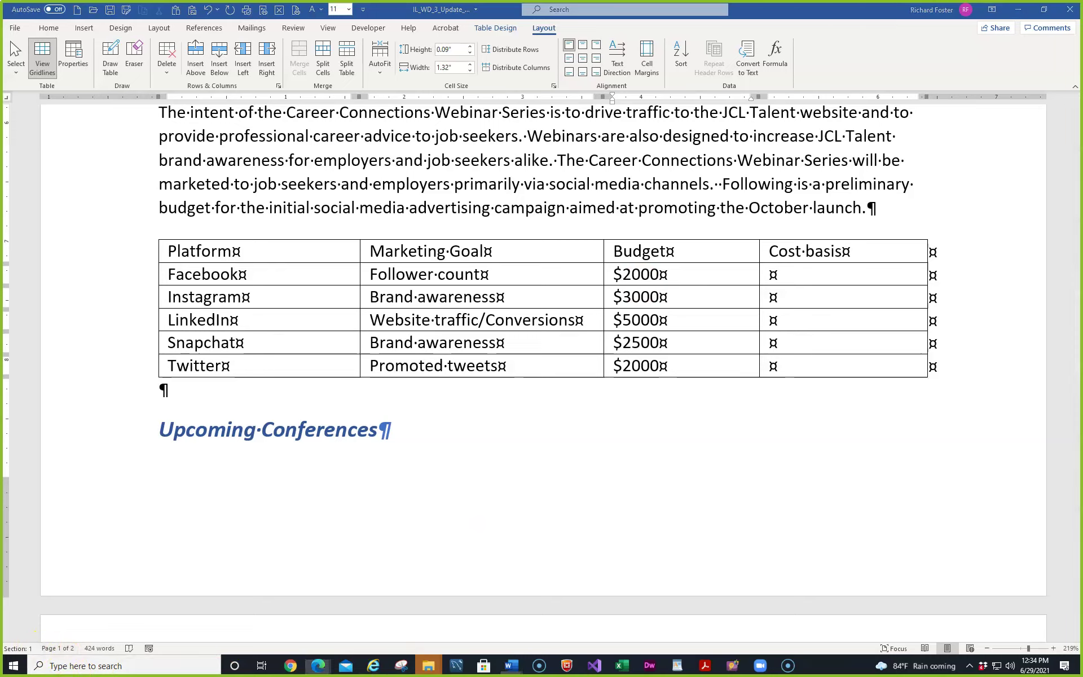
# - Fill the Cost basis column from Facebook down to Twitter with CPM, CPM, CPC, CPM and CPE, and save the document
pyautogui.click(789, 271)
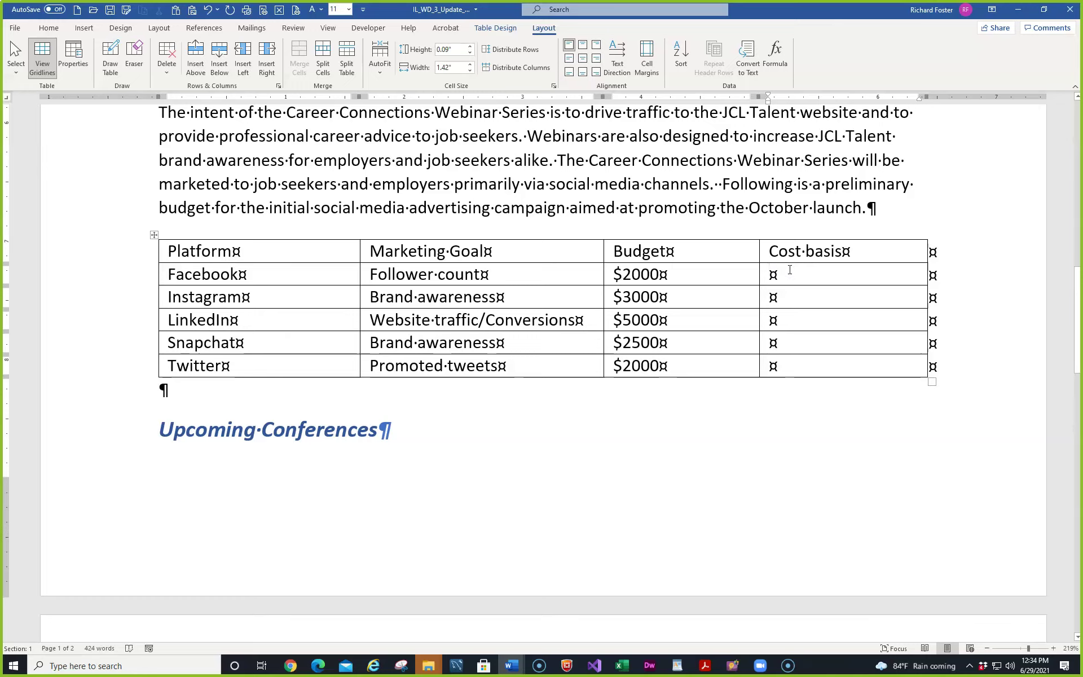
pyautogui.write('CPM')
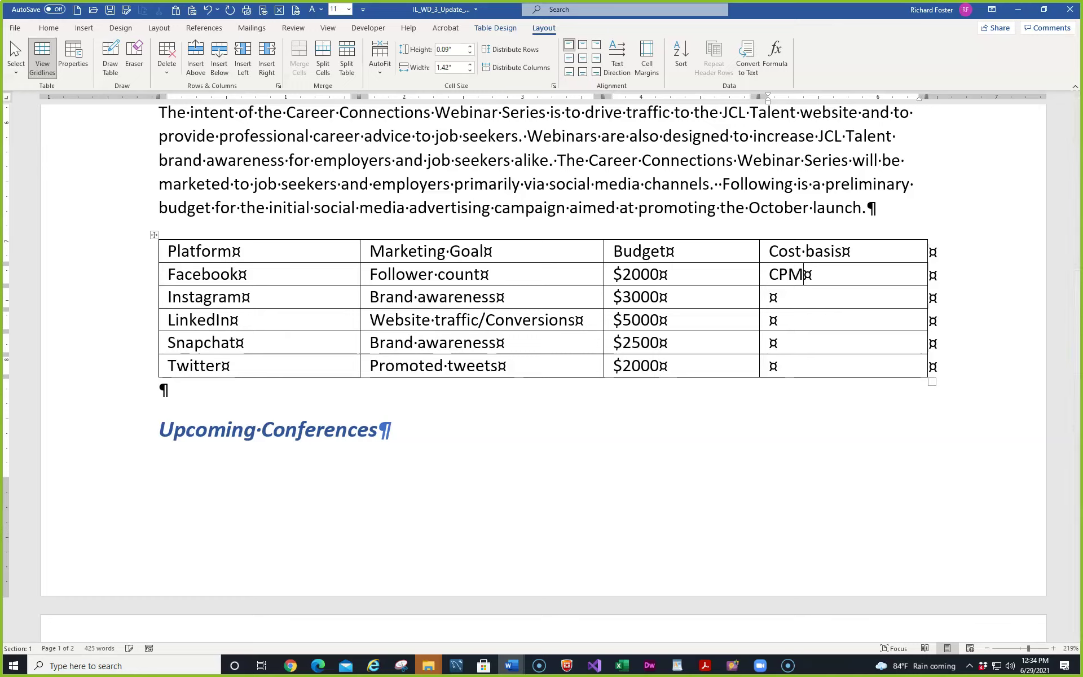
pyautogui.press('Down')
pyautogui.write('CPM')
pyautogui.press('Down')
pyautogui.write('CPC')
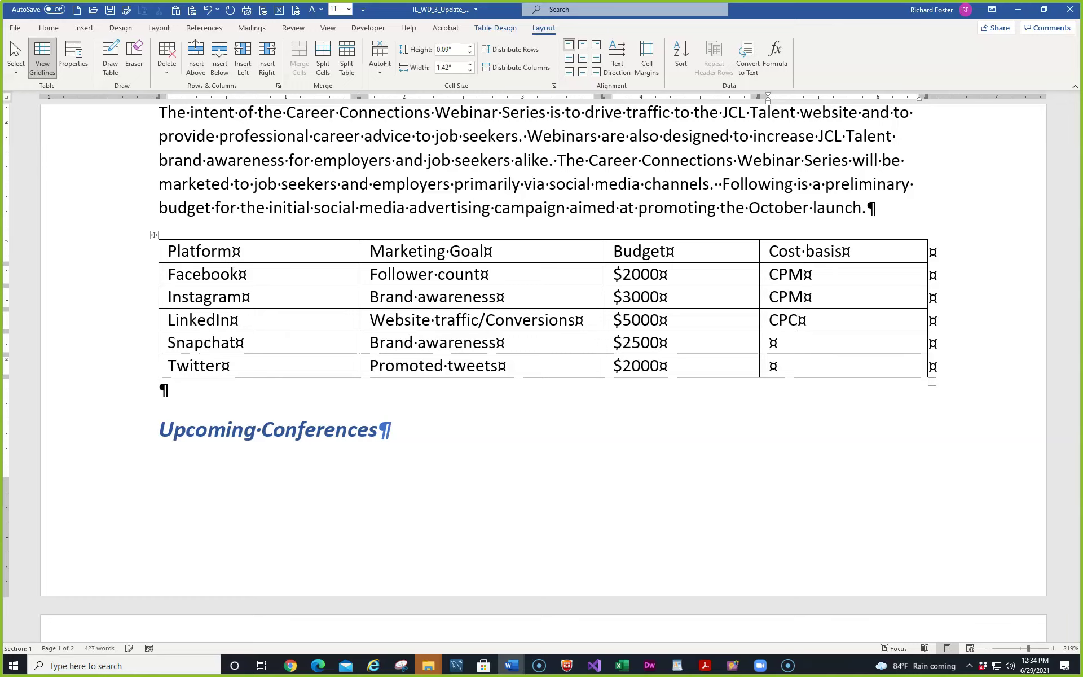
pyautogui.press('Down')
pyautogui.write('CPM')
pyautogui.press('Down')
pyautogui.write('CPE')
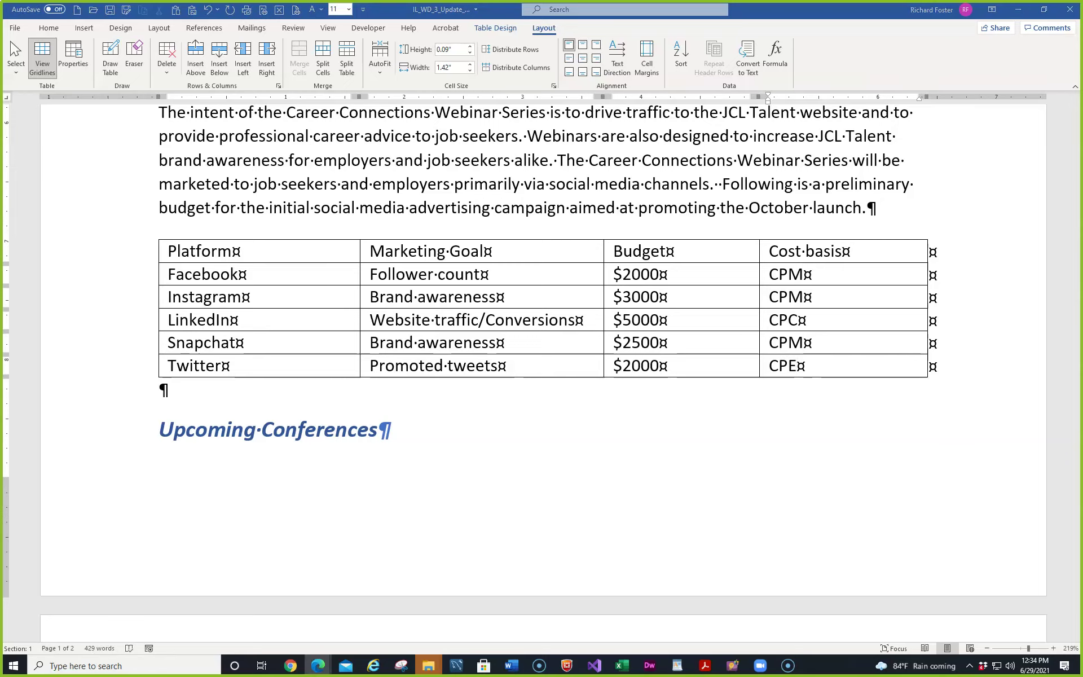
pyautogui.click(110, 10)
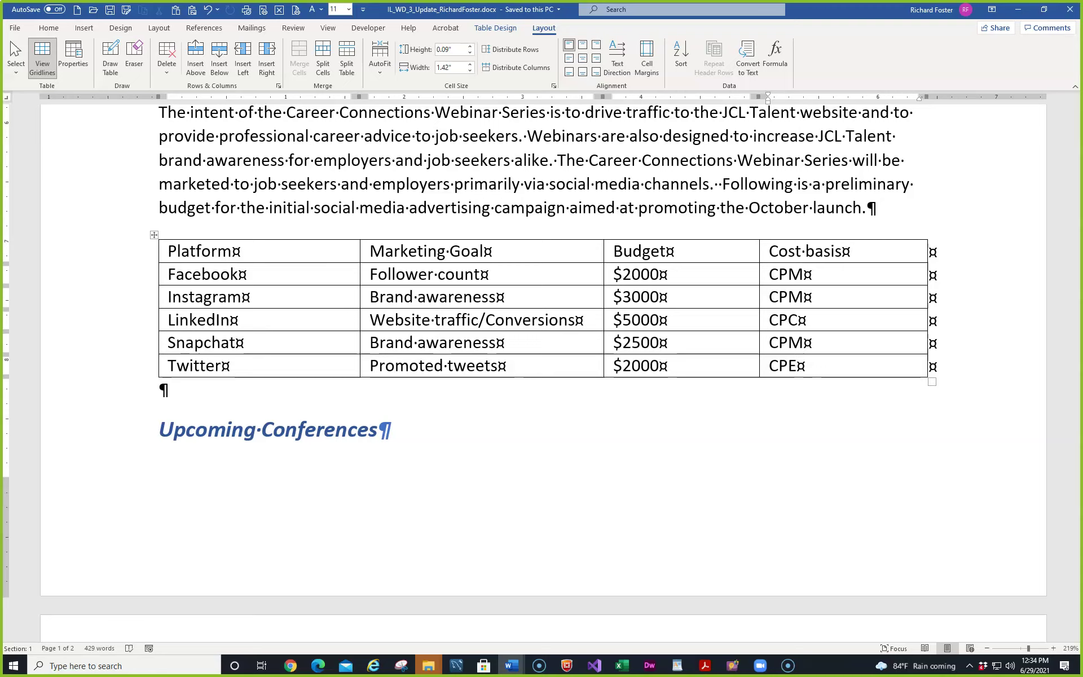
# - AutoFit the advertising table's columns to their contents
pyautogui.hotkey('alt', 'Tab')
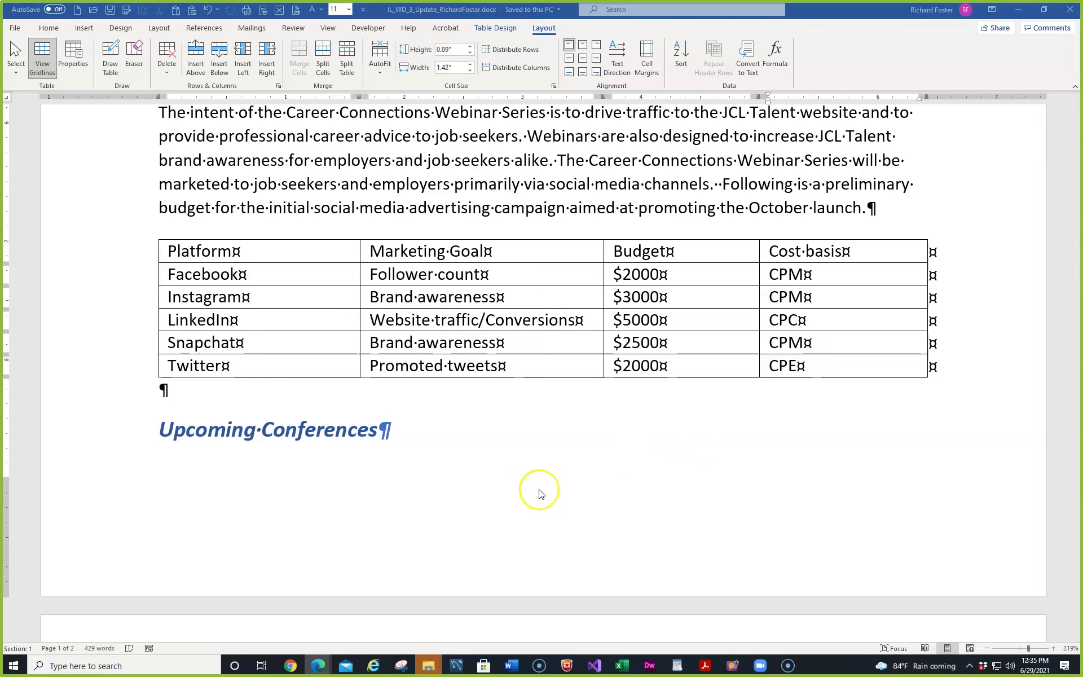
pyautogui.scroll(5, 541, 493)
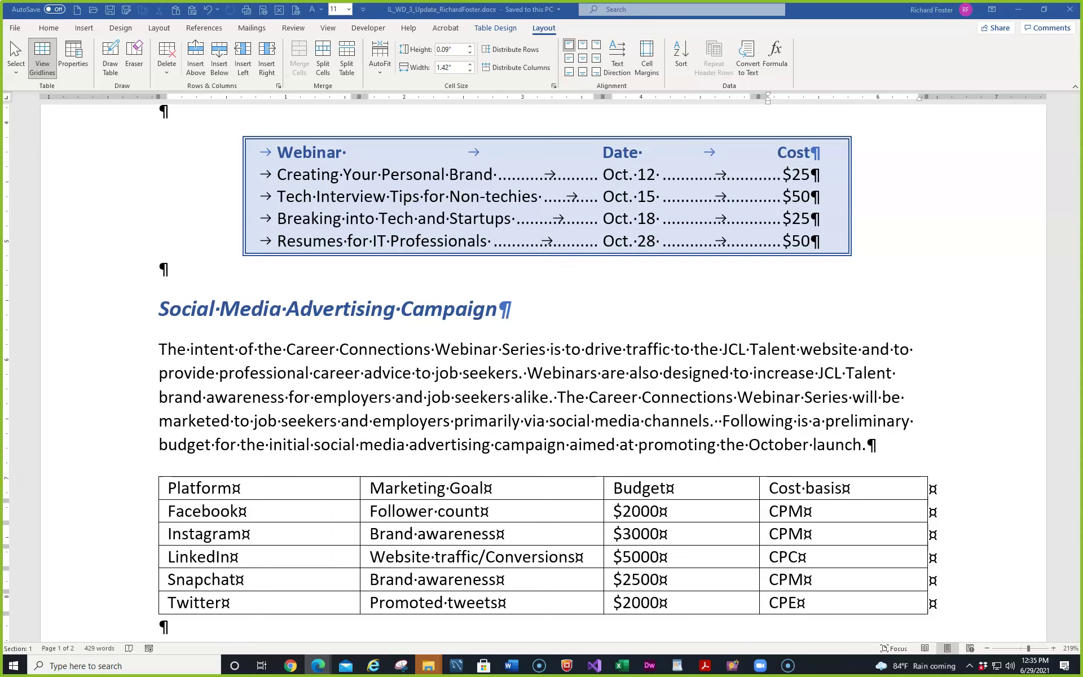
pyautogui.click(382, 74)
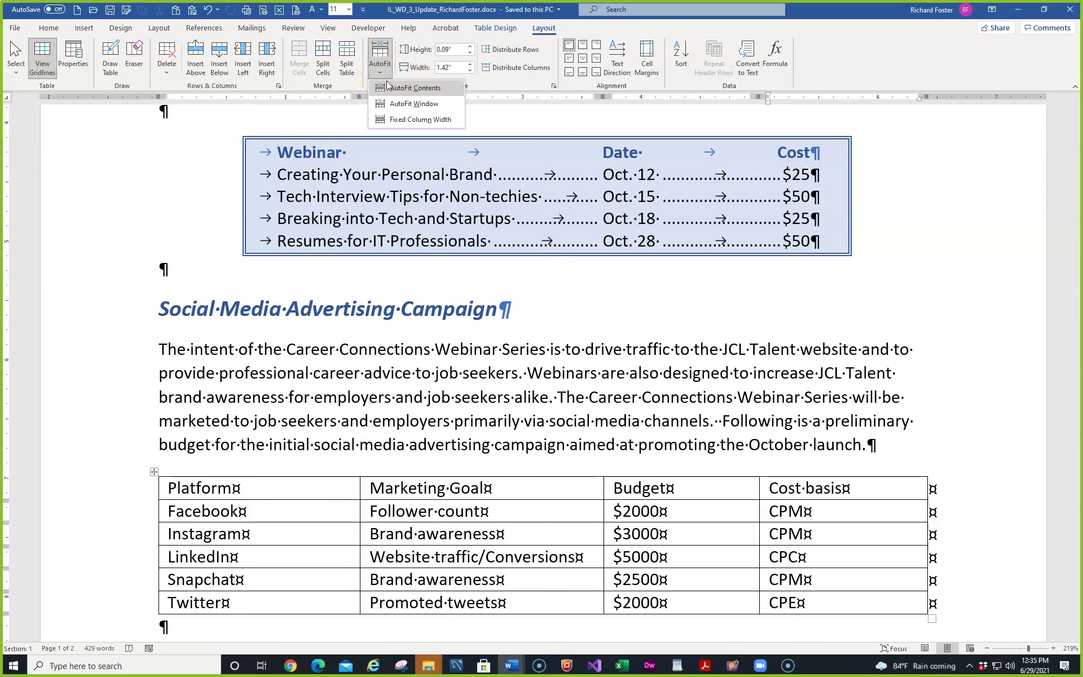
pyautogui.click(387, 87)
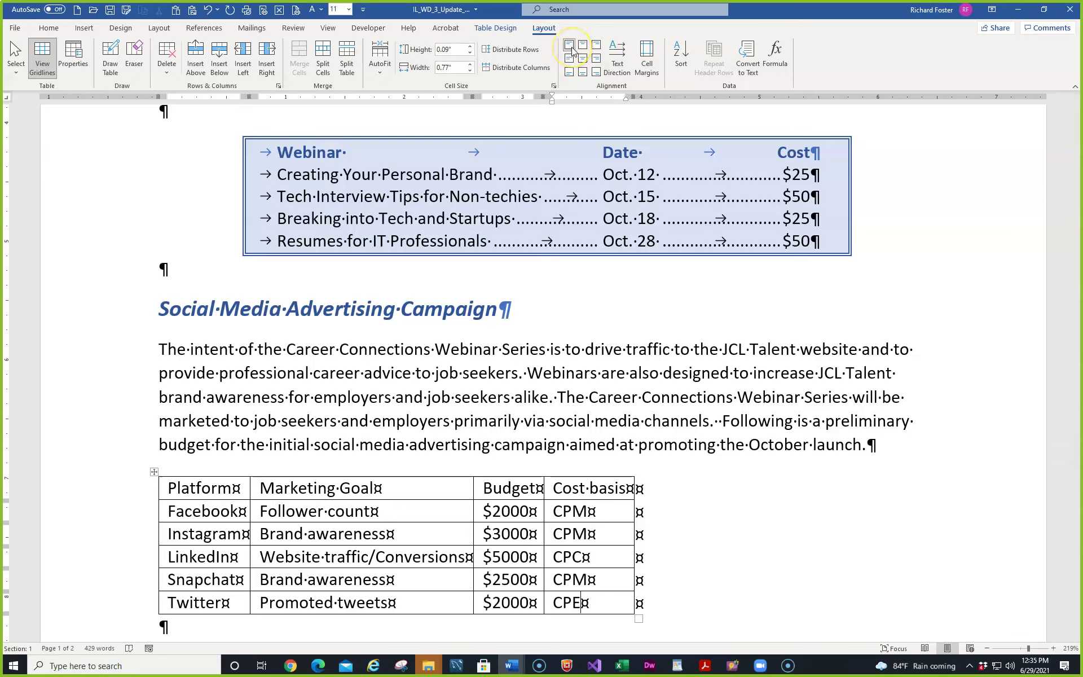
# - Apply the Grid Table 5 Dark – Accent 1 style to the advertising table
pyautogui.click(493, 29)
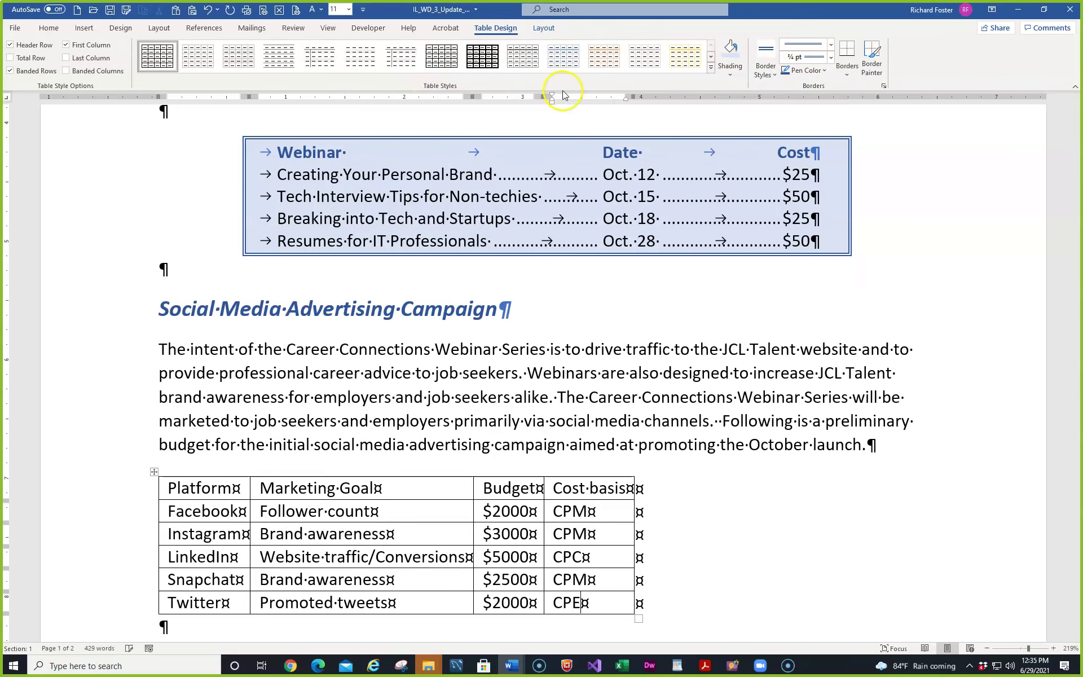
pyautogui.click(710, 68)
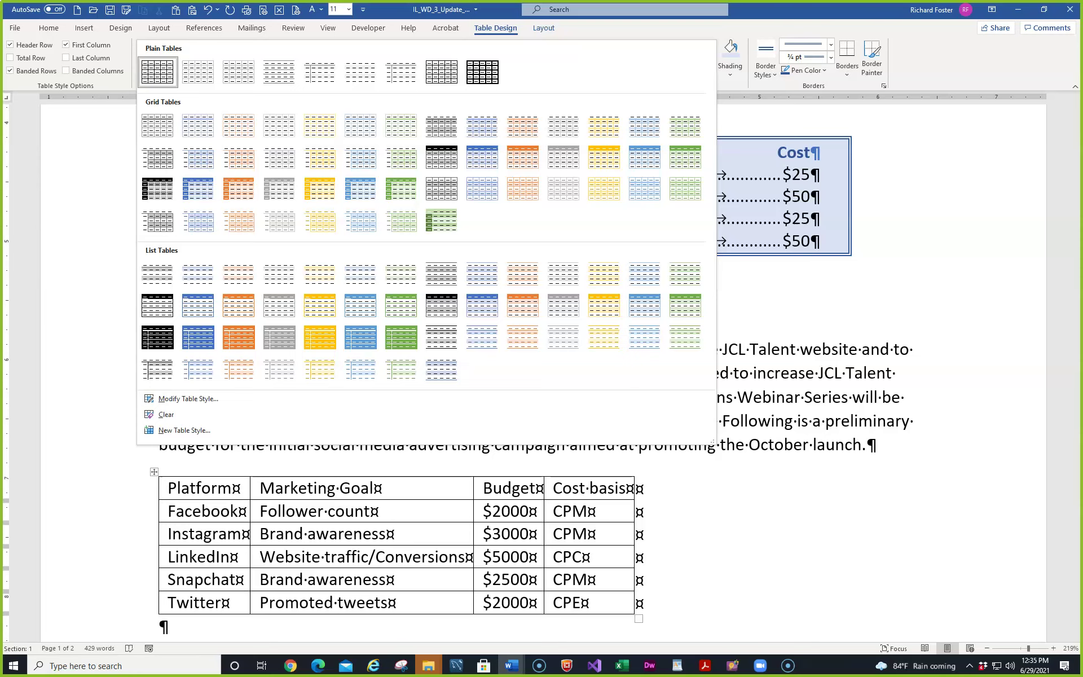
pyautogui.click(198, 196)
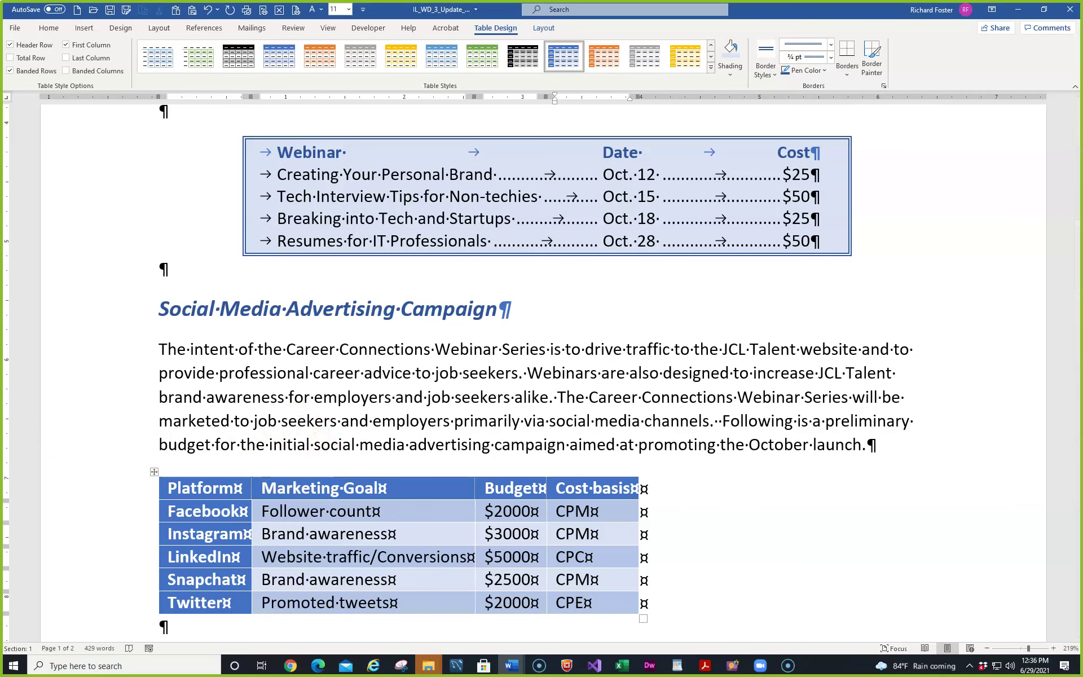
# - Consult the MindTap table style instructions in Edge, and in Word apply the gray Grid Table 2 style to the advertising table
pyautogui.moveTo(0, 93); pyautogui.dragTo(429, 91)
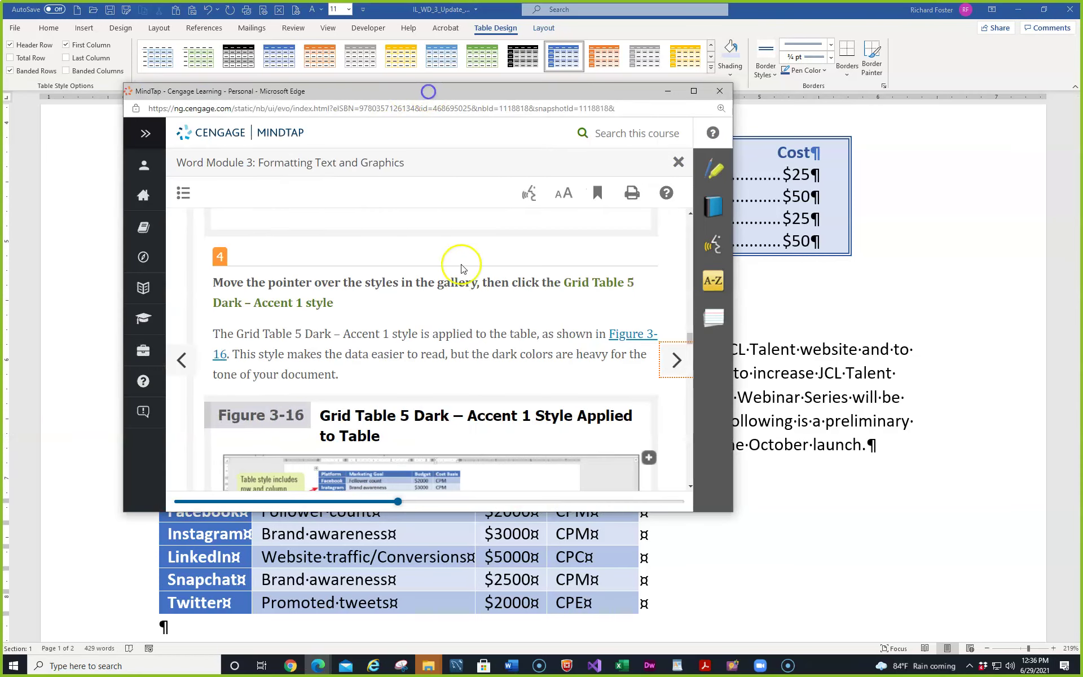
pyautogui.scroll(-2, 459, 262)
pyautogui.moveTo(472, 86); pyautogui.dragTo(0, 203)
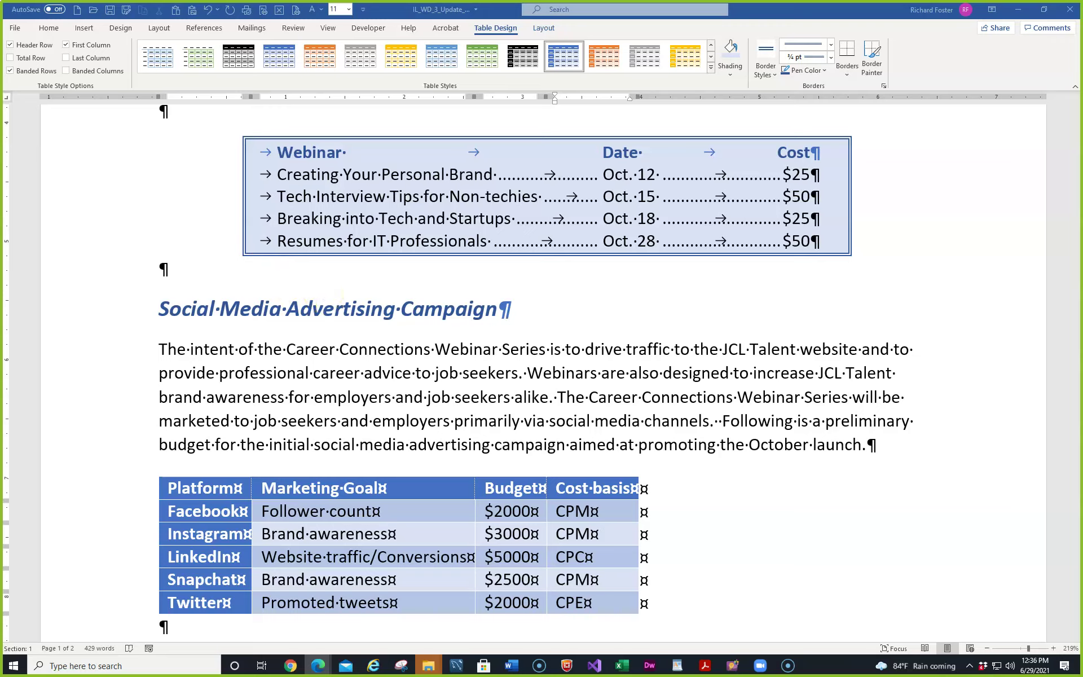
pyautogui.click(711, 70)
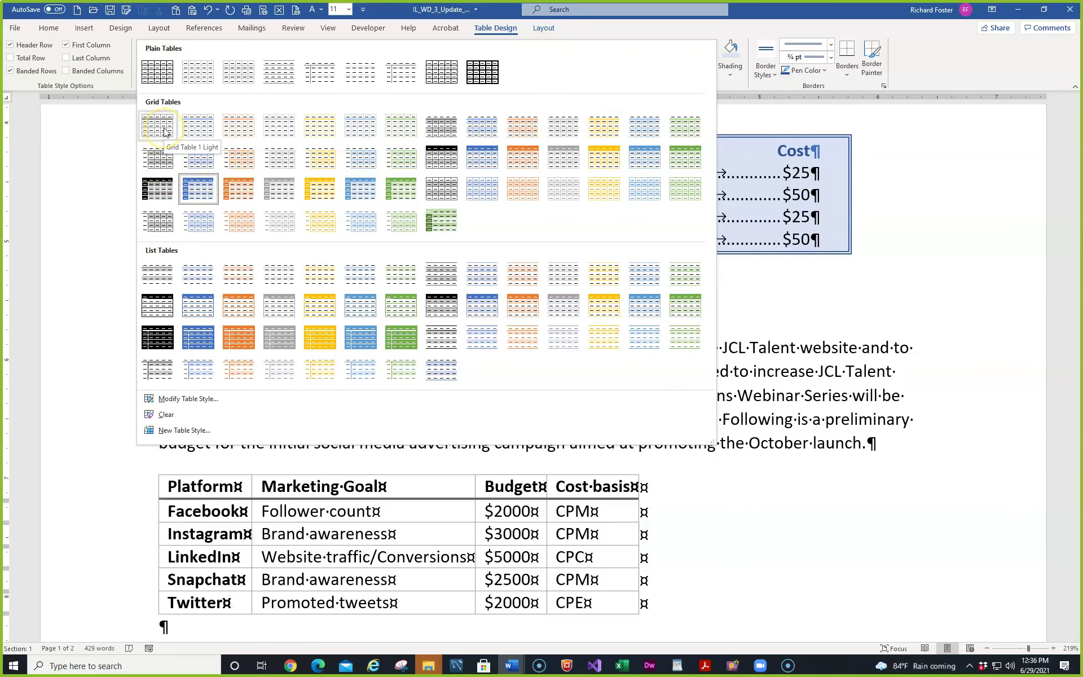
pyautogui.click(159, 160)
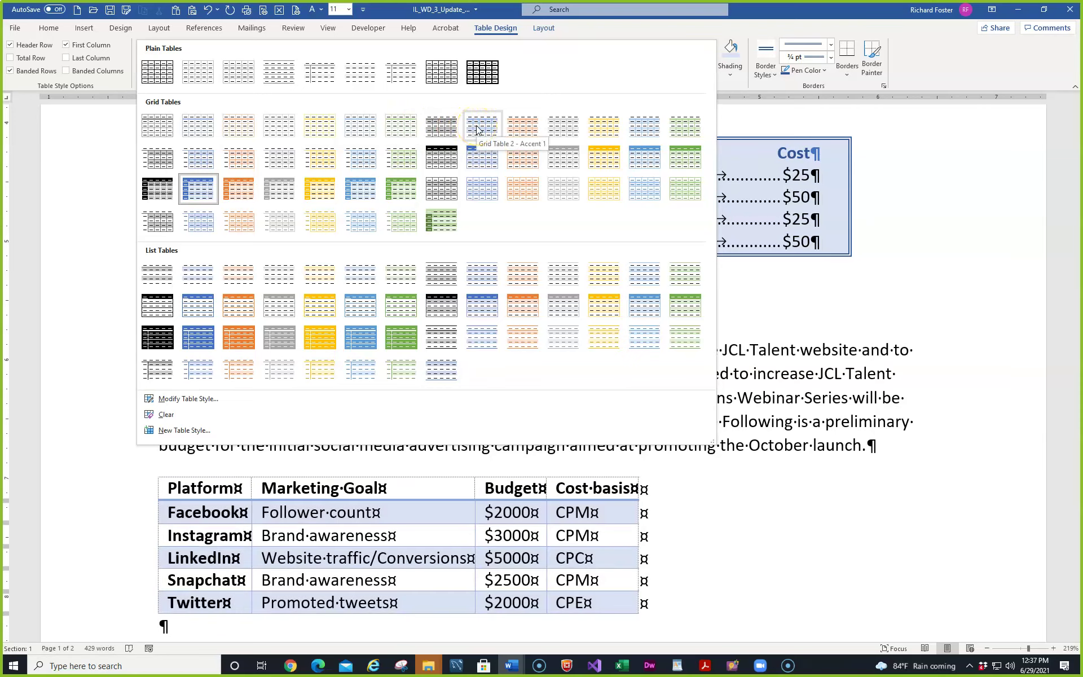
pyautogui.click(558, 125)
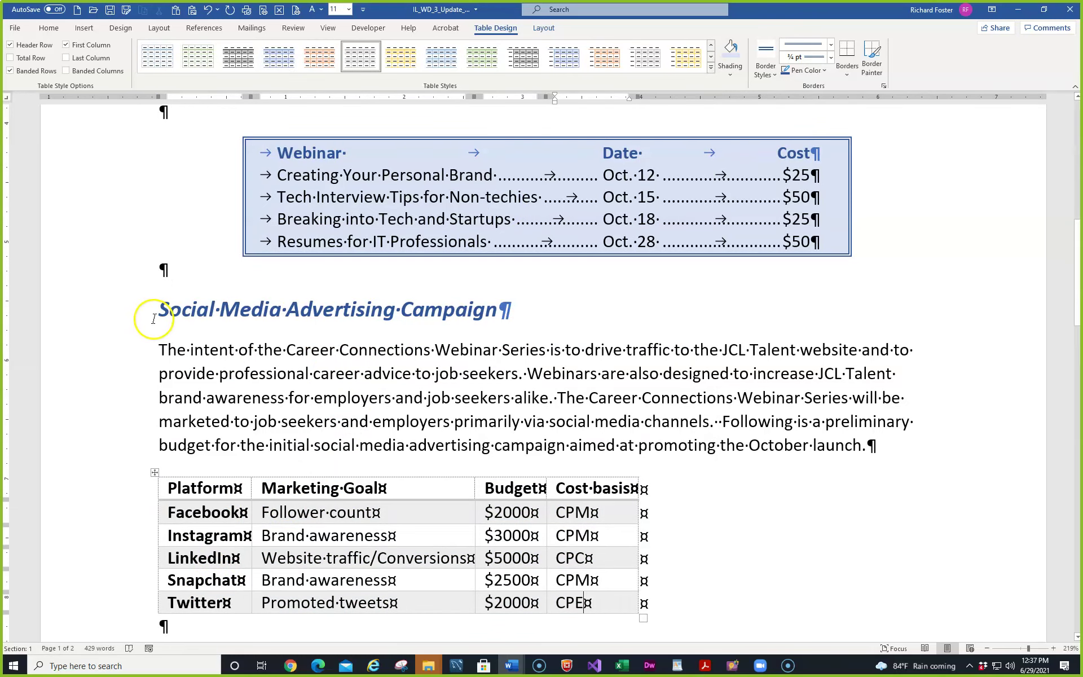
# - Turn off banded rows for the advertising table, and try banded columns before switching them off again
pyautogui.scroll(-2, 403, 485)
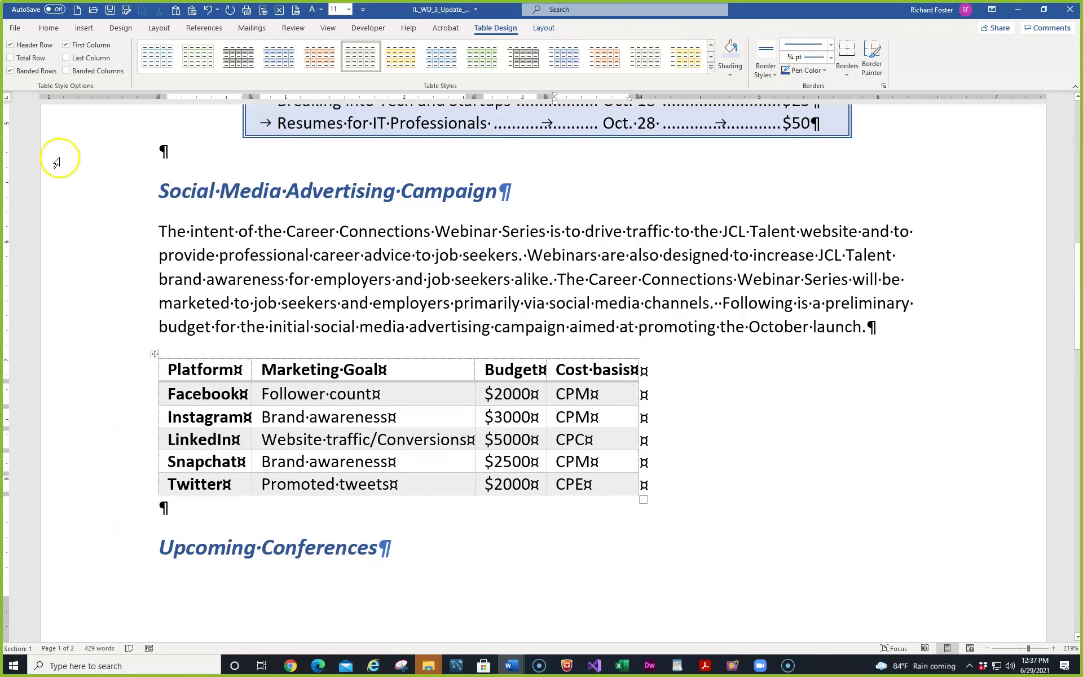
pyautogui.click(10, 72)
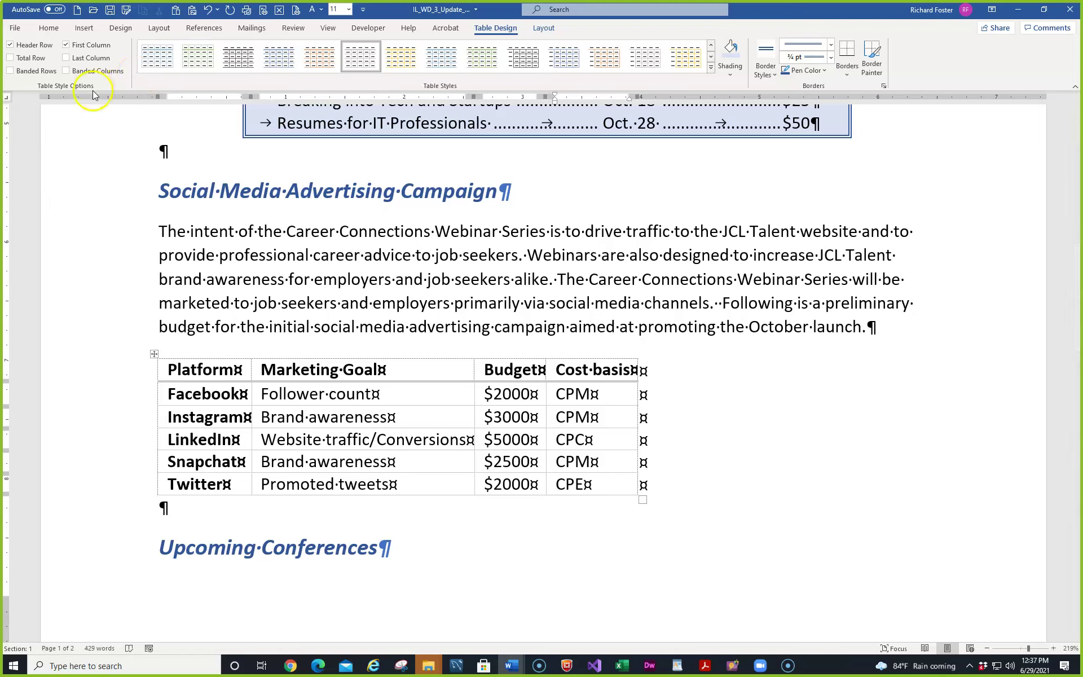
pyautogui.click(66, 72)
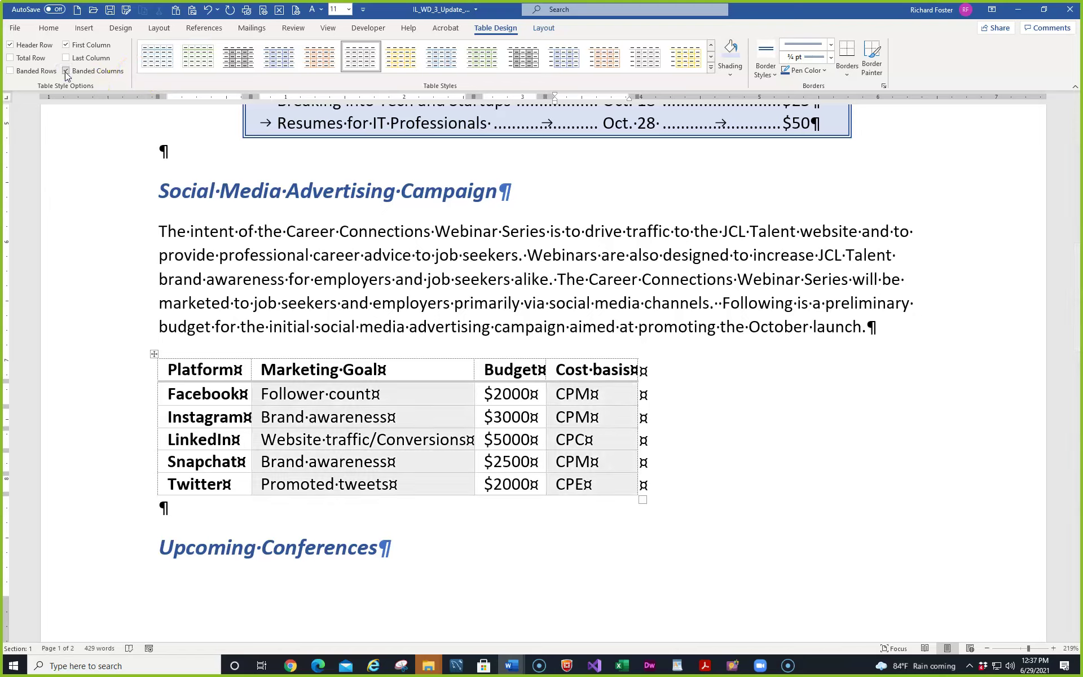
pyautogui.click(66, 71)
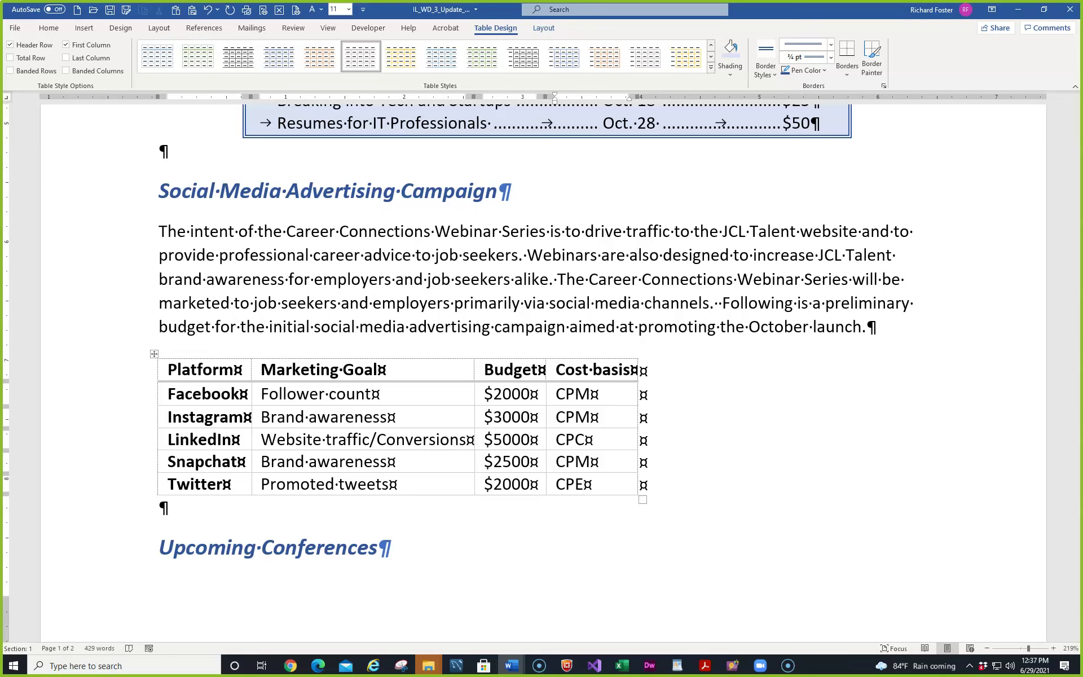
# - Color the text of the advertising table's Platform column in a darker shade of Green, Accent 6
pyautogui.click(222, 357)
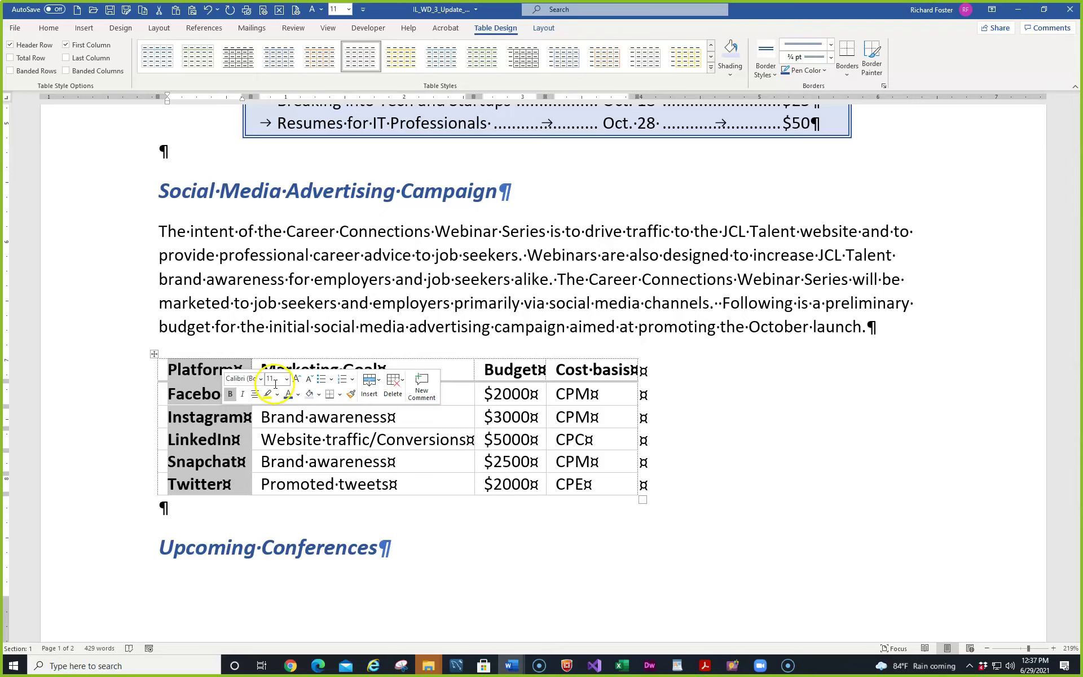
pyautogui.click(299, 397)
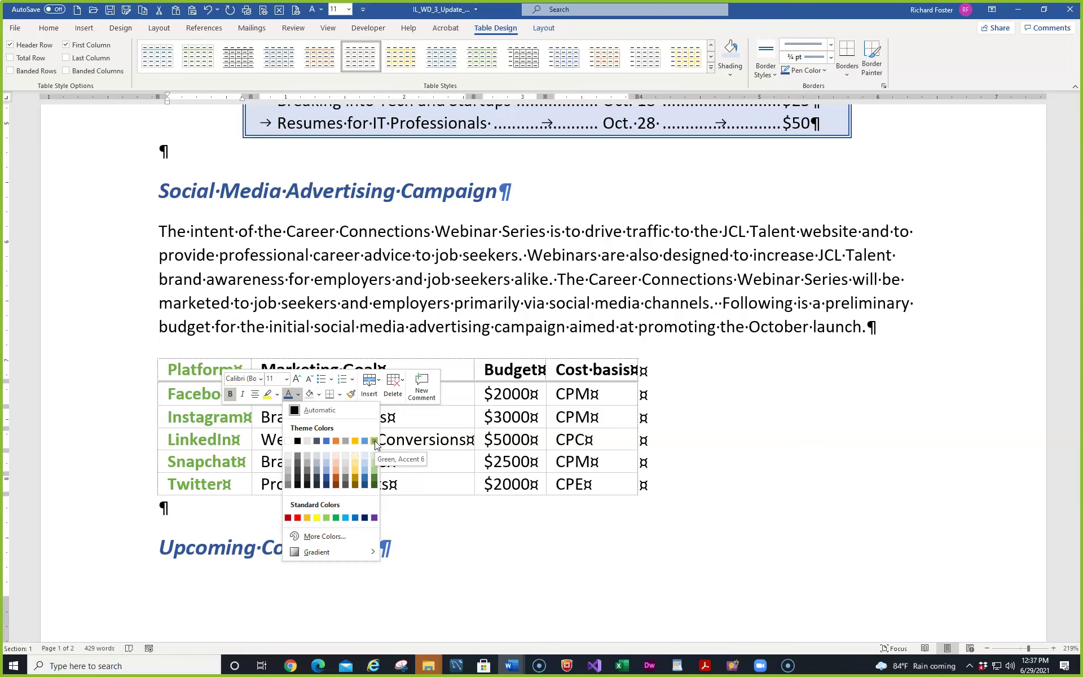
pyautogui.click(374, 480)
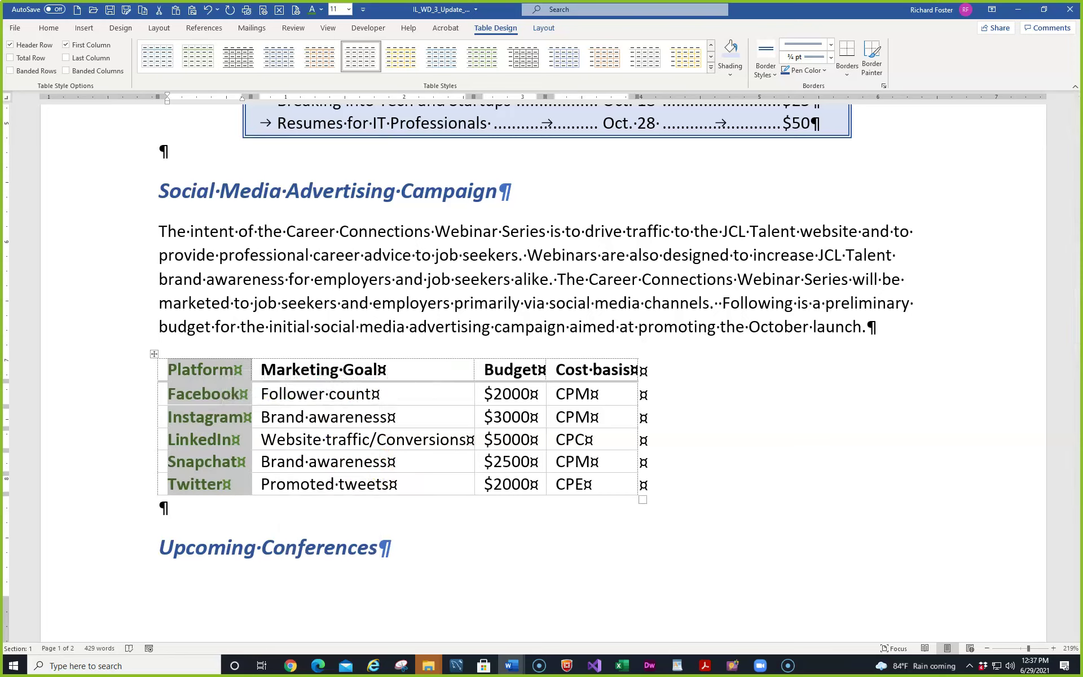
# - Color the text of the advertising table's header row in a dark blue theme shade
pyautogui.click(99, 367)
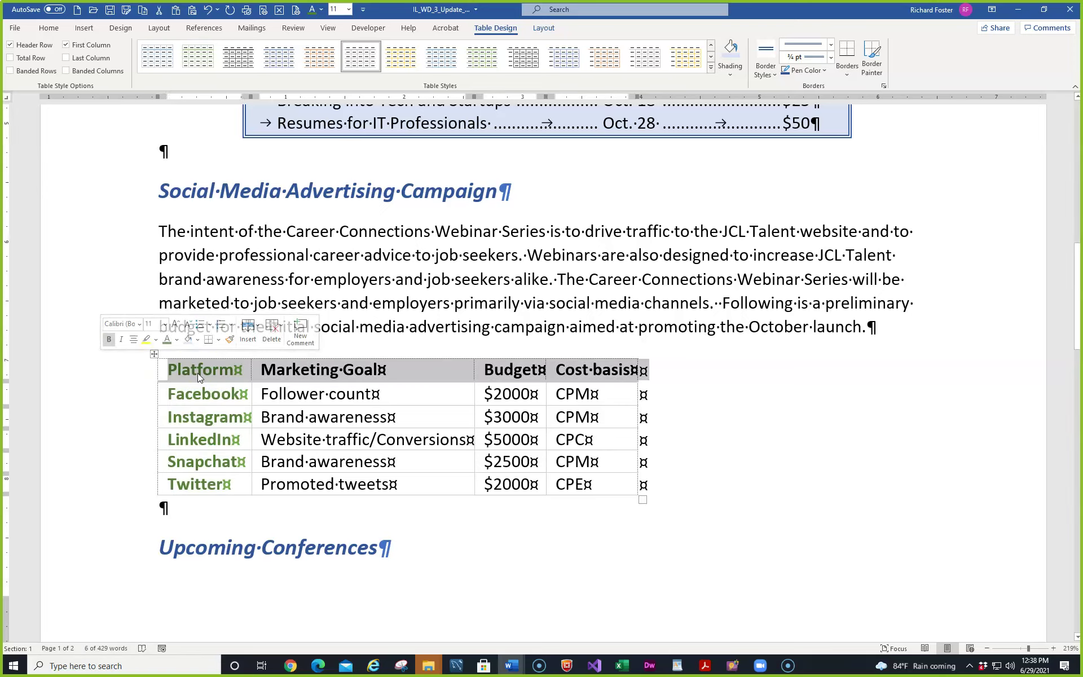
pyautogui.click(177, 339)
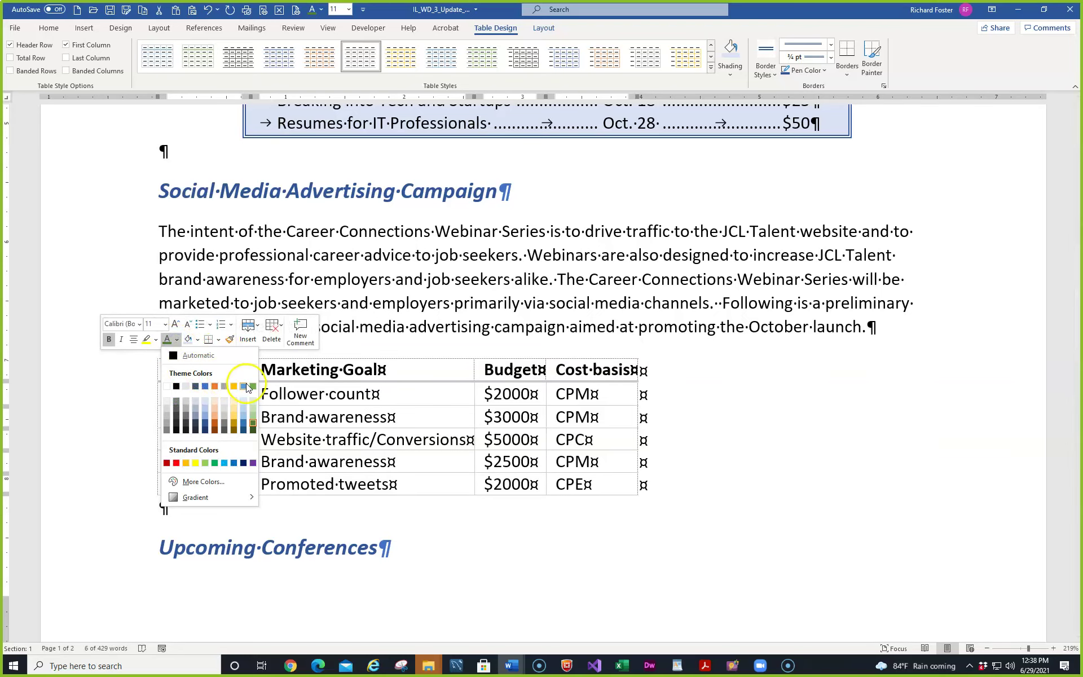
pyautogui.click(243, 426)
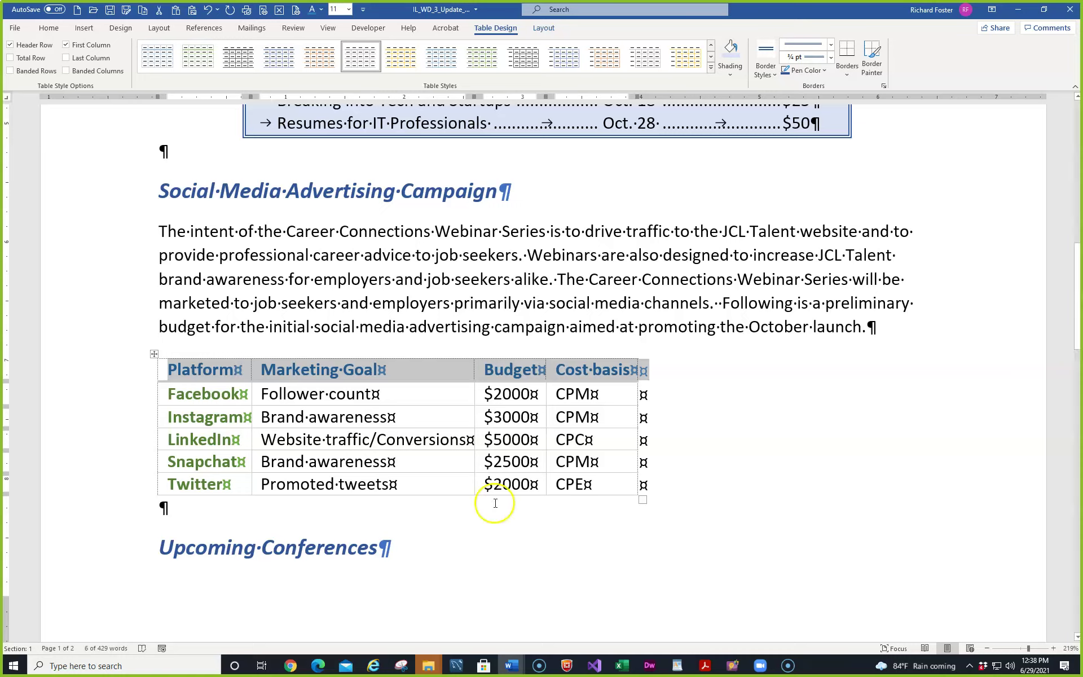
# - Center the contents of the Budget and Cost basis columns
pyautogui.moveTo(529, 357); pyautogui.dragTo(571, 358)
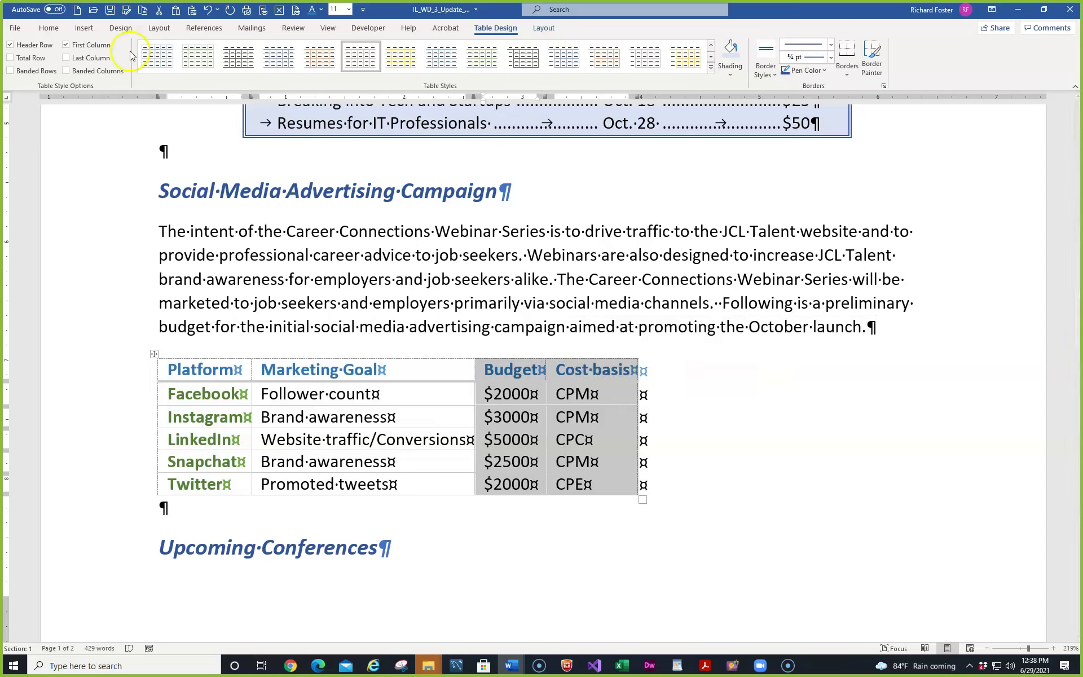
pyautogui.click(50, 30)
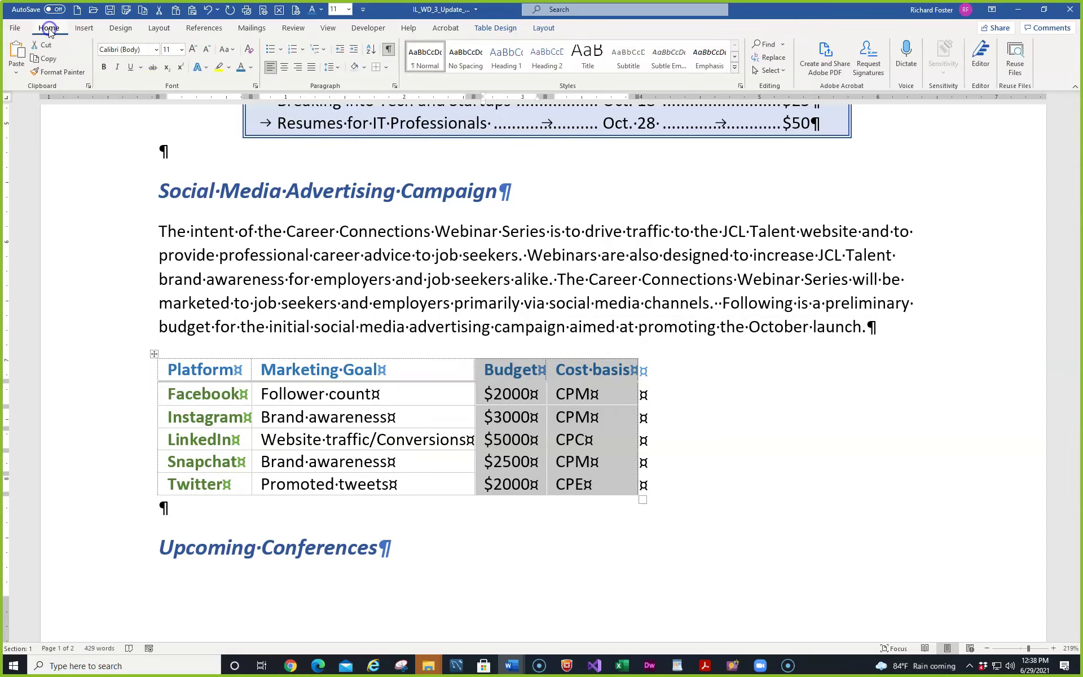
pyautogui.click(284, 67)
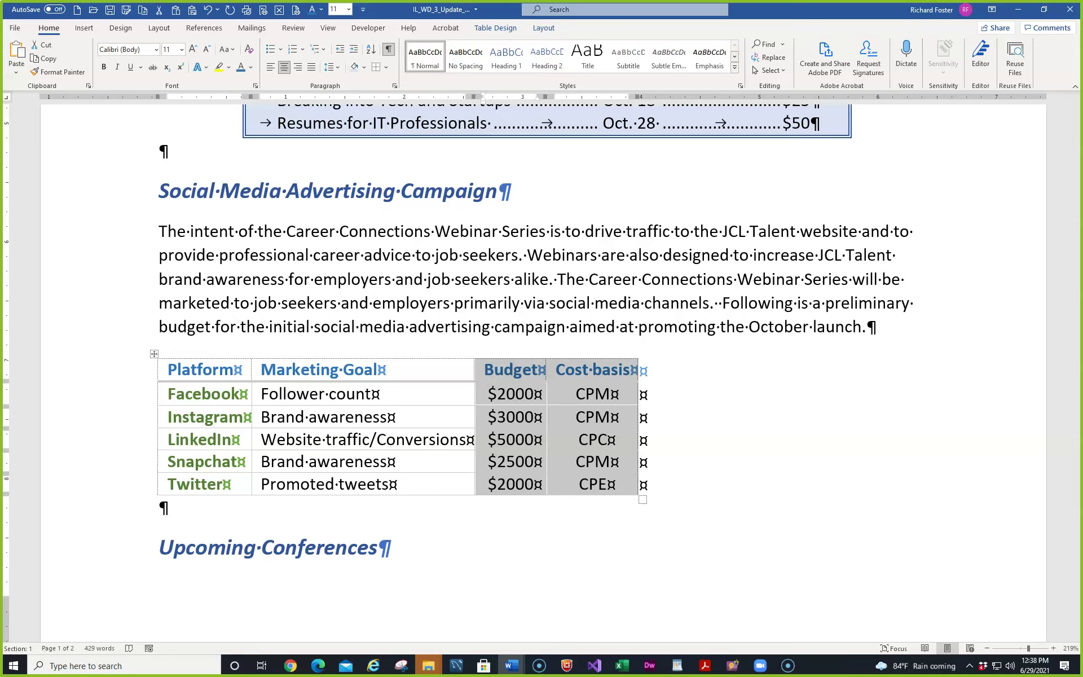
# - Center the whole advertising table horizontally between the page margins
pyautogui.click(154, 354)
pyautogui.click(154, 354)
pyautogui.click(47, 30)
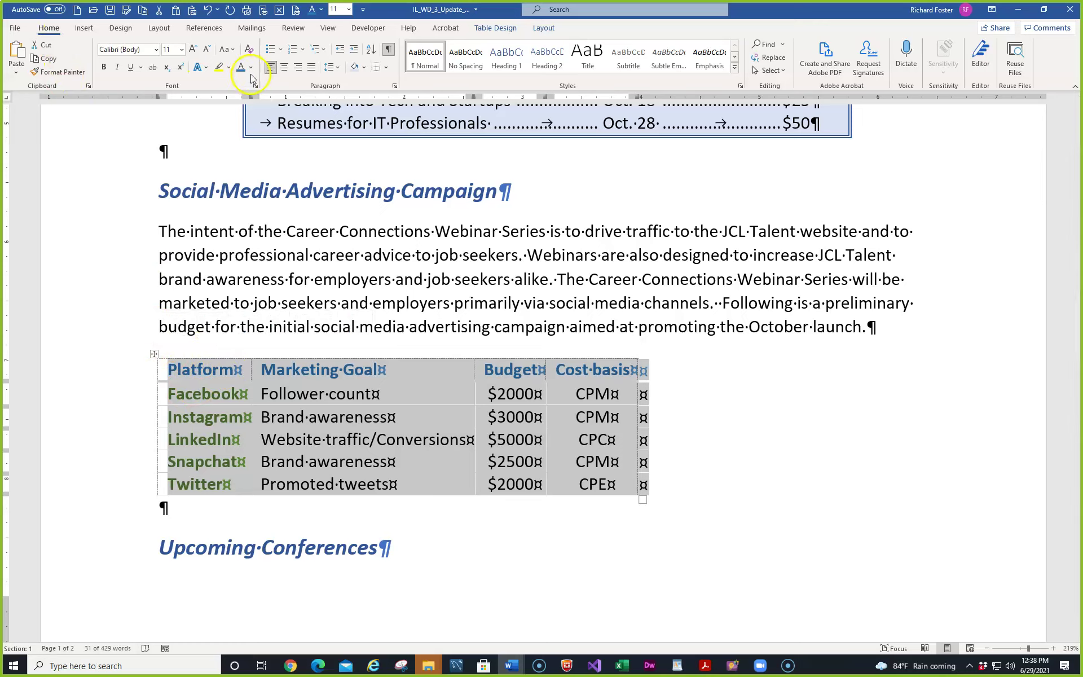
pyautogui.click(286, 68)
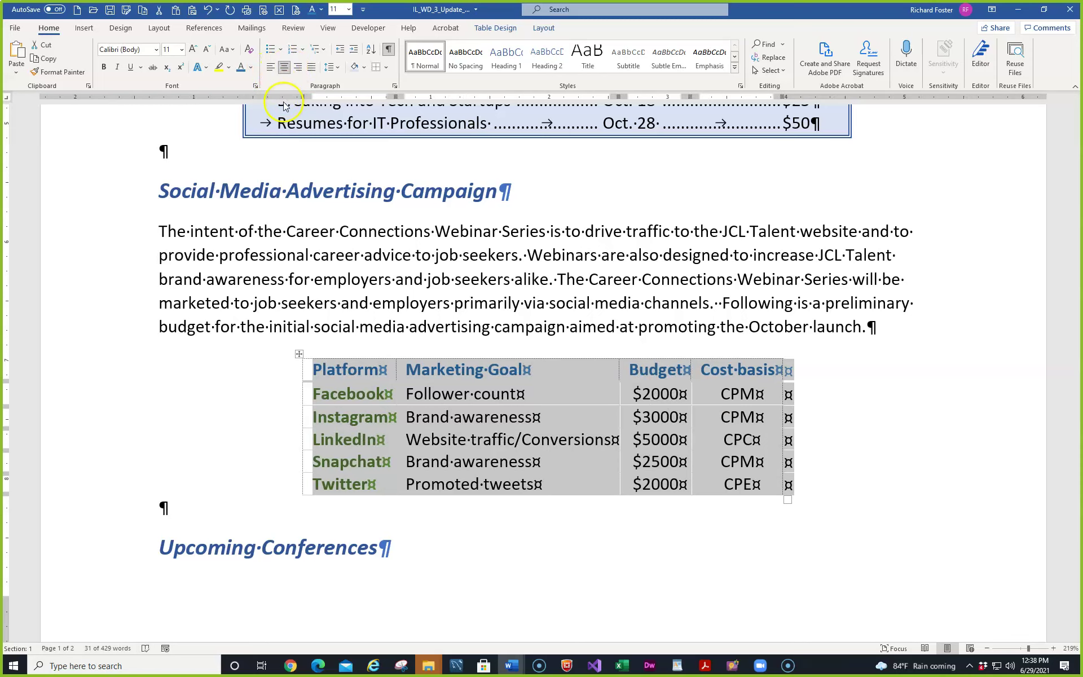
# - Check the advertising table's alignment setting in Table Properties, and leave the dialog without changes
pyautogui.click(552, 35)
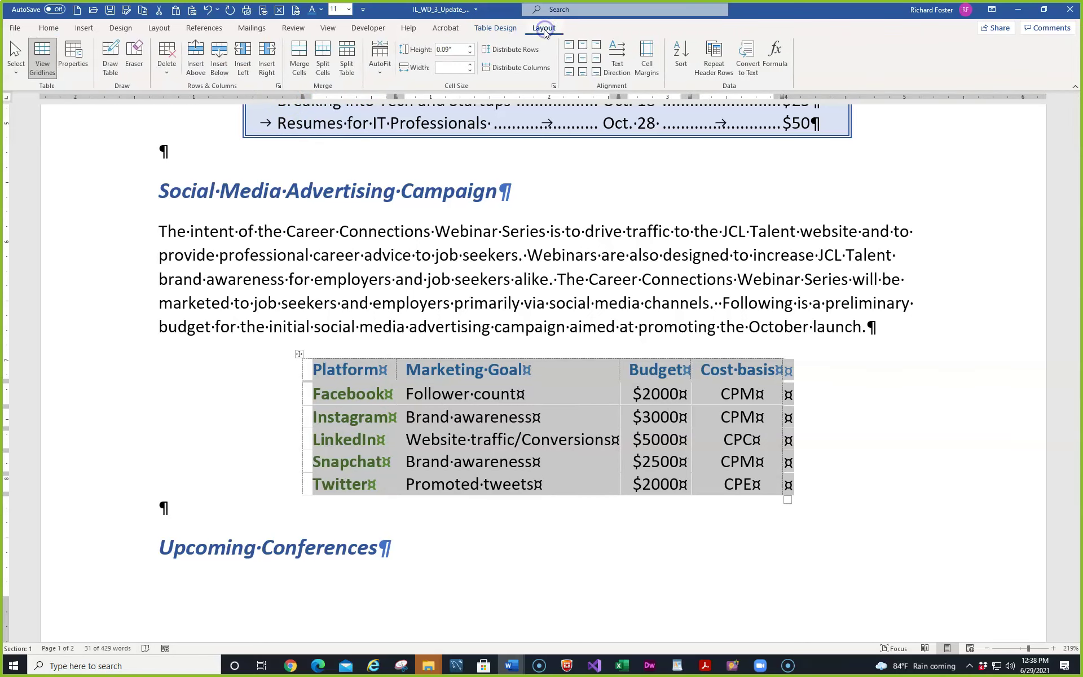
pyautogui.click(72, 57)
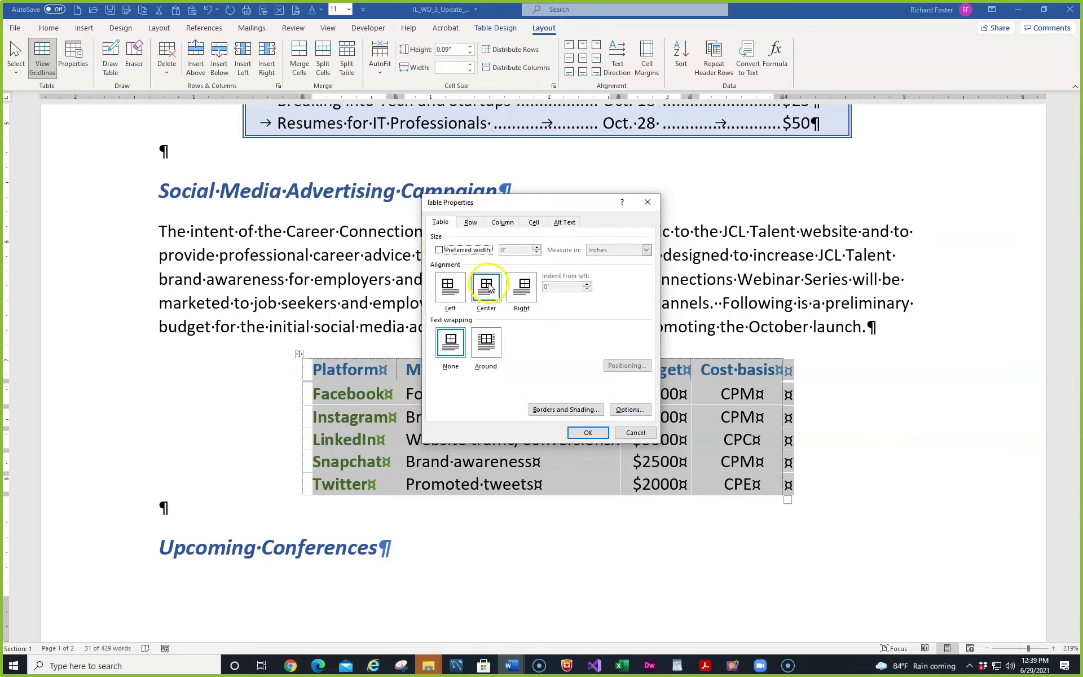
pyautogui.click(619, 434)
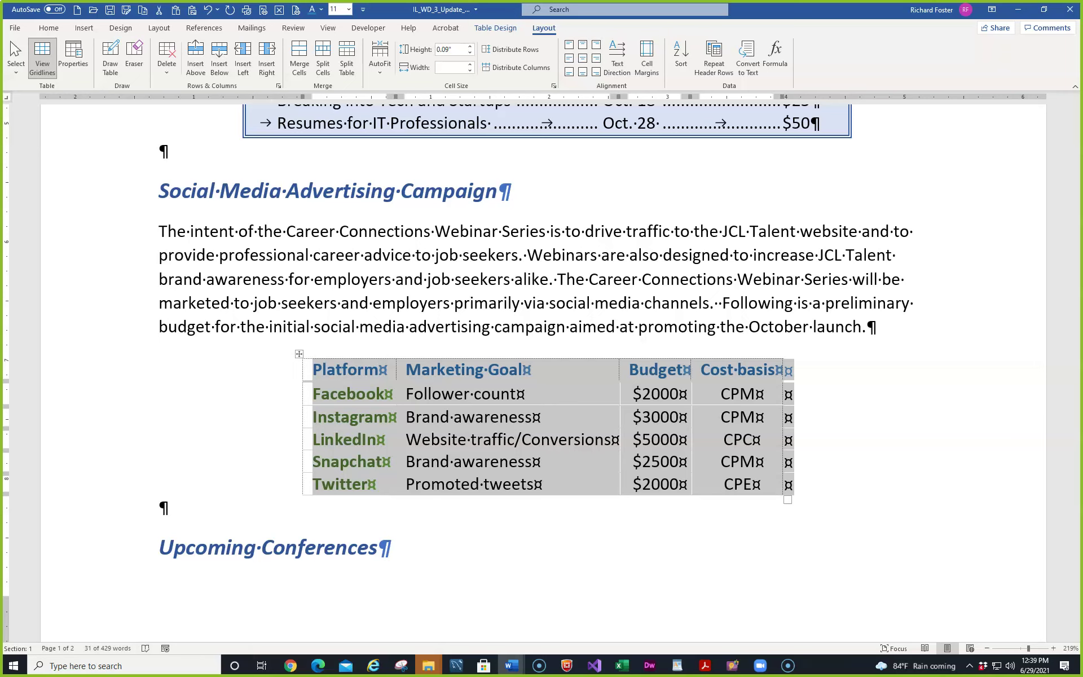
# - Consult the instructions in the browser window, and in Word place the insertion point before the document title "Update: JCL Technical Careers Division"
pyautogui.moveTo(1, 127)
pyautogui.mouseDown()
pyautogui.moveTo(416, 114)
pyautogui.moveTo(439, 97)
pyautogui.moveTo(2, 121)
pyautogui.mouseUp()
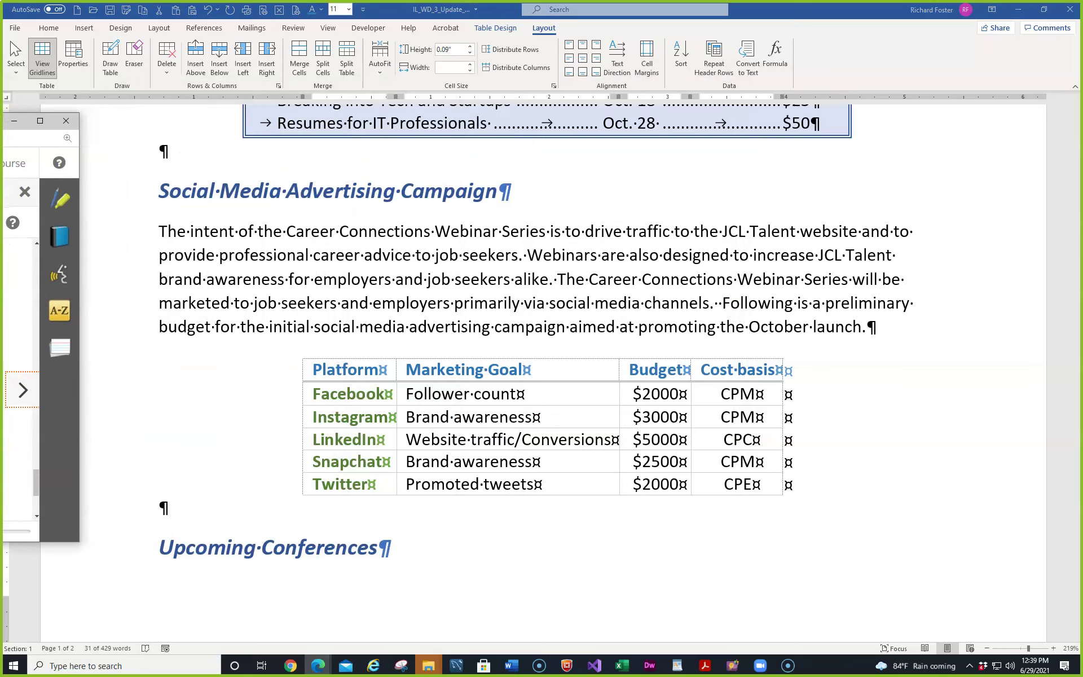
pyautogui.moveTo(1, 121); pyautogui.dragTo(1, 127)
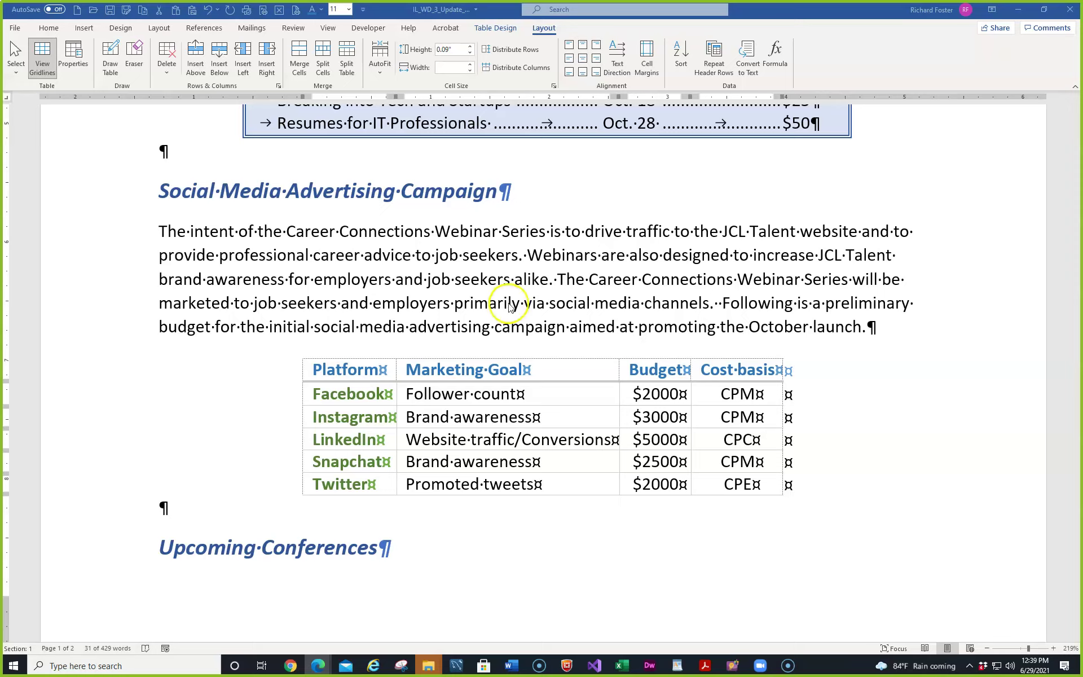
pyautogui.click(484, 281)
pyautogui.scroll(1, 475, 278)
pyautogui.scroll(12, 475, 279)
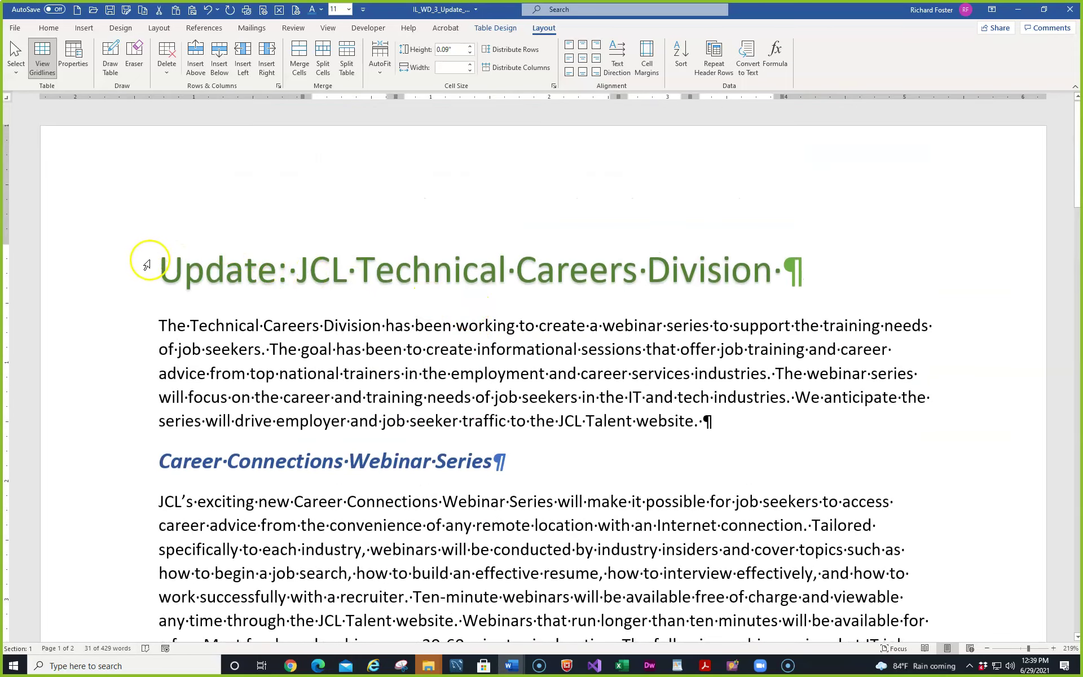
pyautogui.click(160, 262)
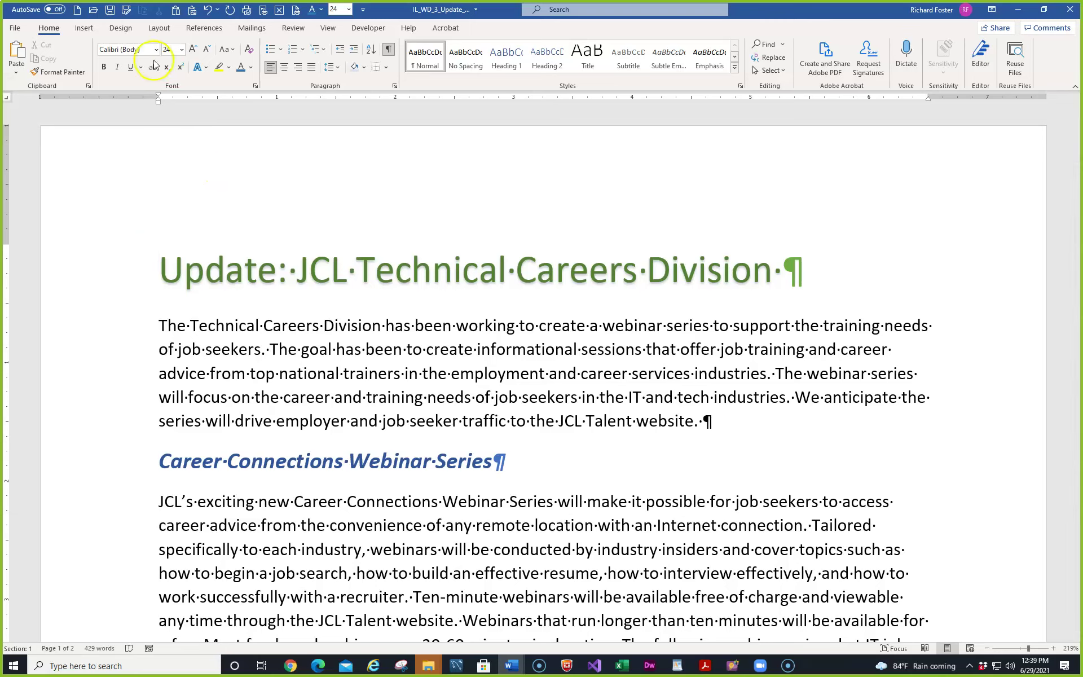
# - Search the online pictures for "MEETING"
pyautogui.click(87, 28)
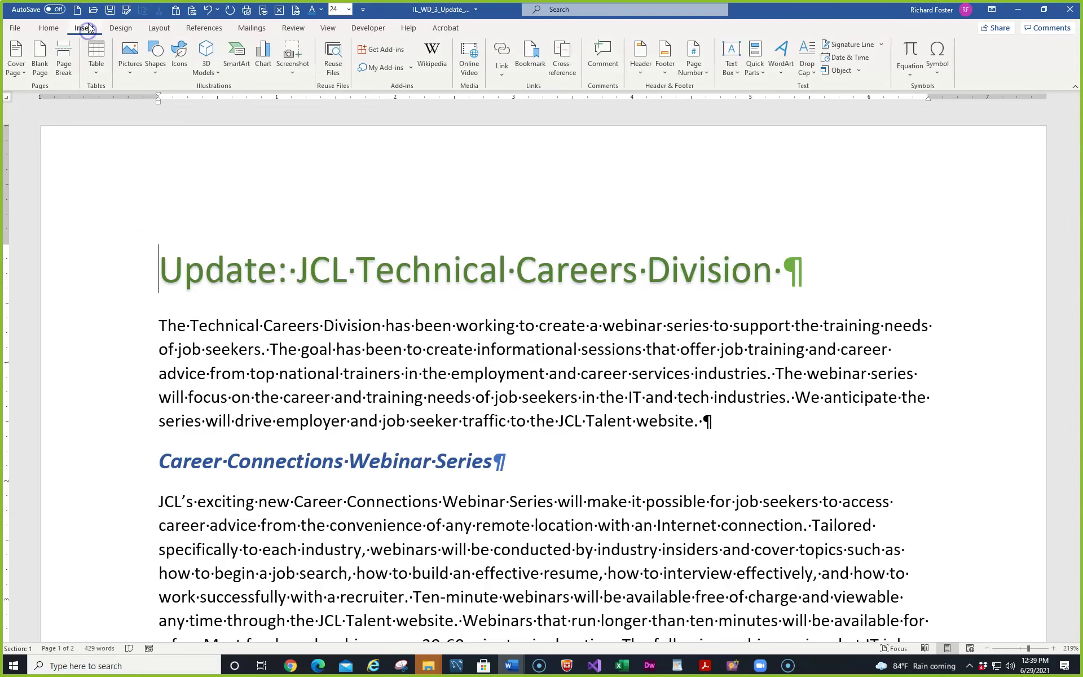
pyautogui.click(130, 57)
pyautogui.click(147, 137)
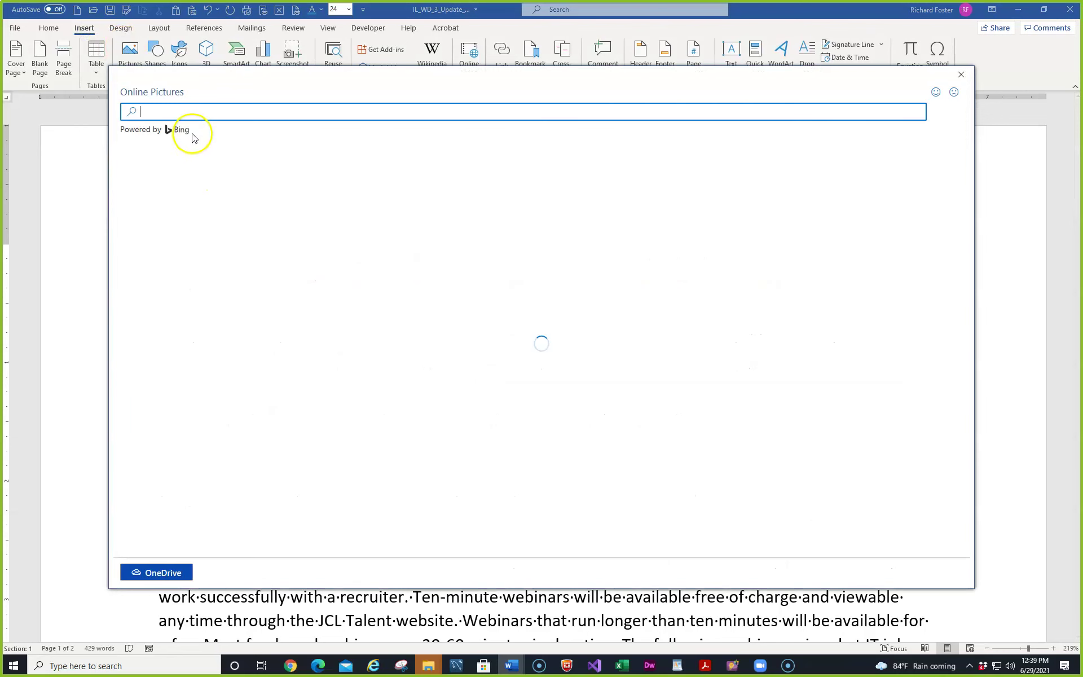
pyautogui.write('MEETING')
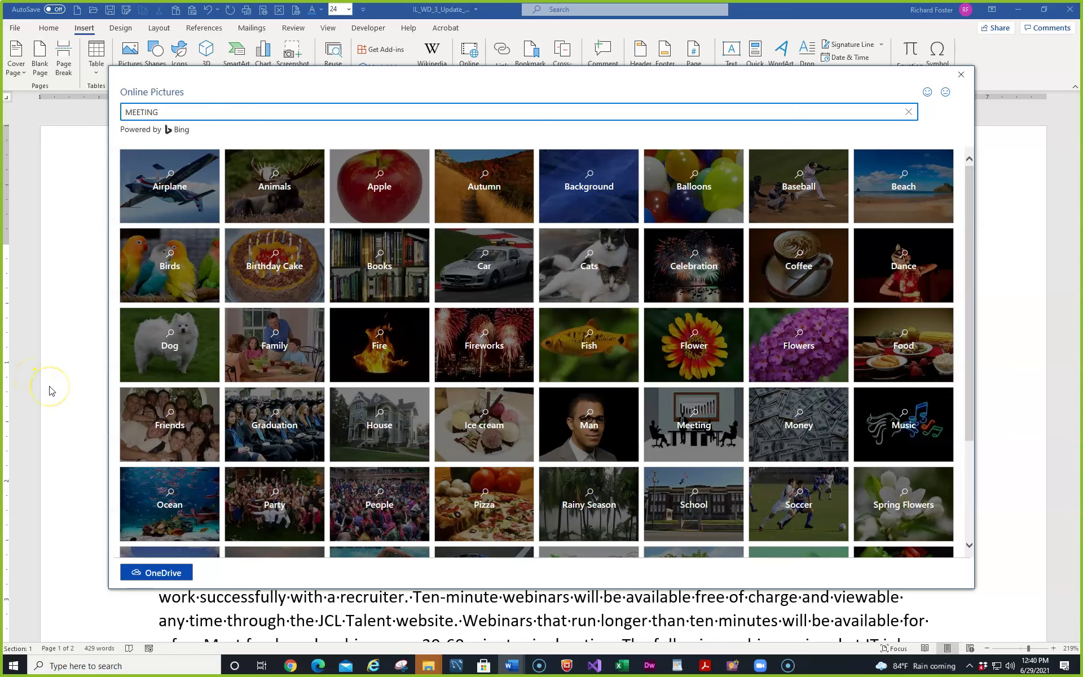
pyautogui.press('Return')
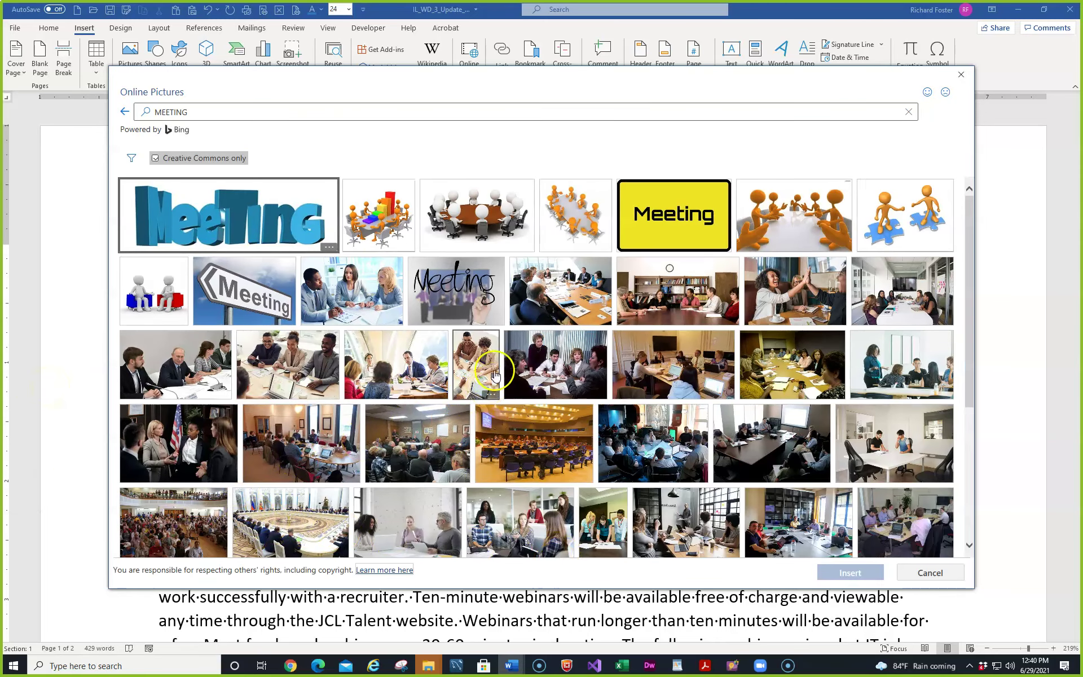
# - Browse the Creative Commons meeting pictures for one suitable for the document
pyautogui.scroll(-4, 478, 310)
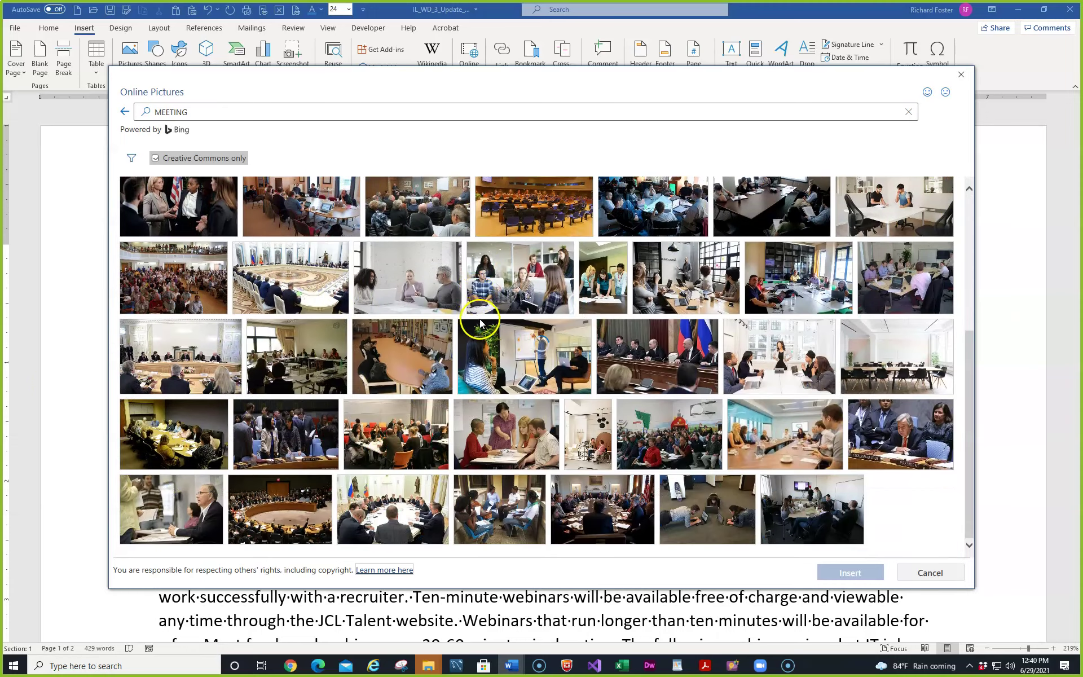
pyautogui.scroll(-6, 477, 338)
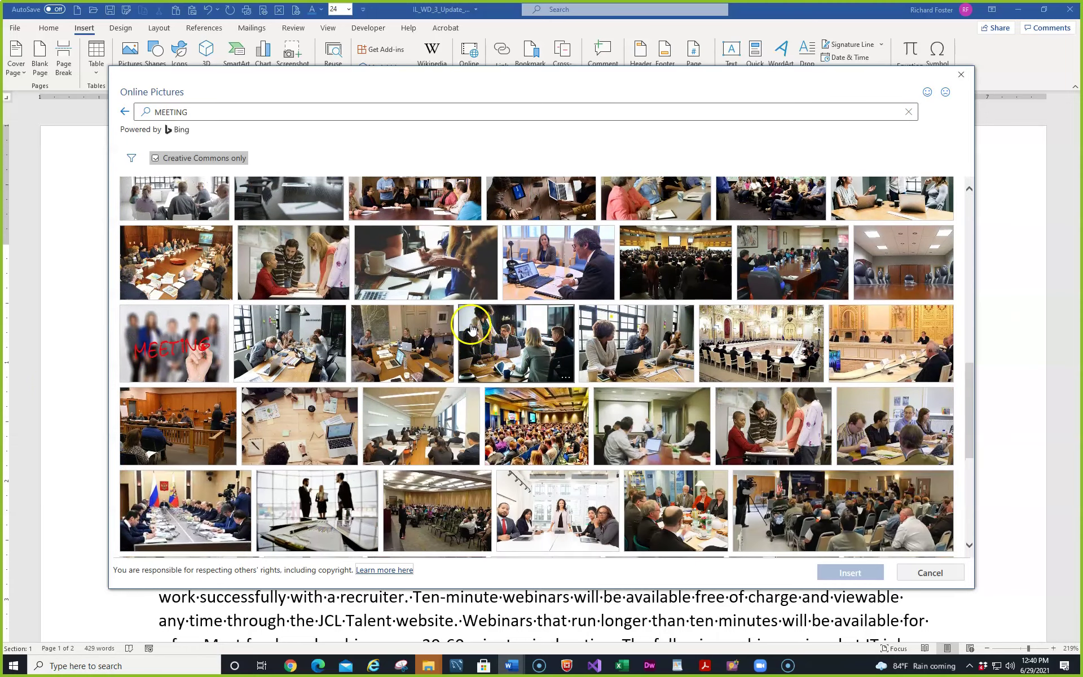
pyautogui.scroll(-5, 473, 330)
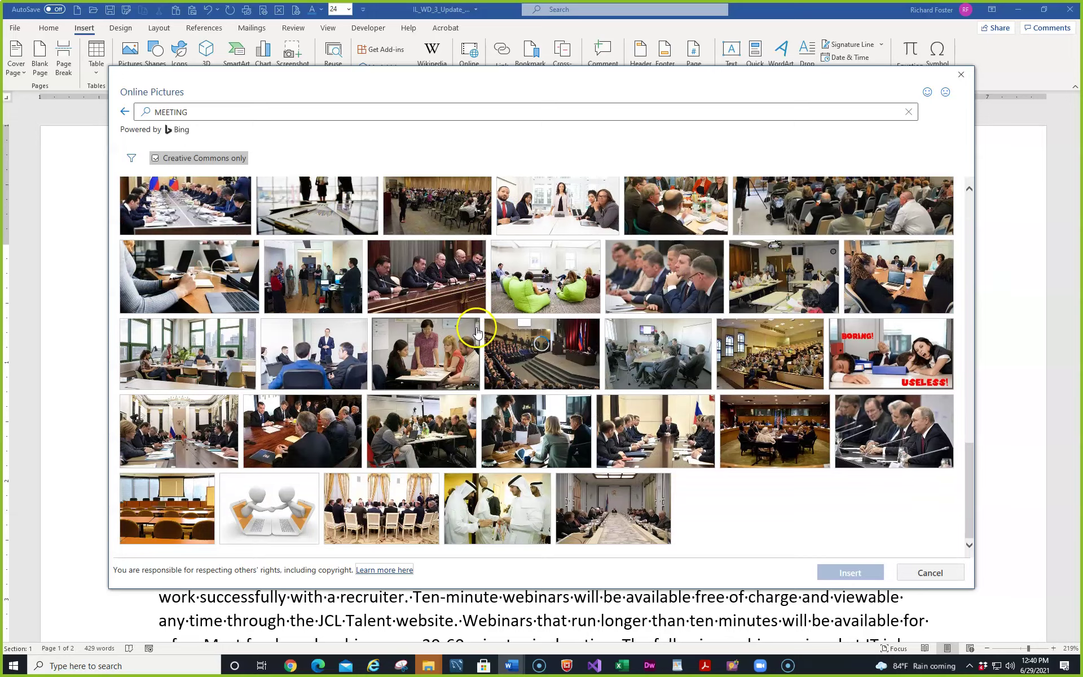
pyautogui.scroll(-5, 476, 331)
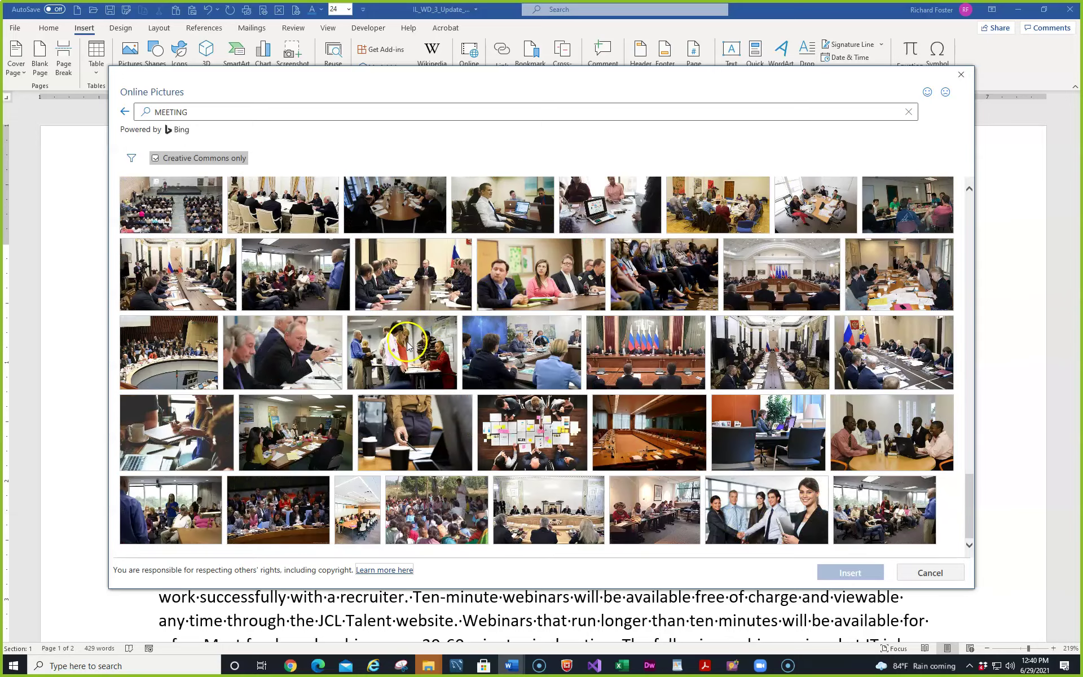
pyautogui.scroll(-10, 408, 346)
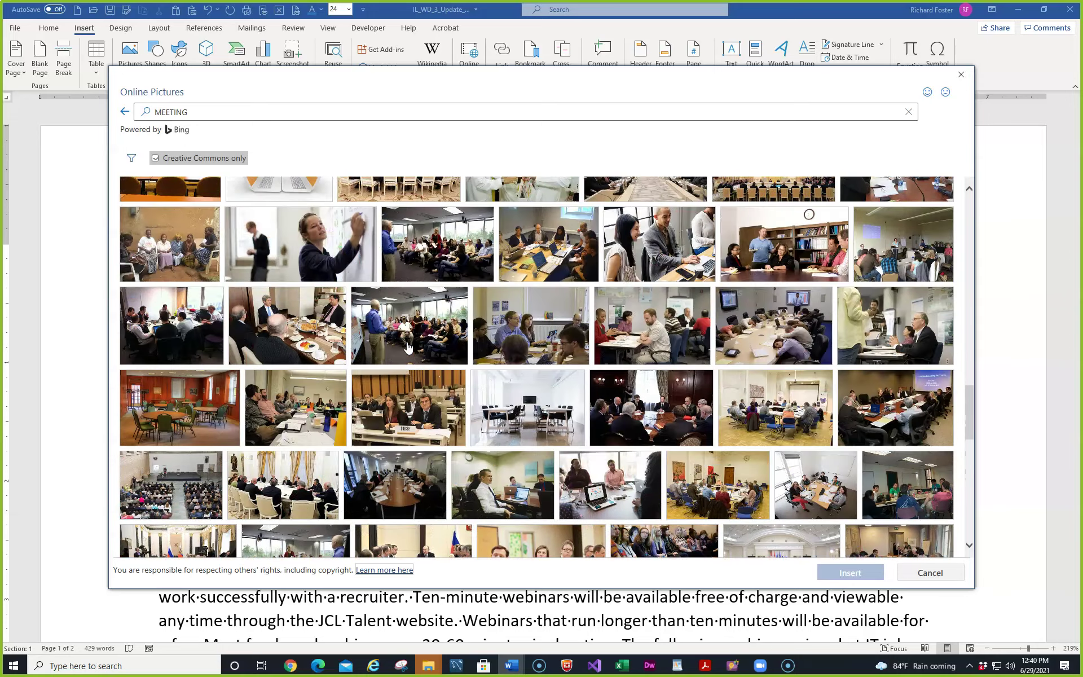
pyautogui.scroll(2, 407, 347)
pyautogui.click(404, 354)
pyautogui.scroll(5, 404, 354)
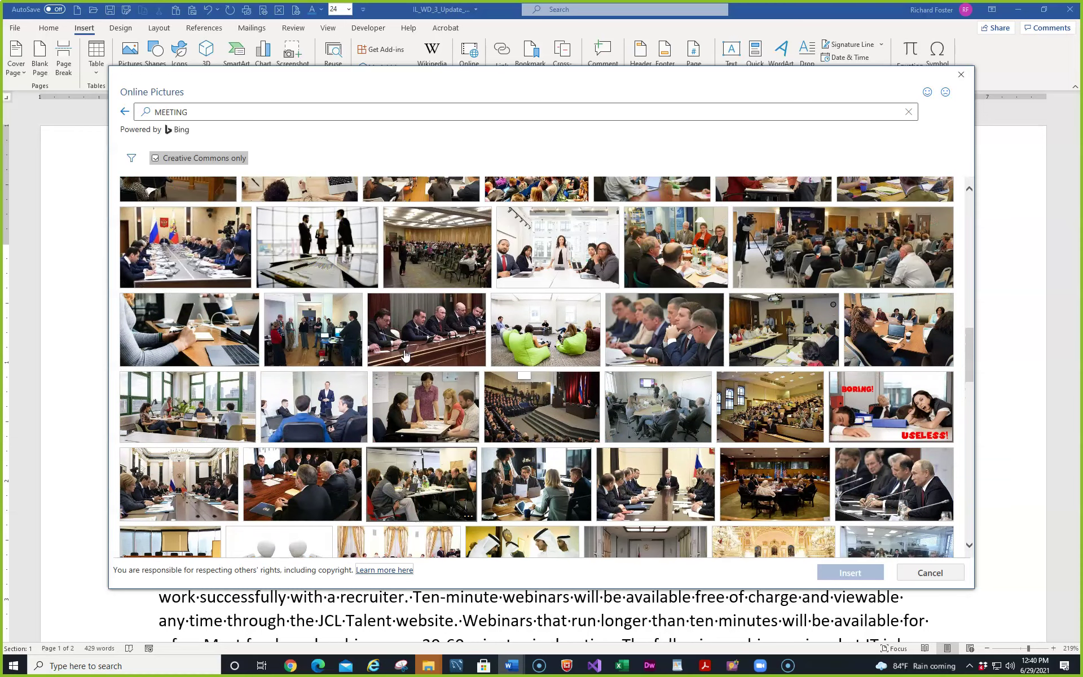
pyautogui.scroll(5, 404, 353)
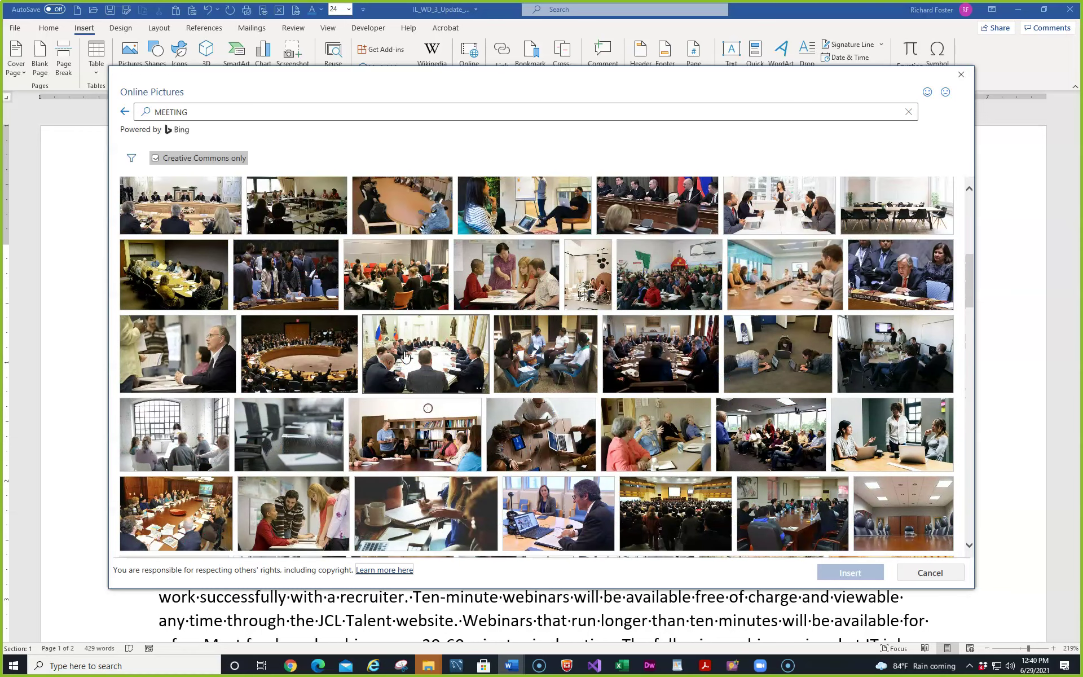